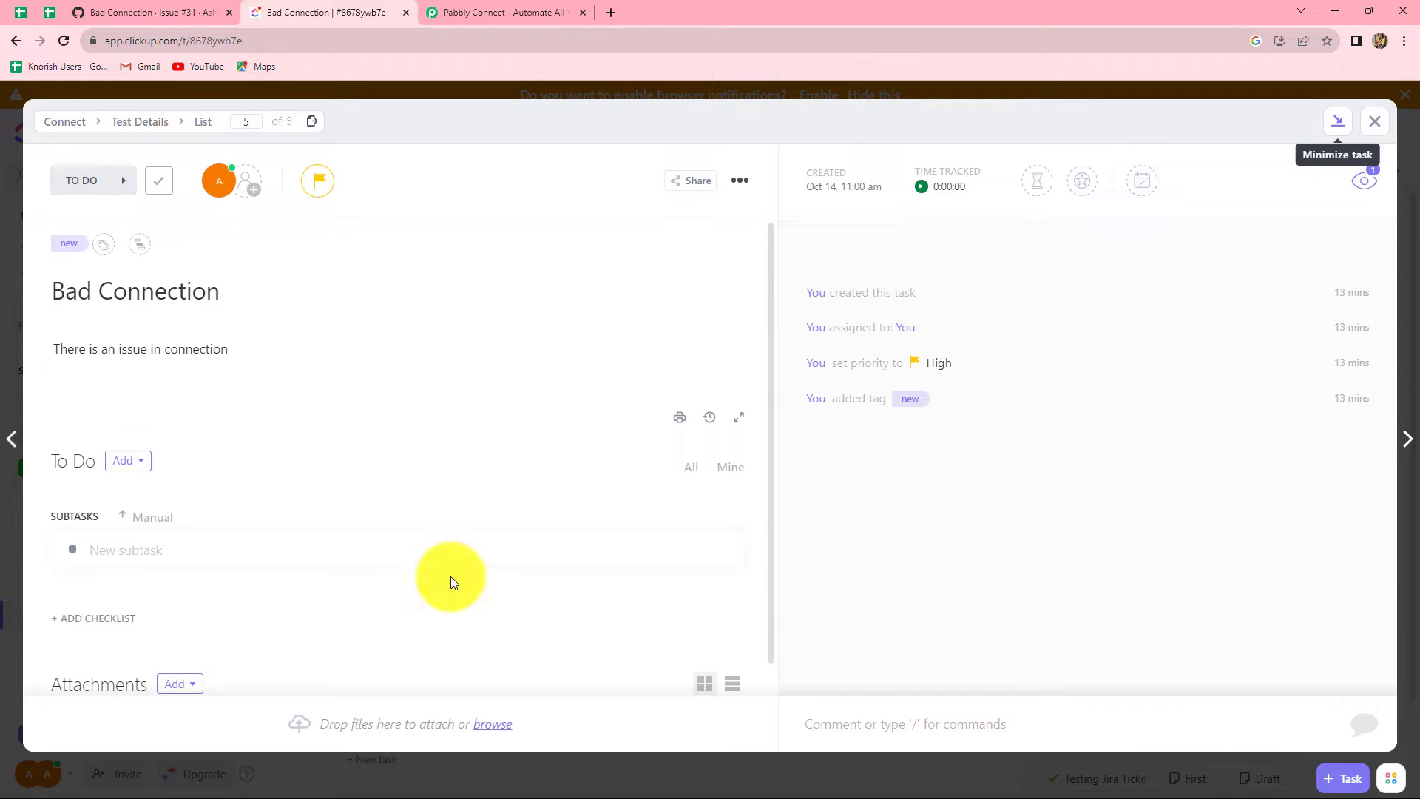
- Switch to the GitHub issue 'Bad Connection #31' to compare it with the High-priority ClickUp task
{"action": "left_click", "coordinate": [111, 10]}
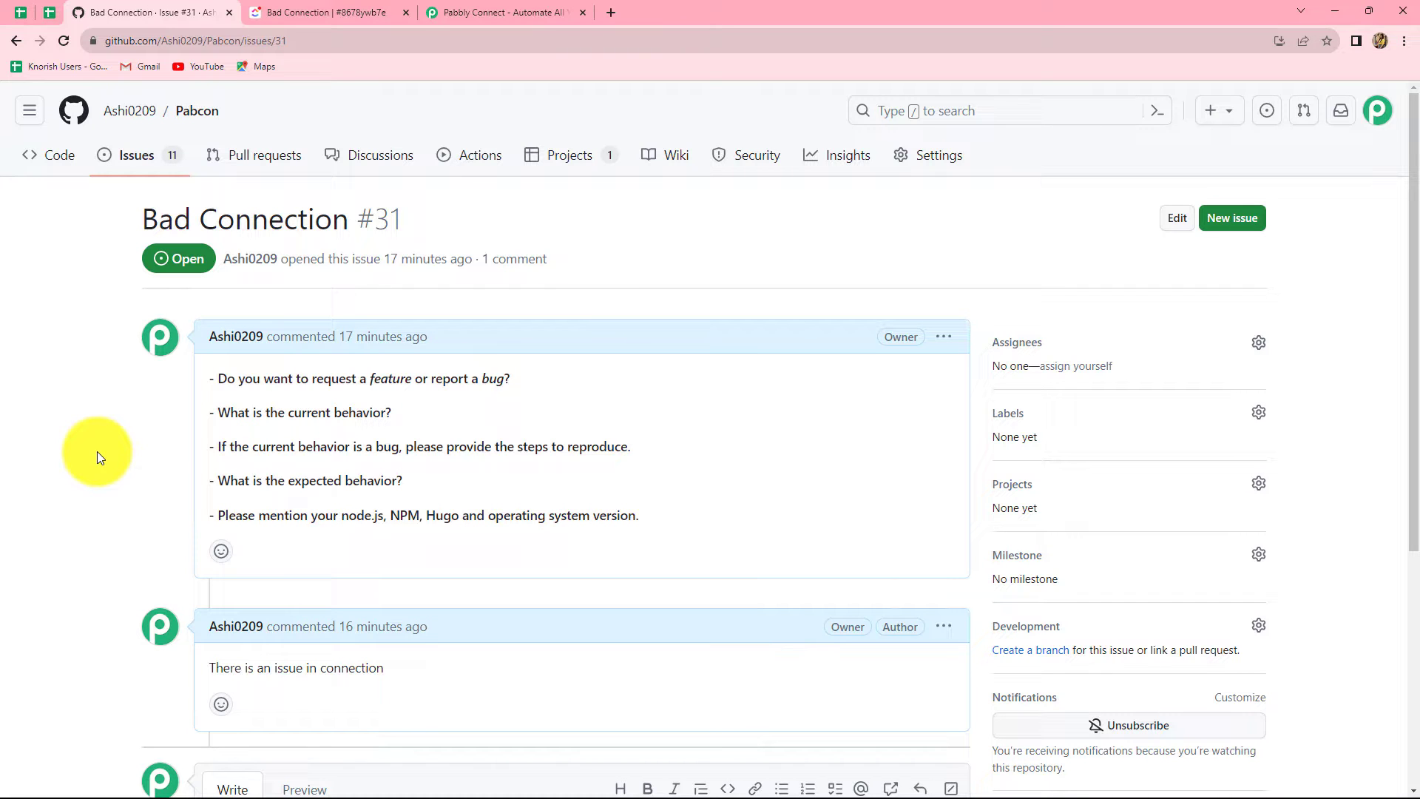
- Switch to the browser tab showing the Pabbly Connect website
{"action": "left_click", "coordinate": [442, 3]}
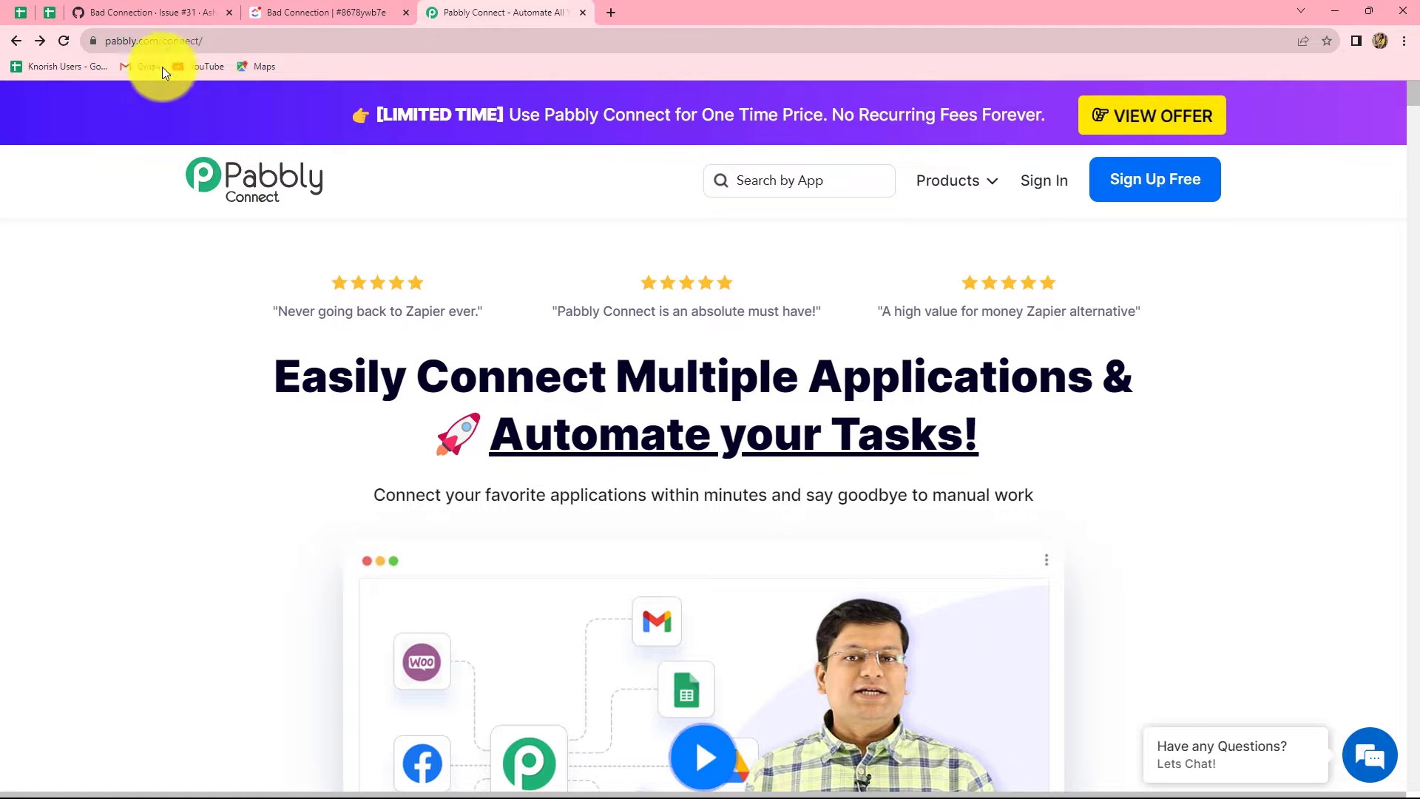
- Dismiss the lifetime-offer popup, sign in, and launch Pabbly Connect from the All Apps page
{"action": "mouse_move", "coordinate": [121, 55]}
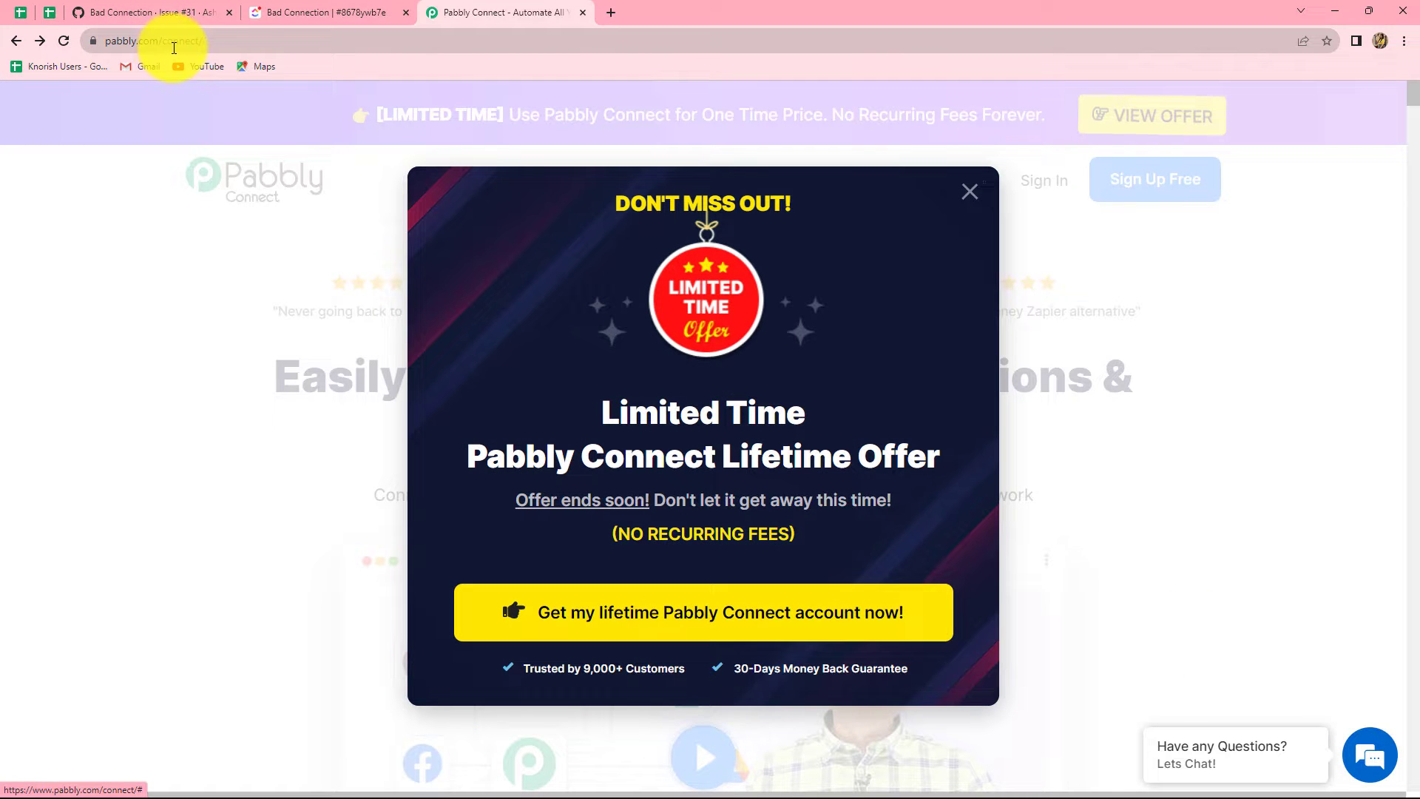
{"action": "left_click", "coordinate": [969, 194]}
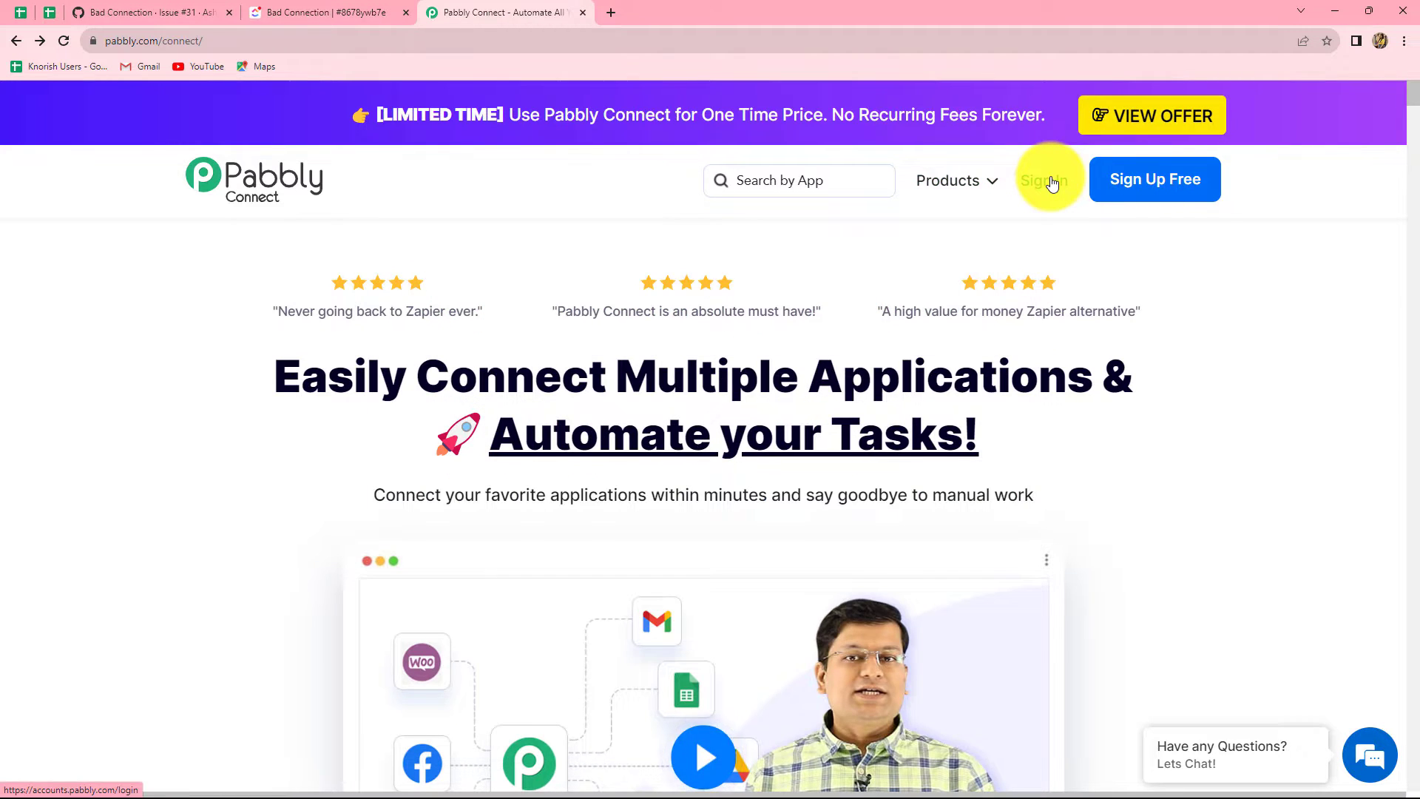
{"action": "left_click", "coordinate": [1052, 182]}
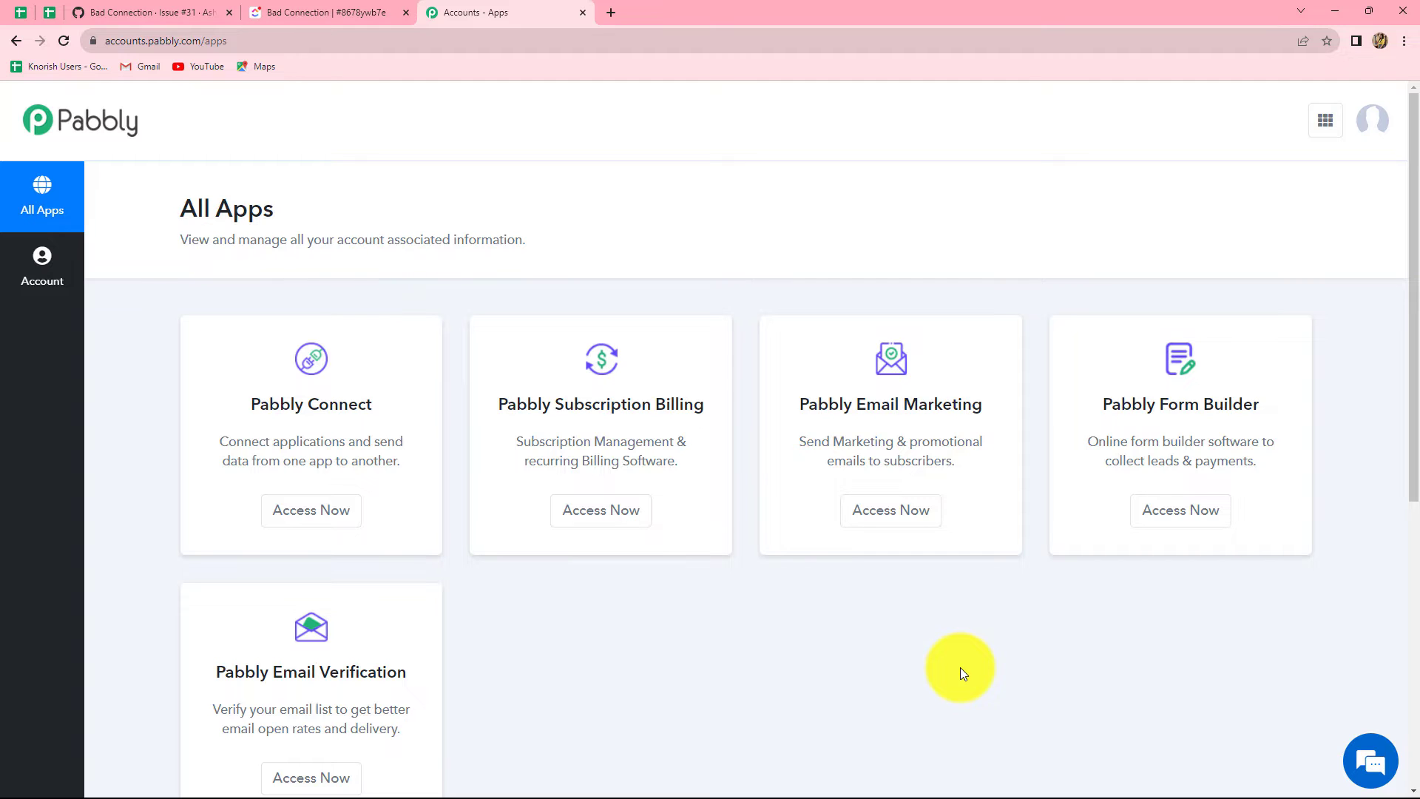
{"action": "scroll", "coordinate": [962, 672], "scroll_direction": "down", "scroll_amount": 2}
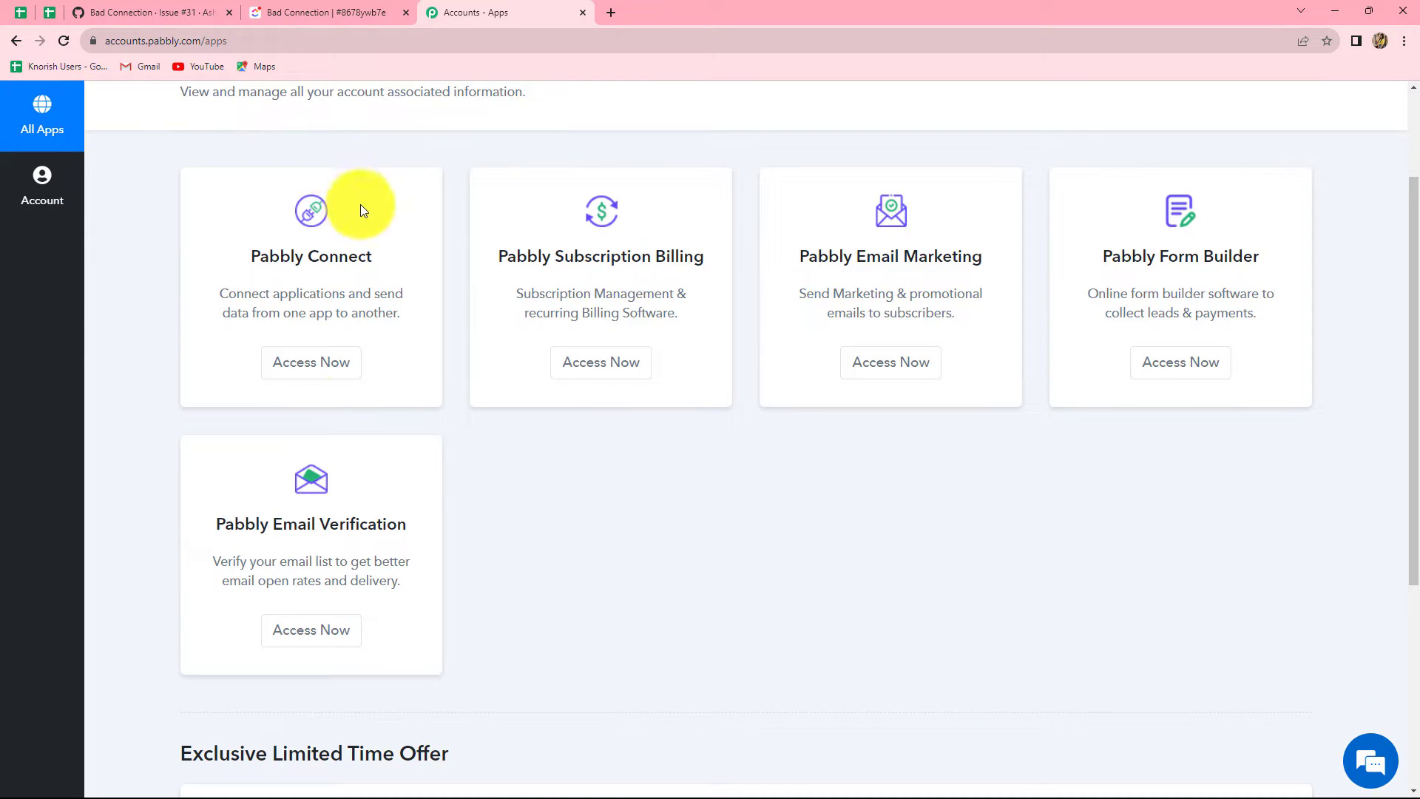
{"action": "left_click", "coordinate": [309, 375]}
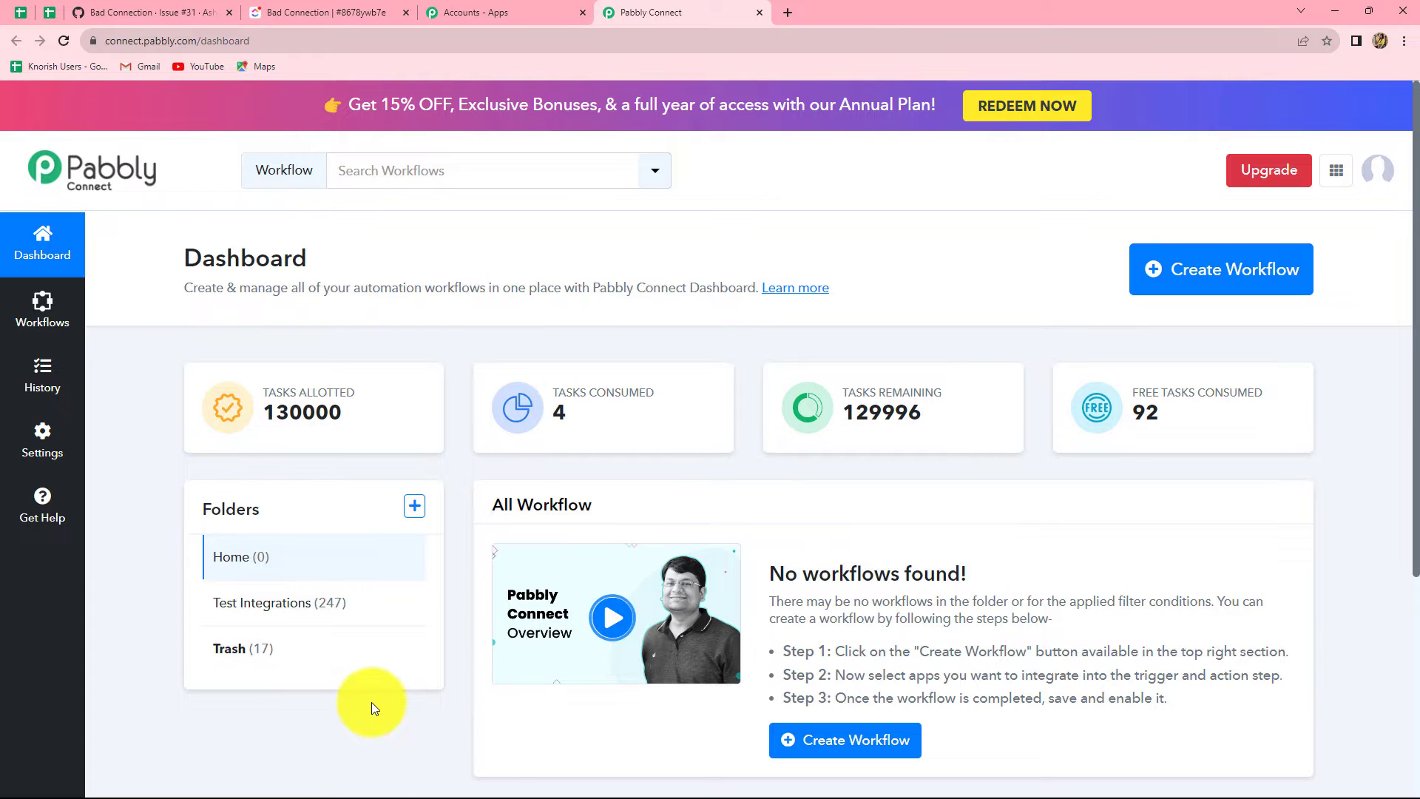
- Open the Test Integrations folder to view its workflows
{"action": "left_click_drag", "start_coordinate": [255, 605], "coordinate": [252, 617]}
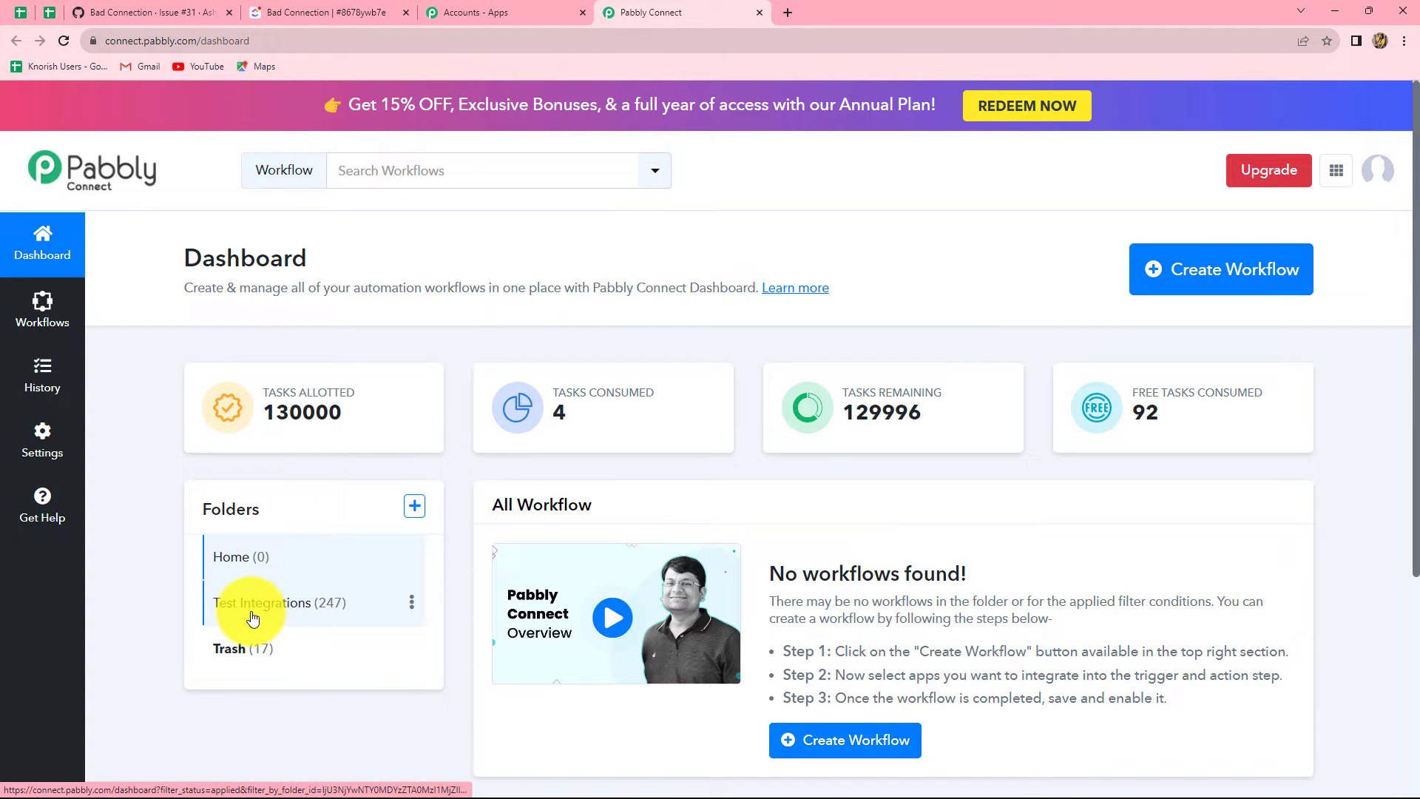
{"action": "left_click", "coordinate": [252, 616]}
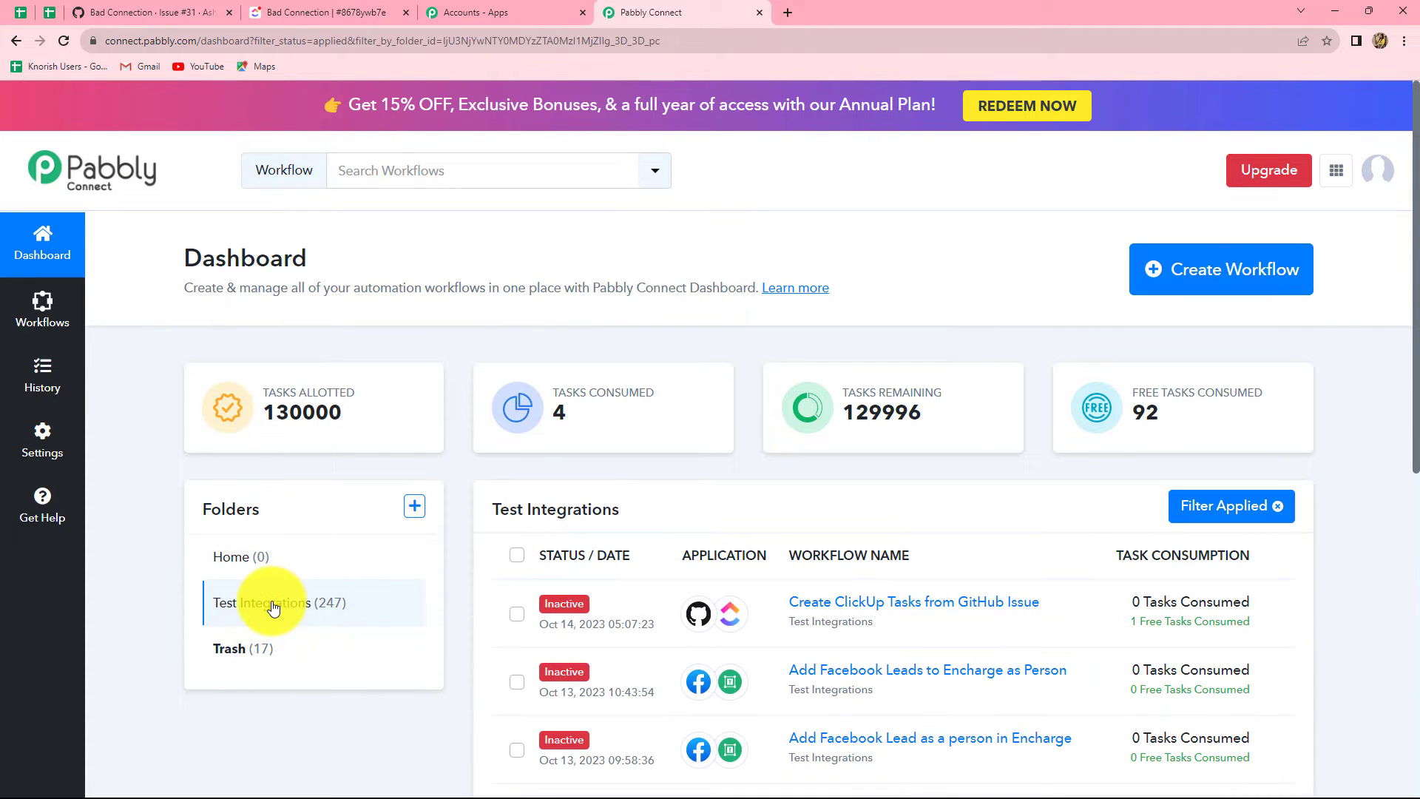
{"action": "scroll", "coordinate": [611, 510], "scroll_direction": "down", "scroll_amount": 7}
{"action": "scroll", "coordinate": [619, 521], "scroll_direction": "up", "scroll_amount": 3}
{"action": "scroll", "coordinate": [618, 522], "scroll_direction": "down", "scroll_amount": 2}
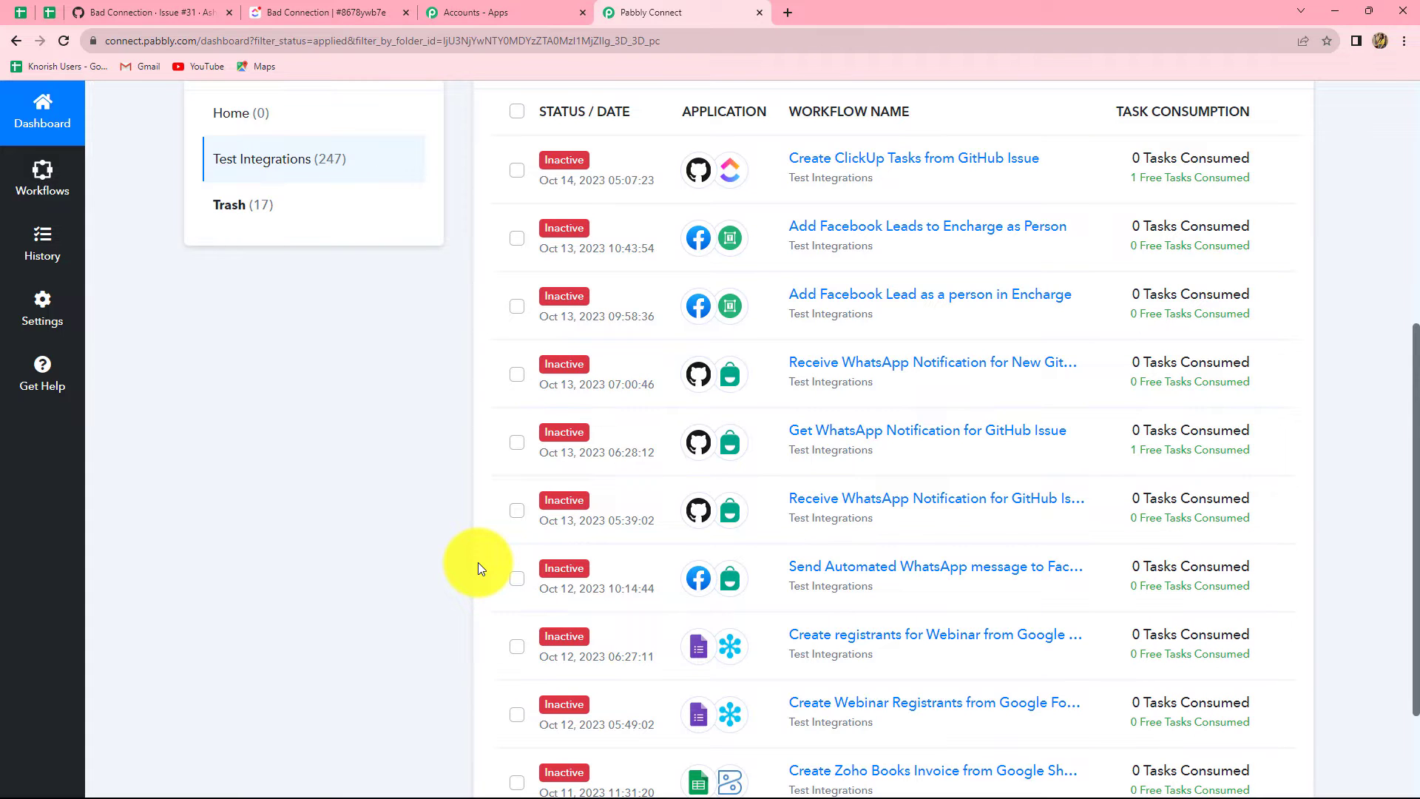
{"action": "scroll", "coordinate": [478, 562], "scroll_direction": "up", "scroll_amount": 5}
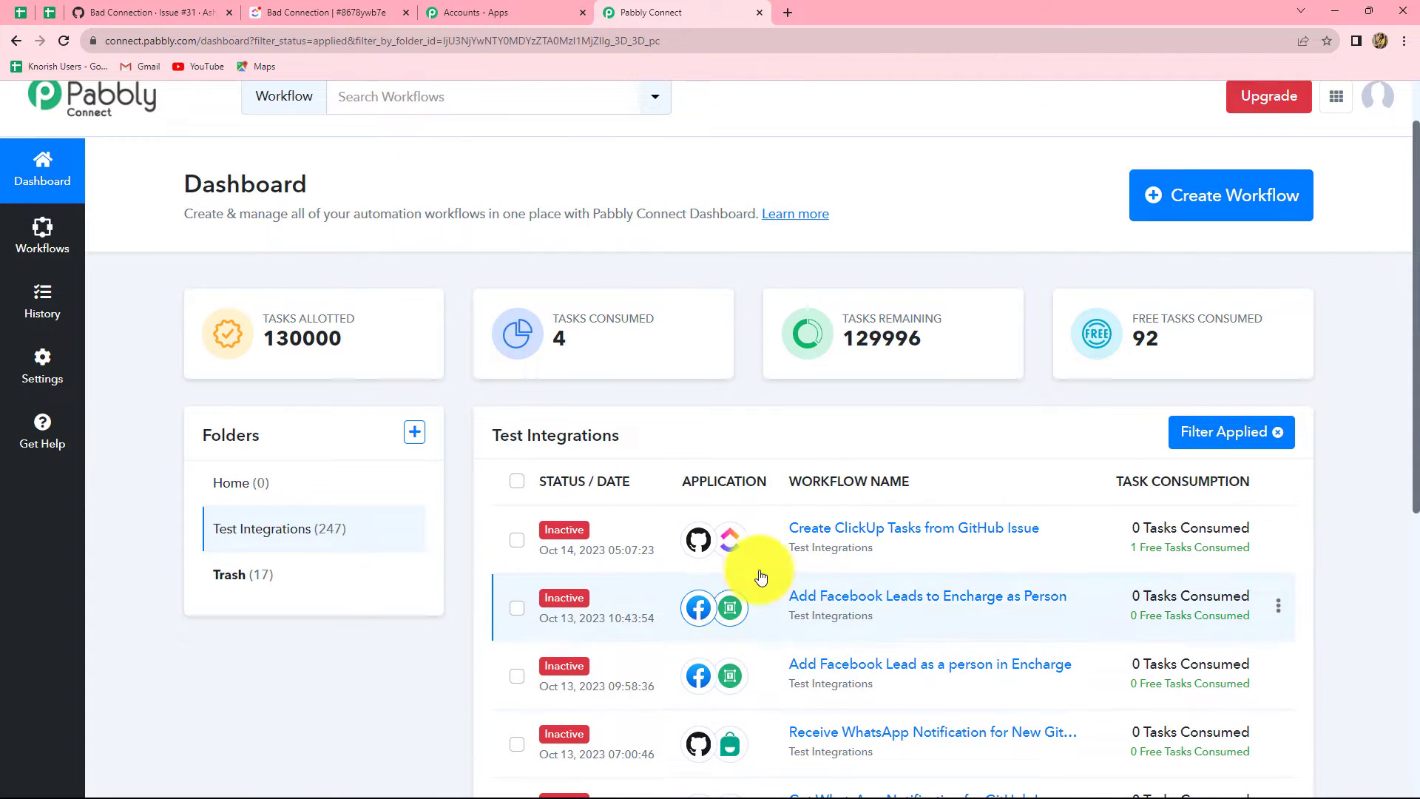
- Start a new workflow named 'Create ClickUp Task from GitHub Issue Automatically' in Test Integrations
{"action": "left_click", "coordinate": [1172, 214]}
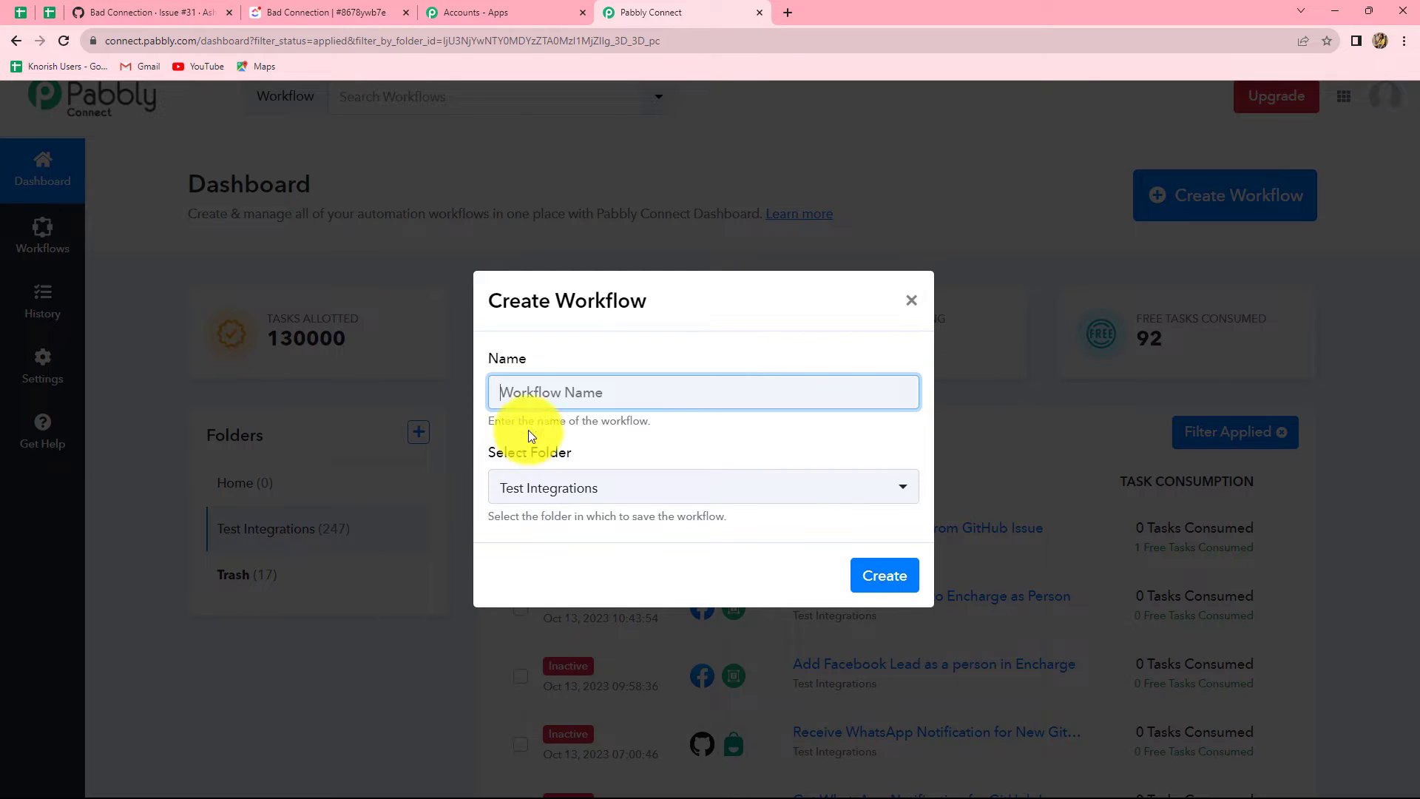
{"action": "type", "text": "Create ClickUp Task from GitHub Issue Automatically"}
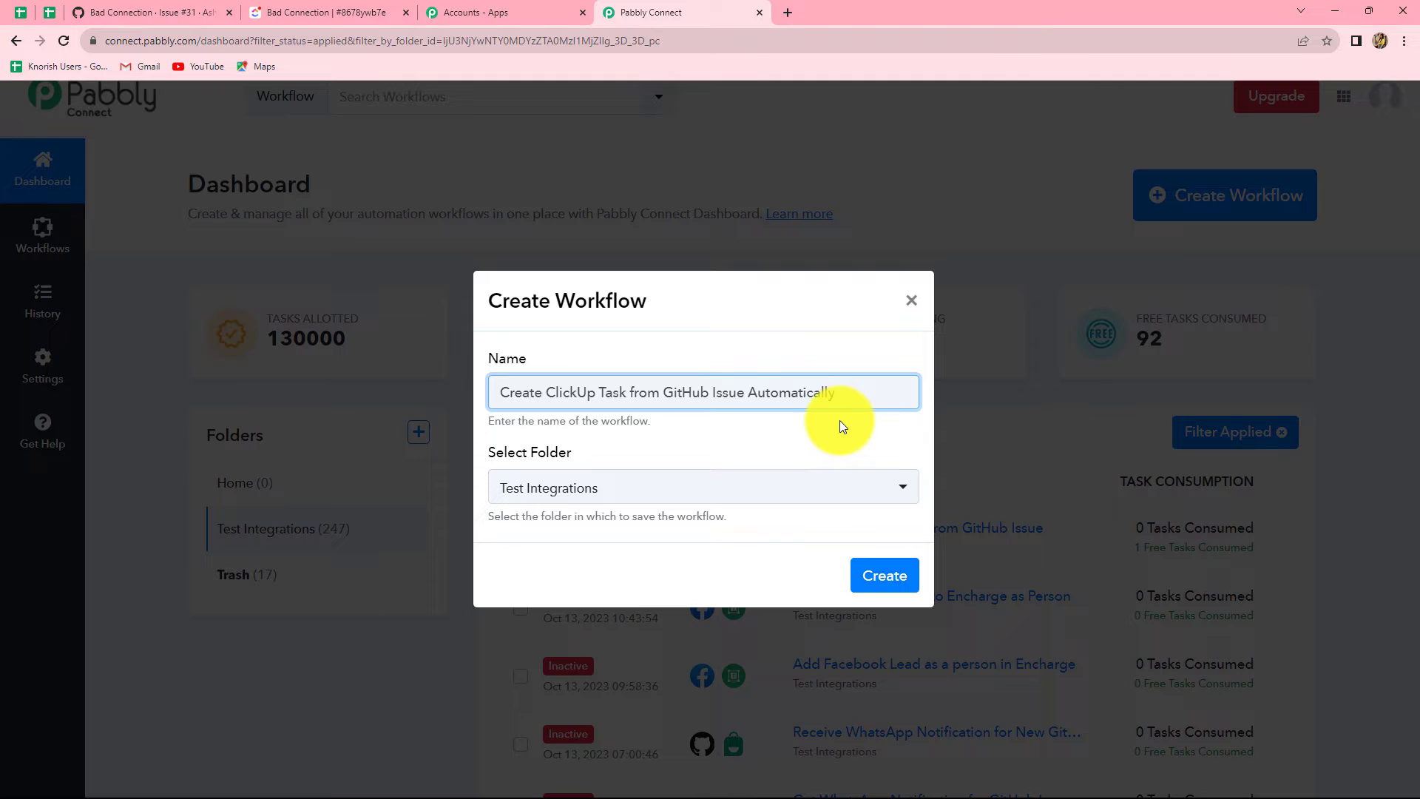
{"action": "left_click", "coordinate": [648, 492]}
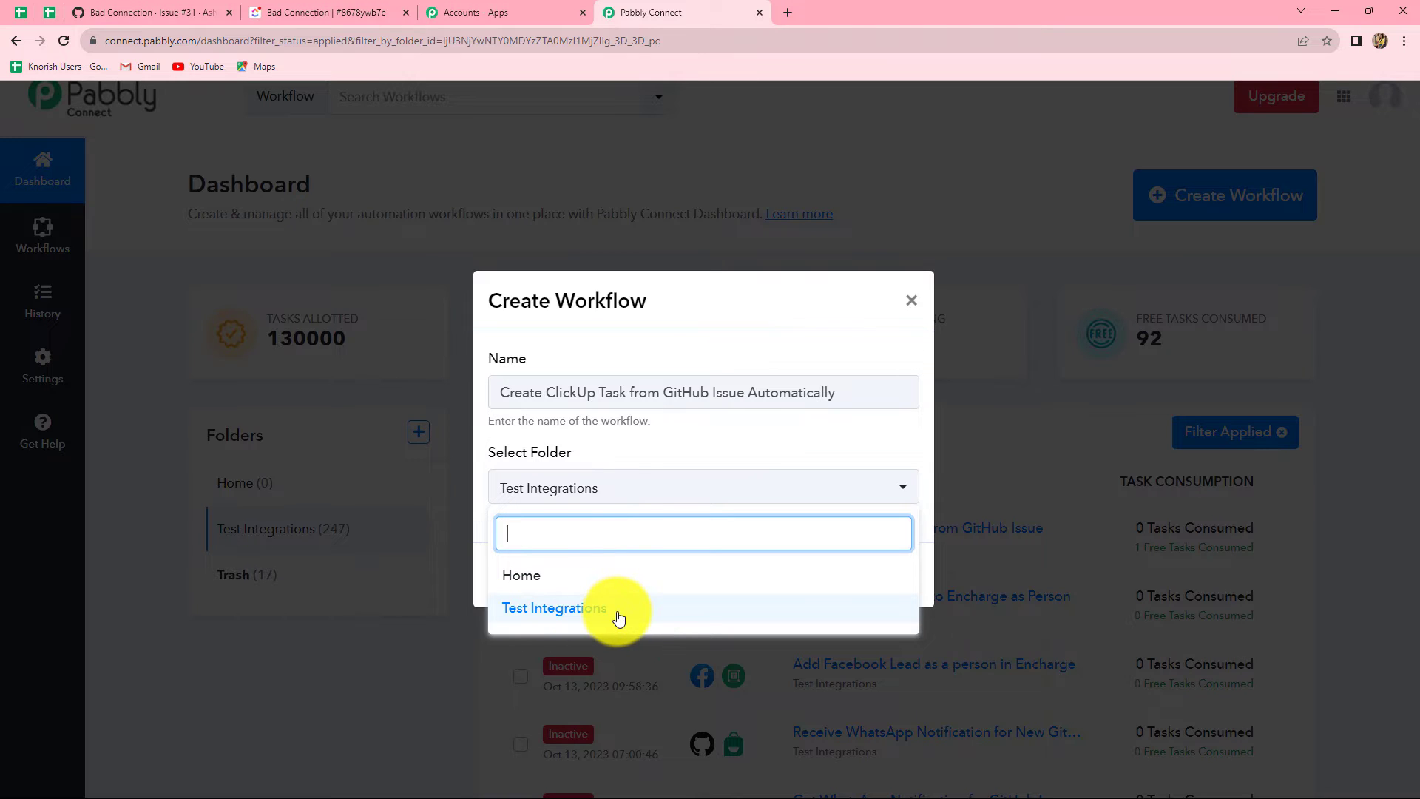
{"action": "left_click", "coordinate": [620, 614]}
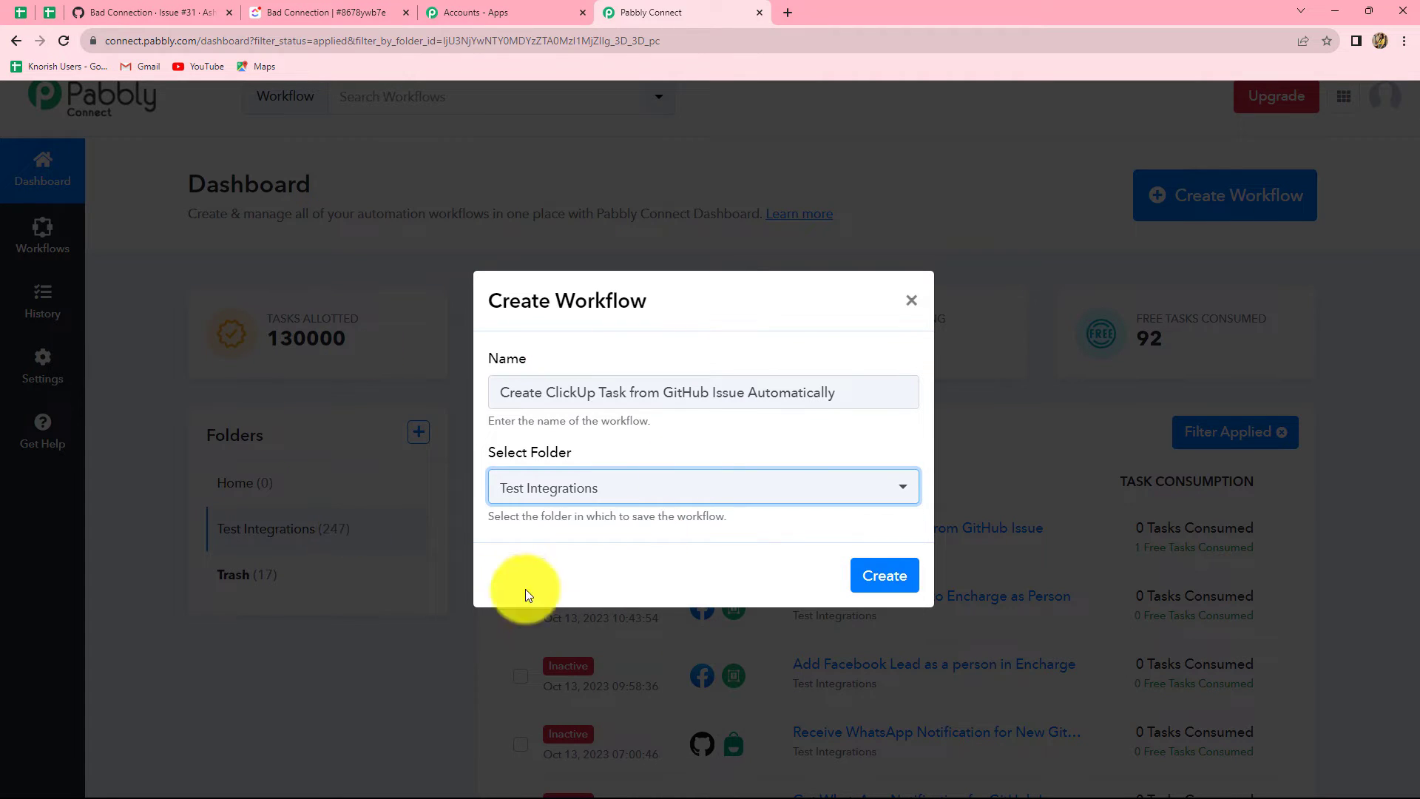
- Create the workflow, search 'Git', and set the trigger to GitHub with the Issues event
{"action": "left_click", "coordinate": [892, 582]}
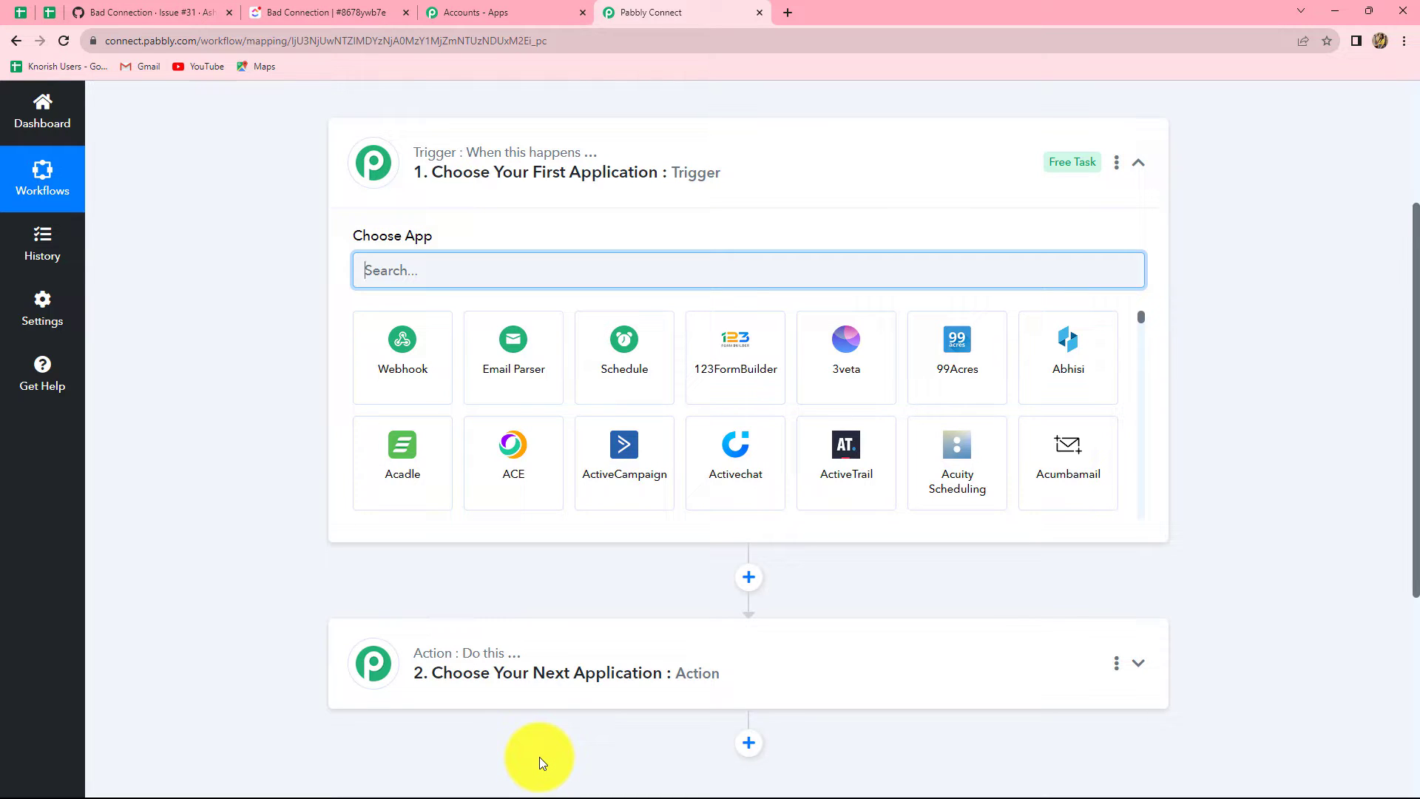
{"action": "mouse_move", "coordinate": [505, 657]}
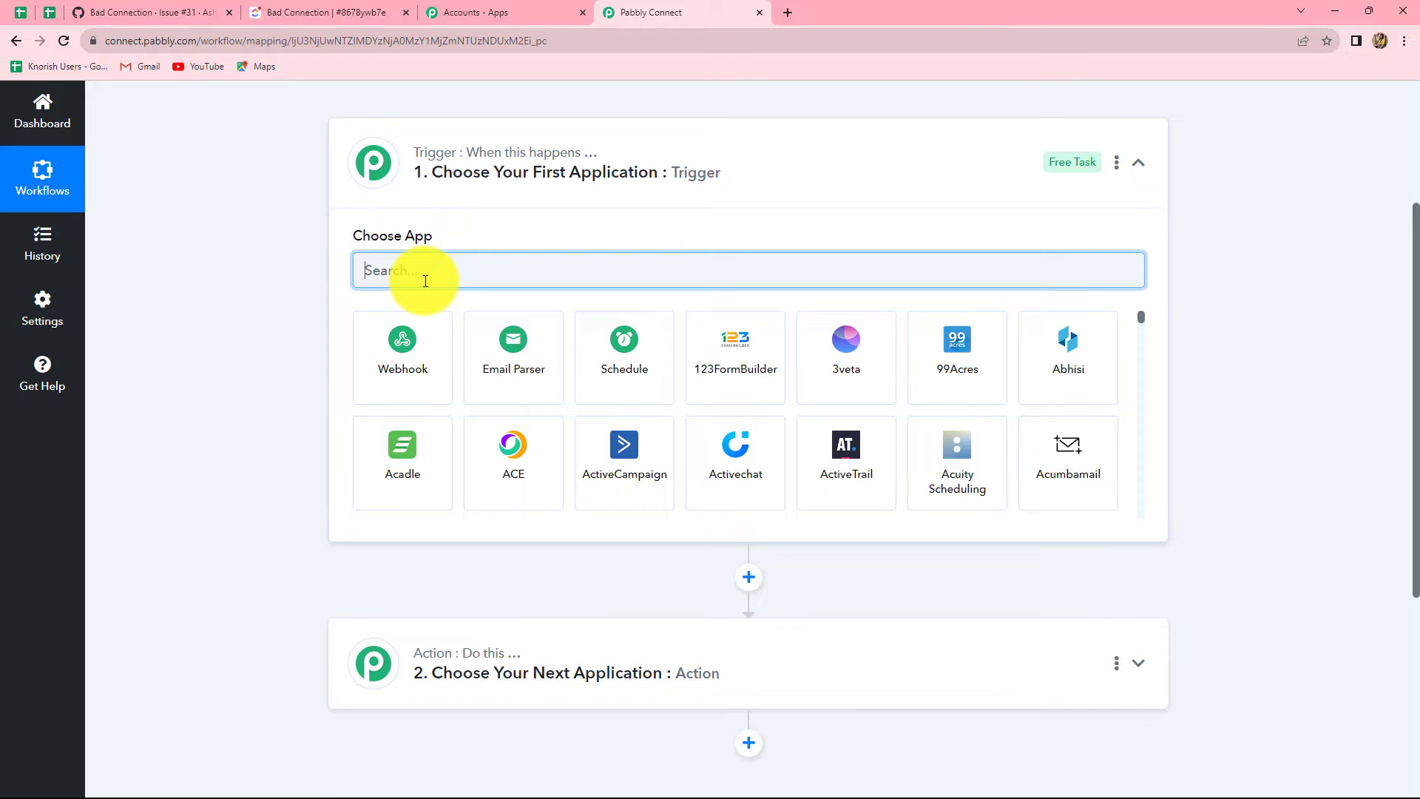
{"action": "type", "text": "Git"}
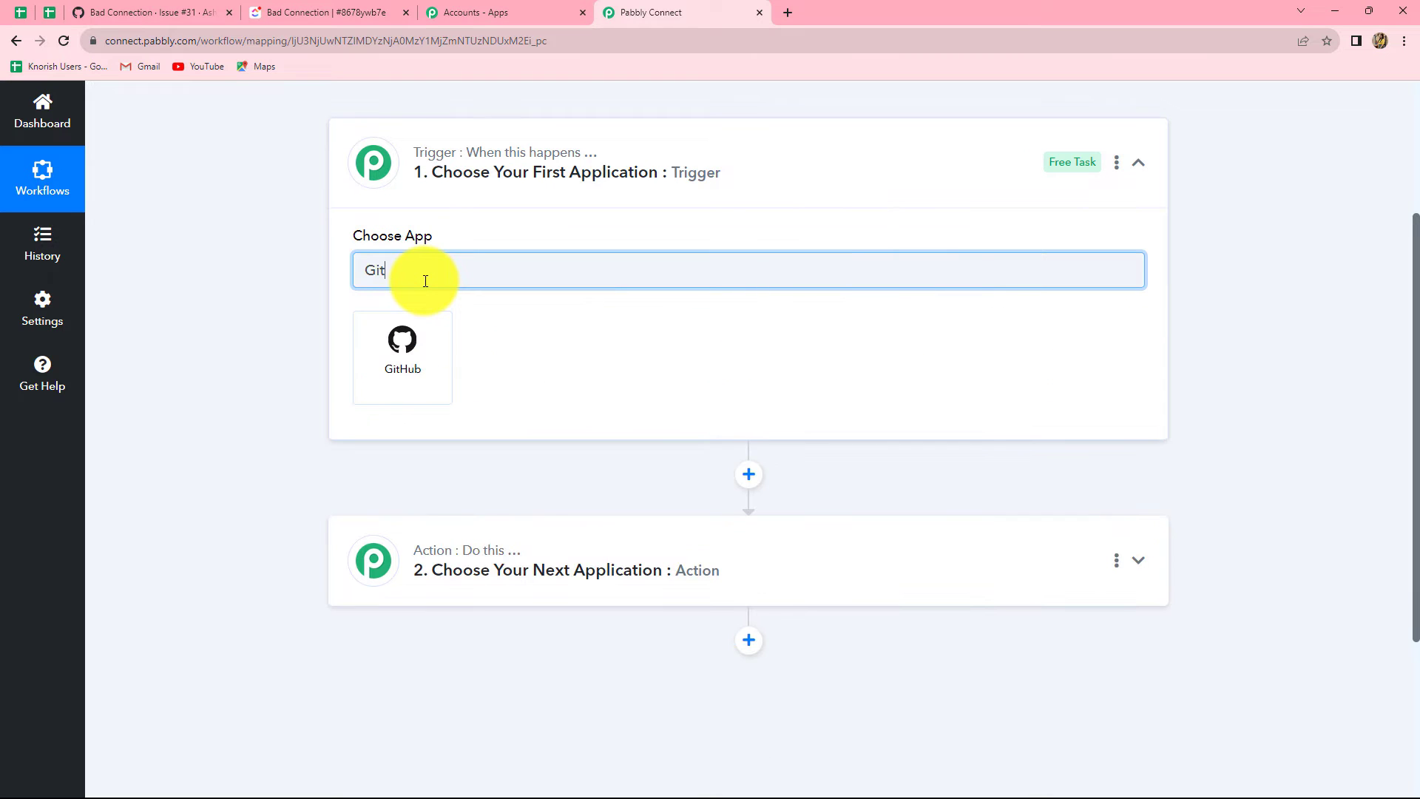
{"action": "left_click", "coordinate": [413, 368]}
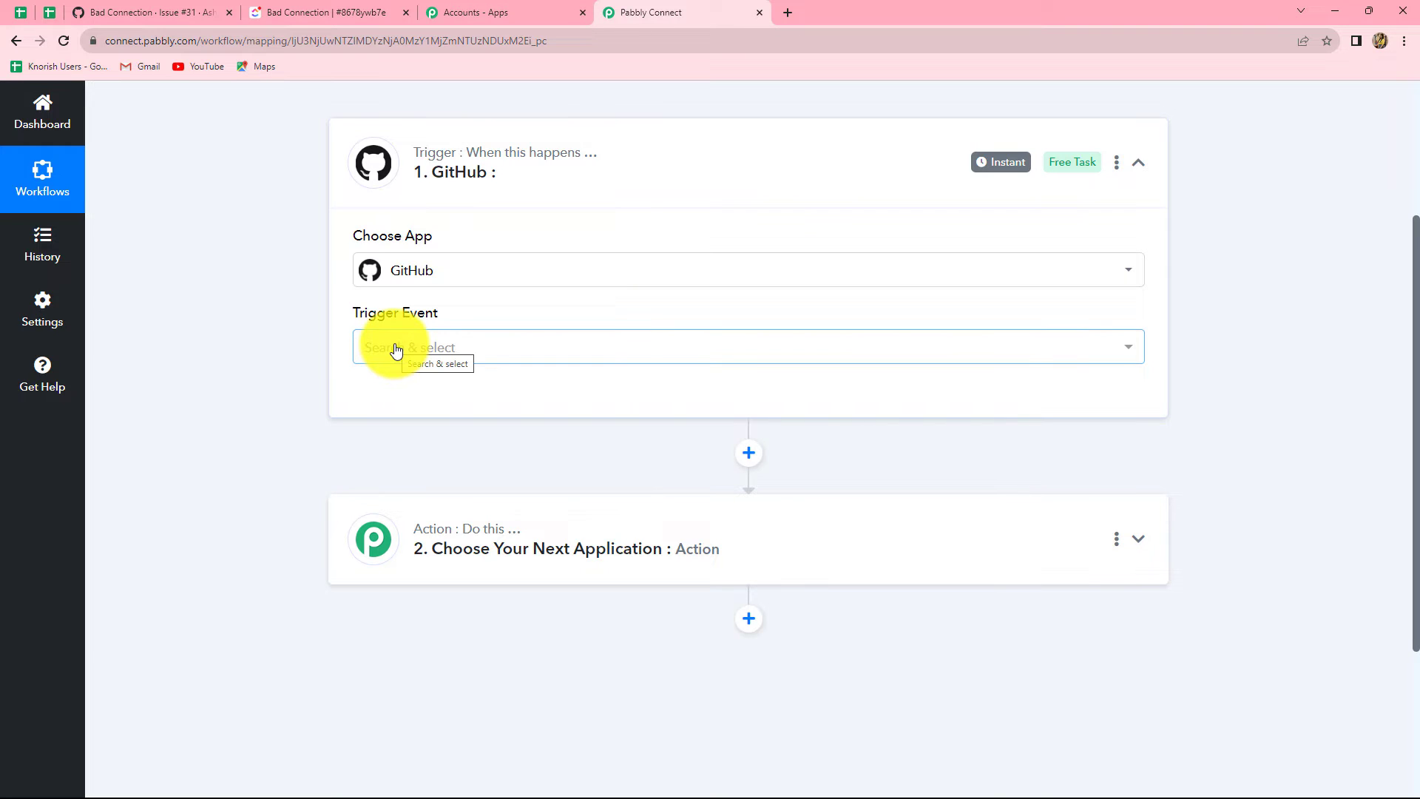
{"action": "left_click", "coordinate": [396, 349]}
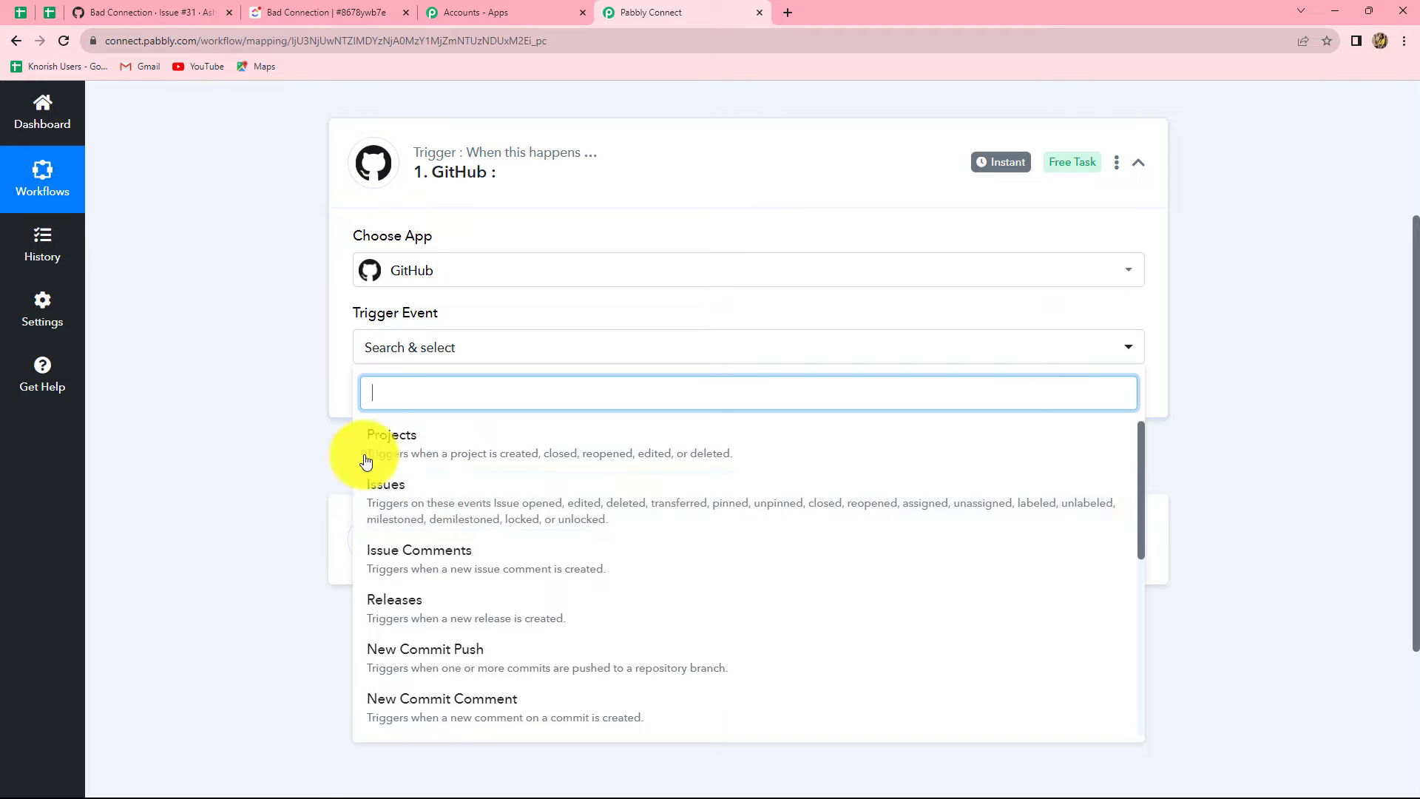
{"action": "left_click", "coordinate": [400, 521]}
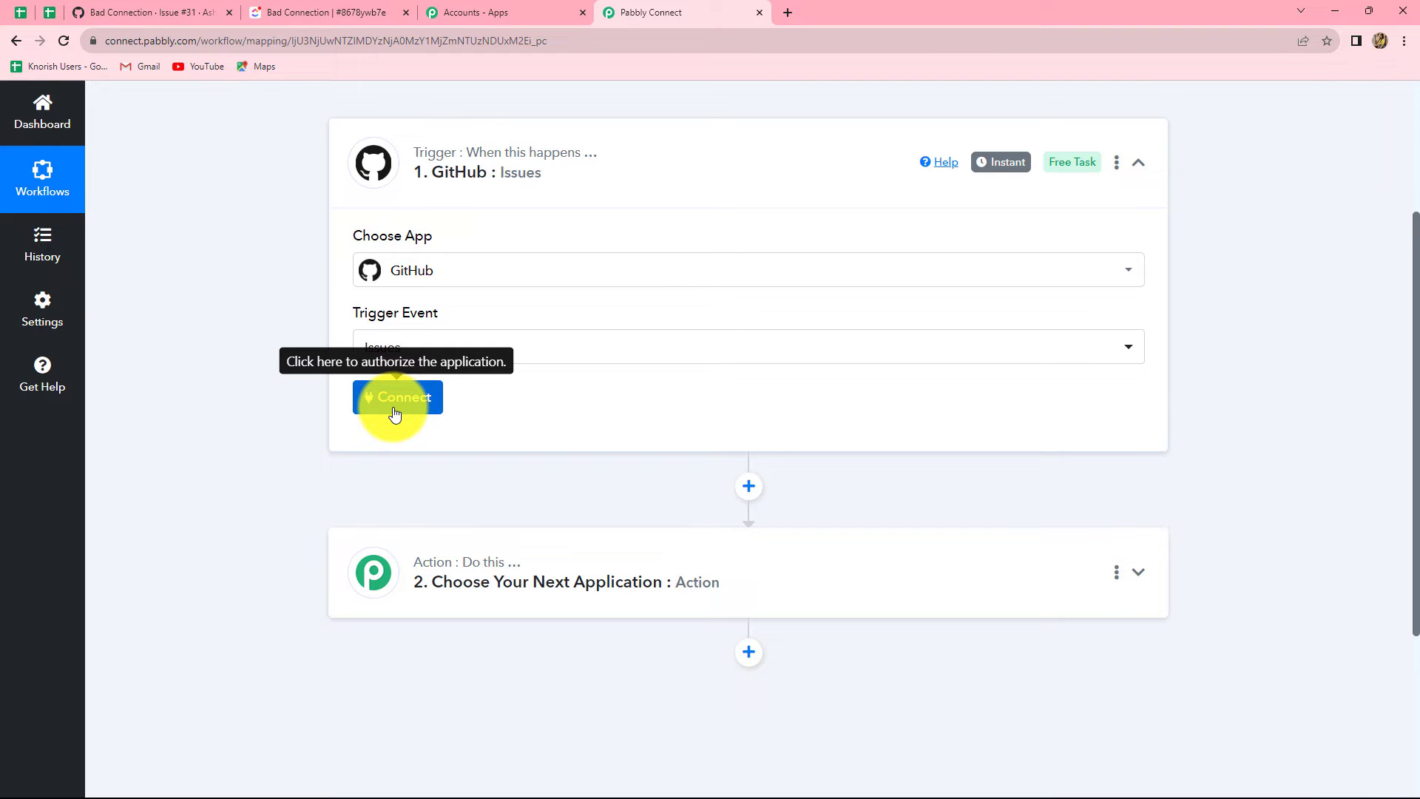
- Add a new GitHub connection and authorize Pabbly to access the GitHub account
{"action": "left_click", "coordinate": [396, 400]}
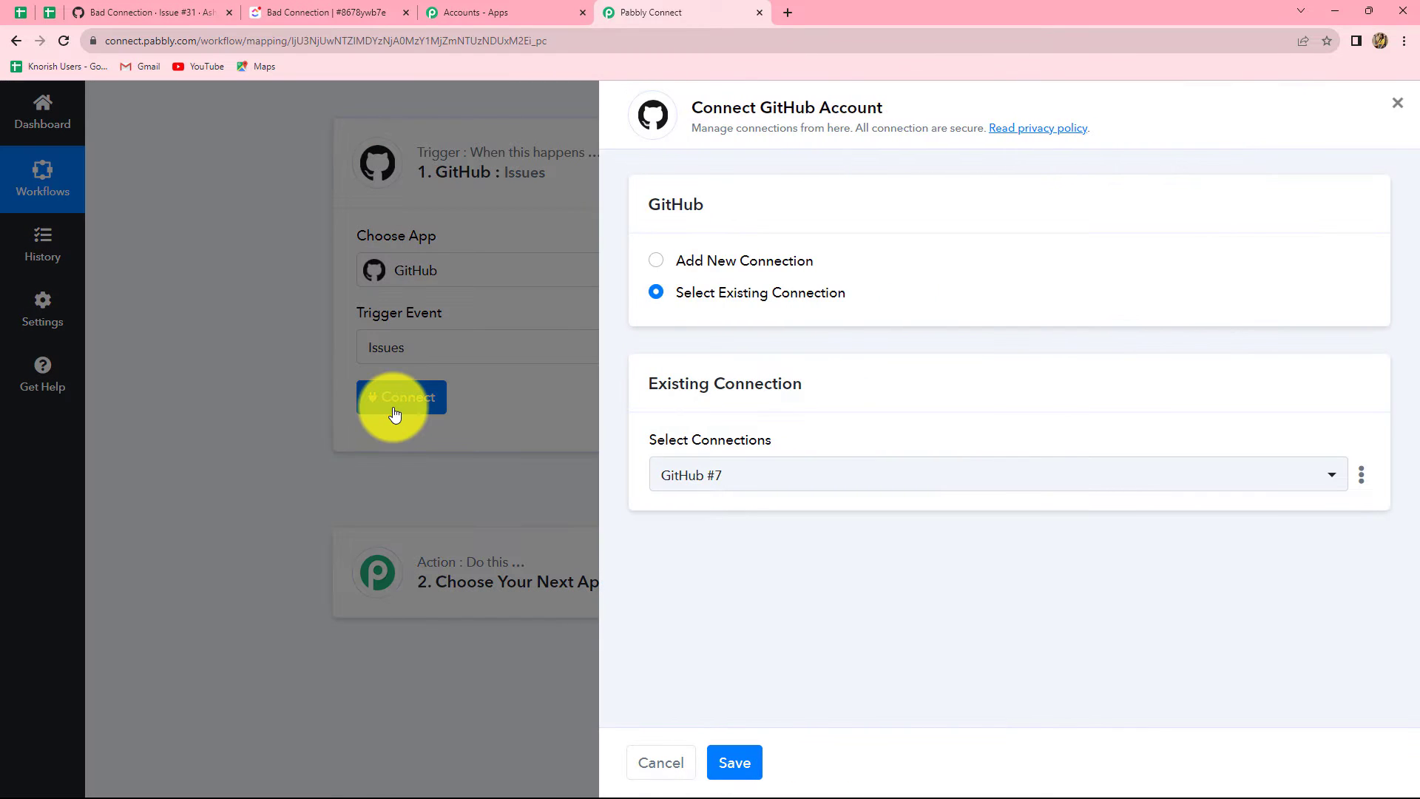
{"action": "left_click", "coordinate": [658, 264]}
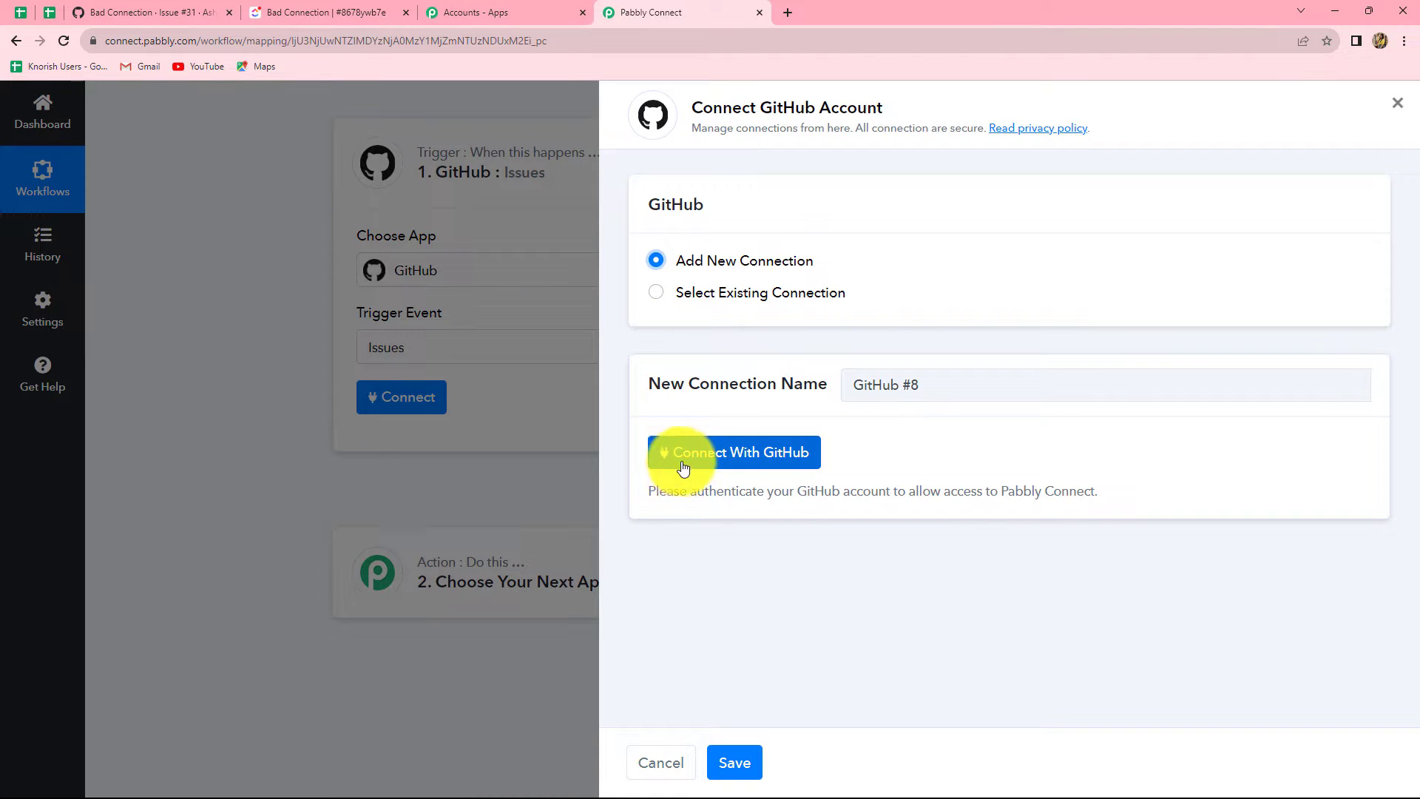
{"action": "left_click", "coordinate": [775, 460]}
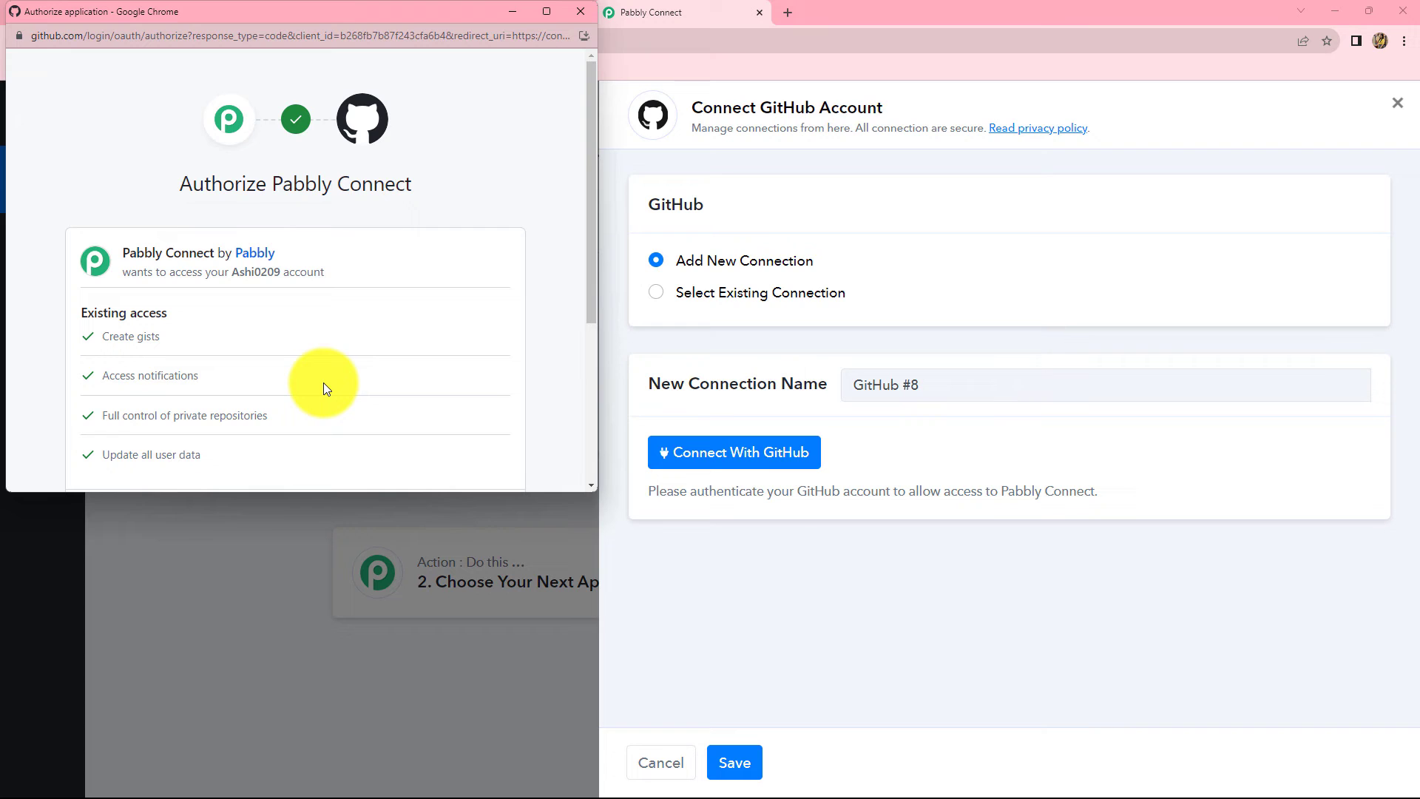
{"action": "scroll", "coordinate": [322, 383], "scroll_direction": "down", "scroll_amount": 3}
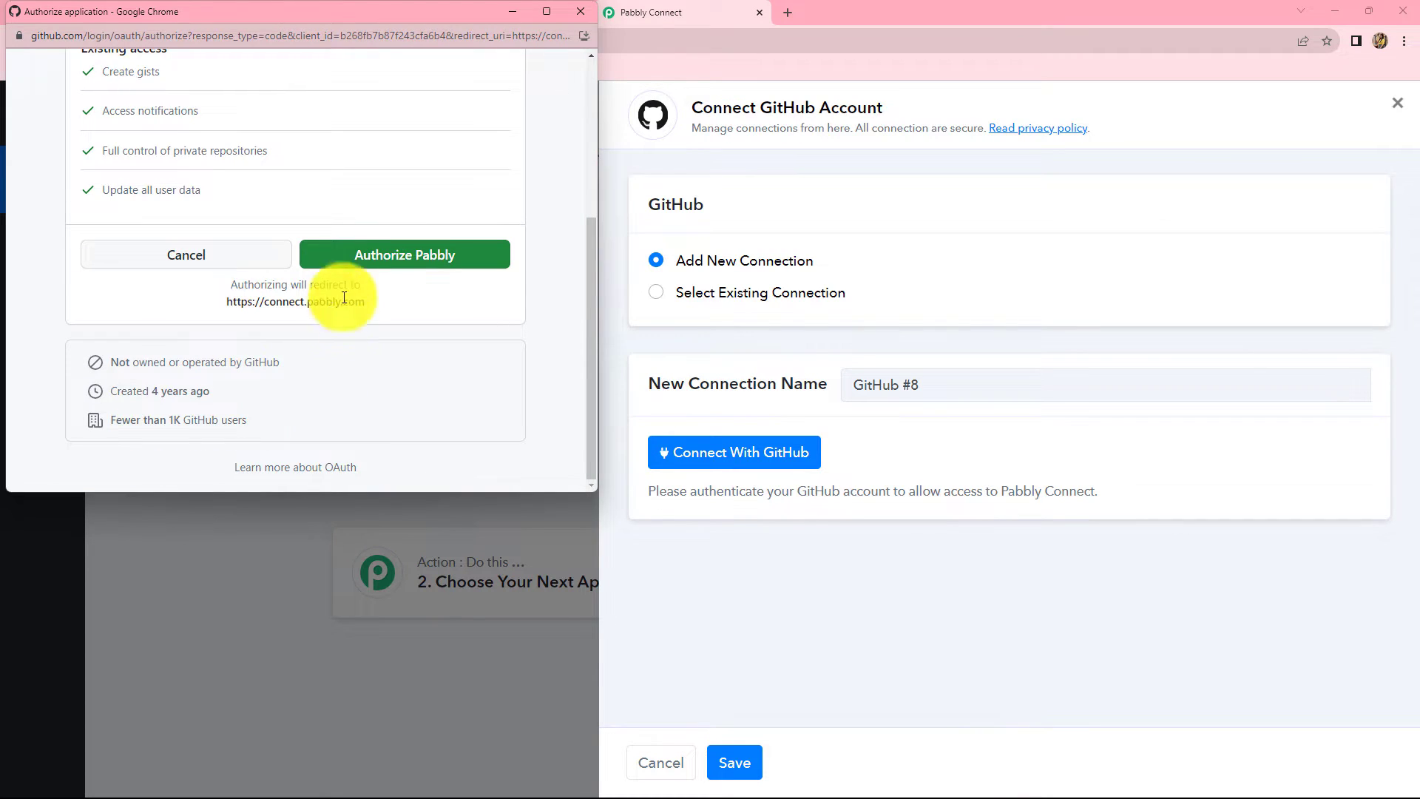
{"action": "left_click", "coordinate": [386, 259]}
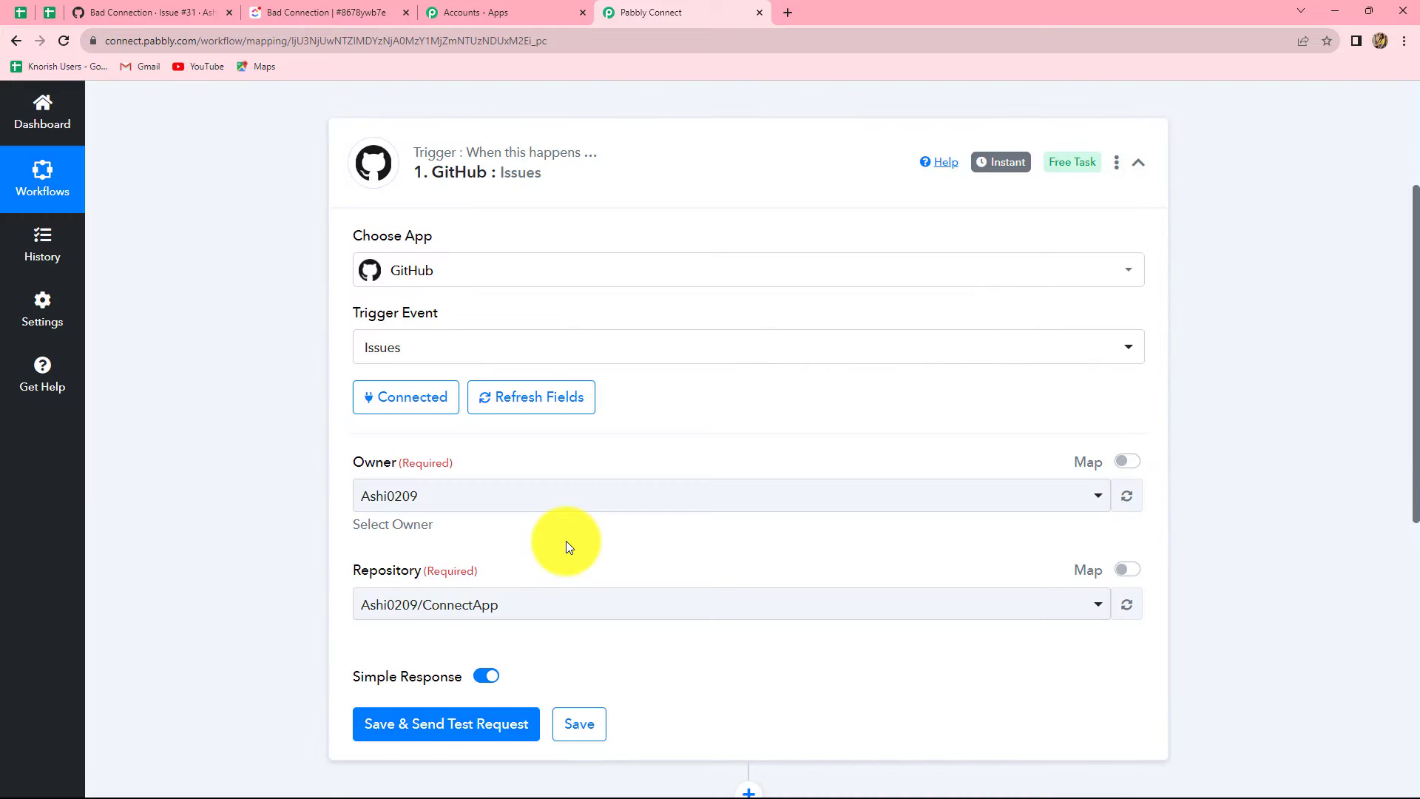
- Glance at GitHub issue Bad Connection #31, then return to the GitHub trigger setup
{"action": "left_click", "coordinate": [136, 9]}
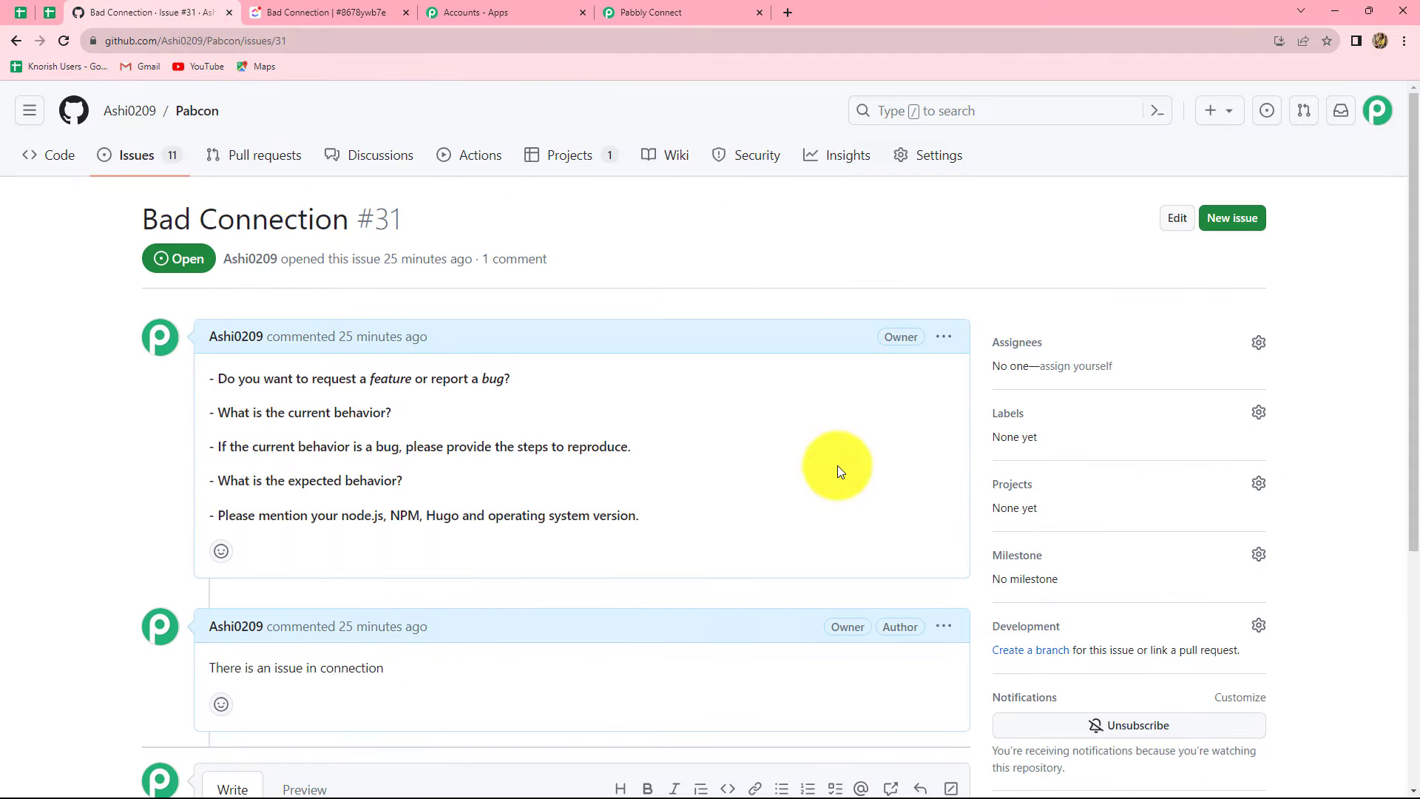
{"action": "left_click", "coordinate": [682, 8]}
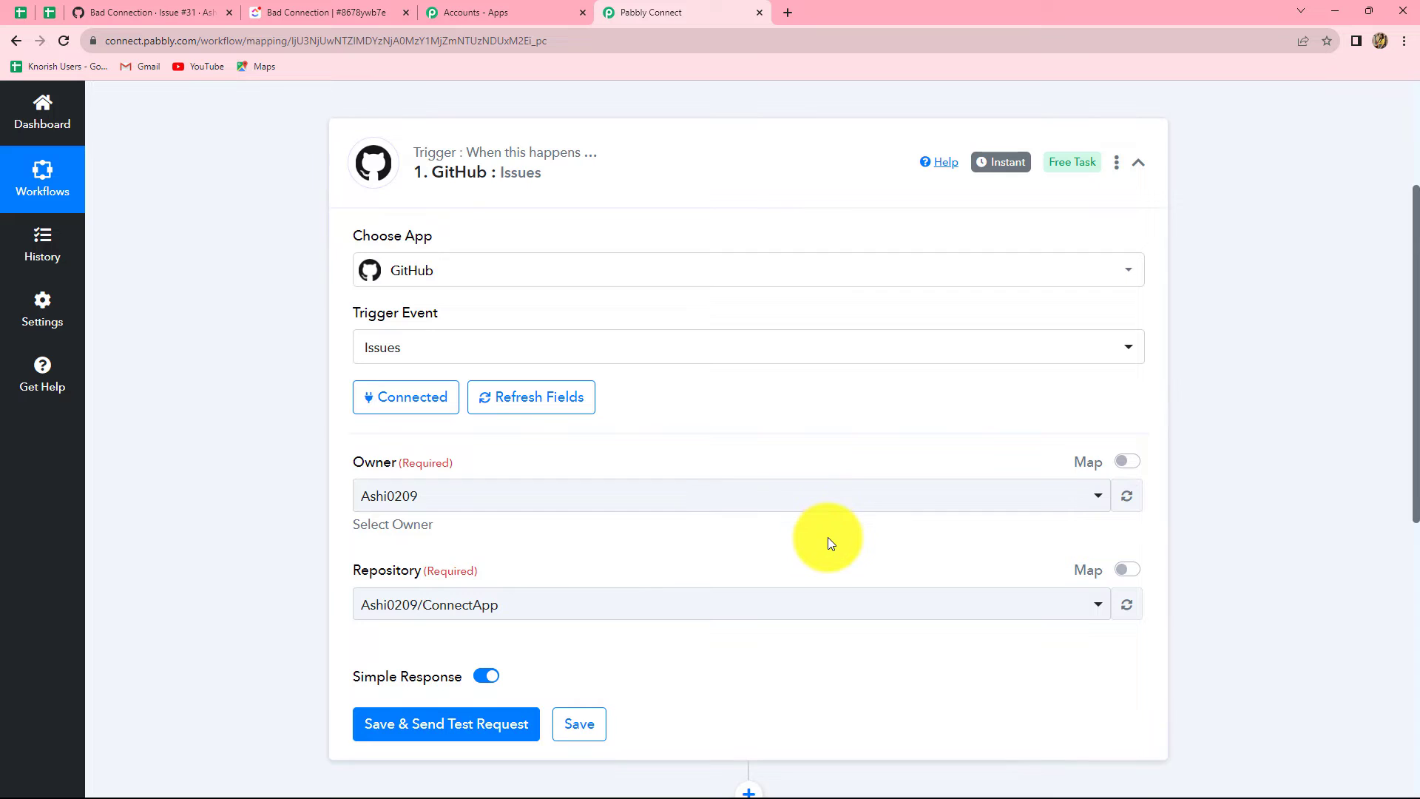
{"action": "scroll", "coordinate": [828, 537], "scroll_direction": "down", "scroll_amount": 3}
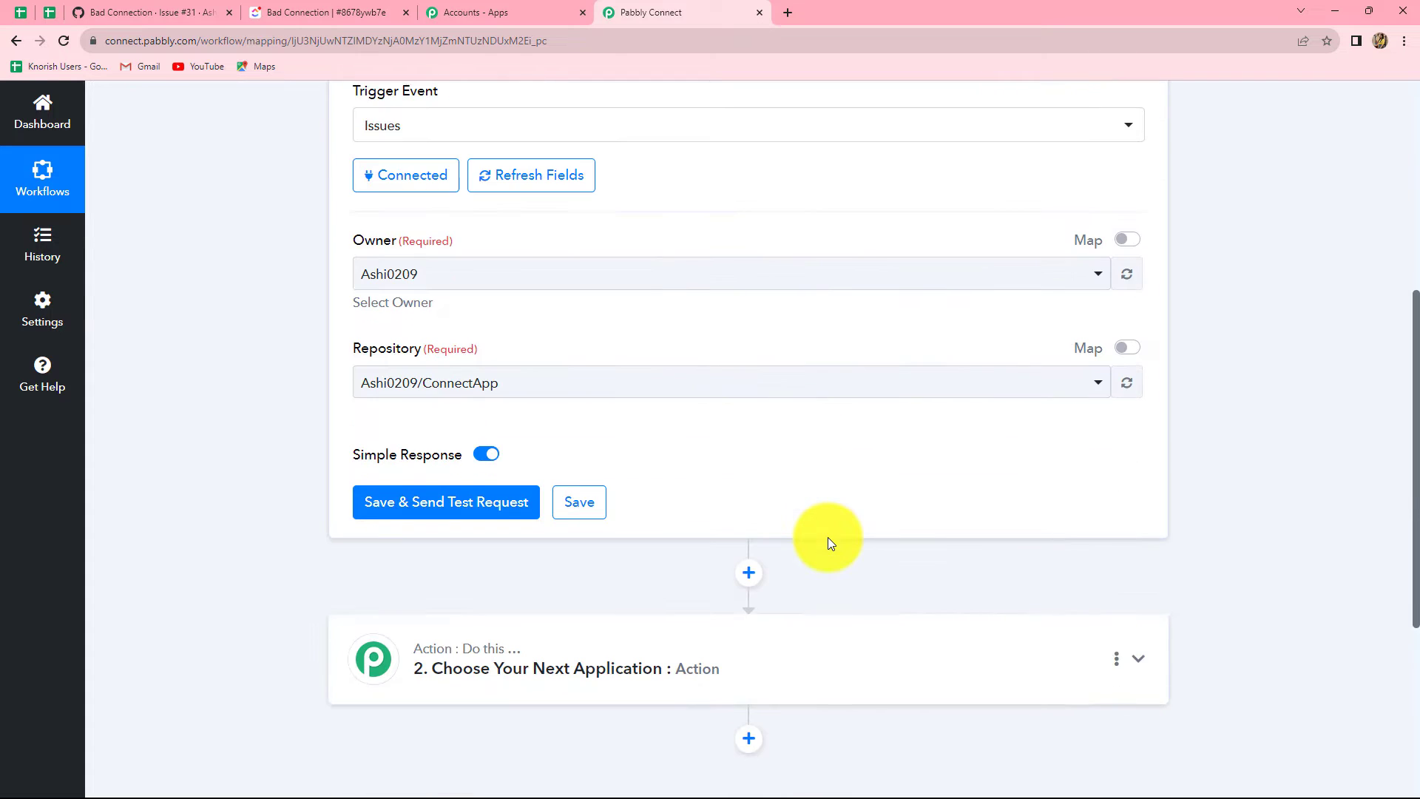
{"action": "scroll", "coordinate": [827, 537], "scroll_direction": "up", "scroll_amount": 3}
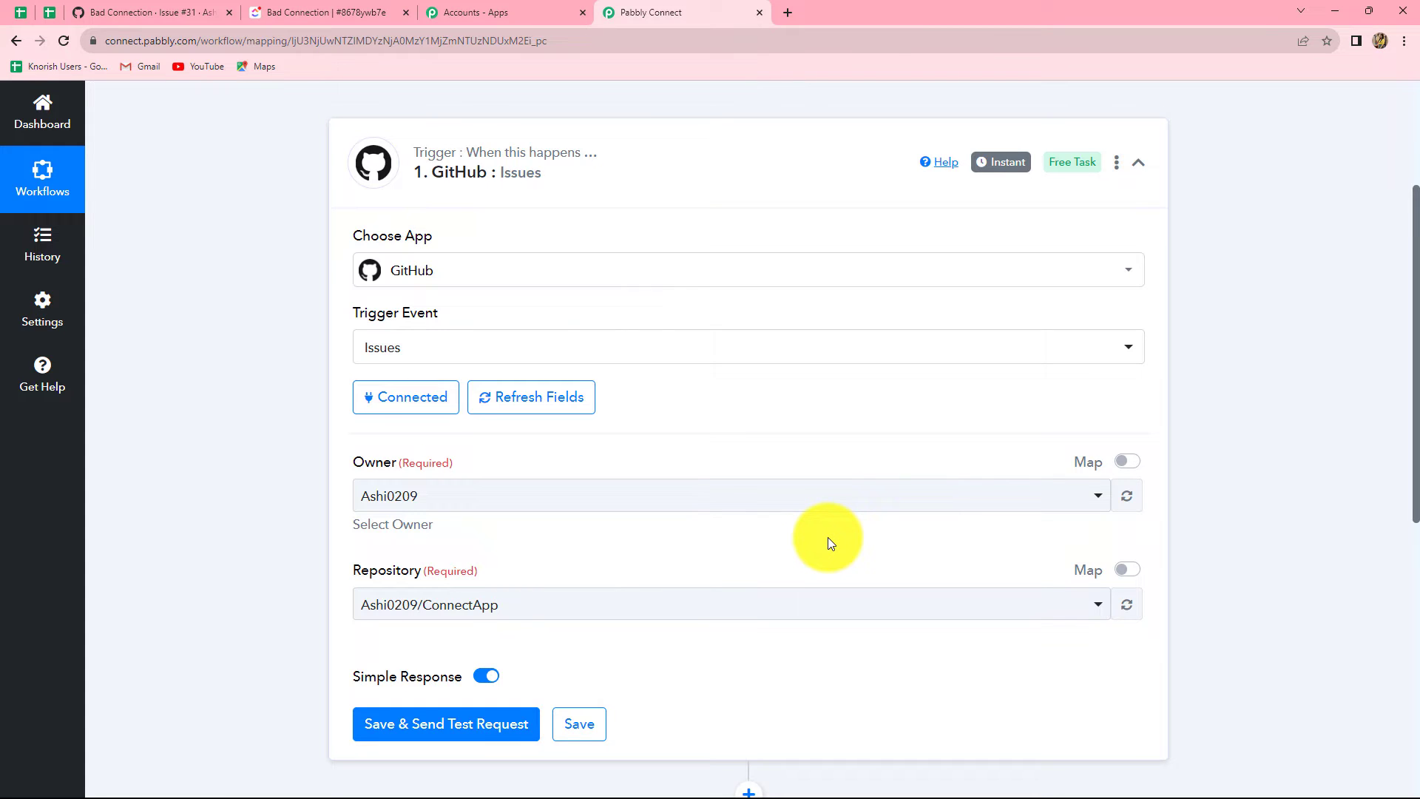
{"action": "scroll", "coordinate": [774, 517], "scroll_direction": "down", "scroll_amount": 2}
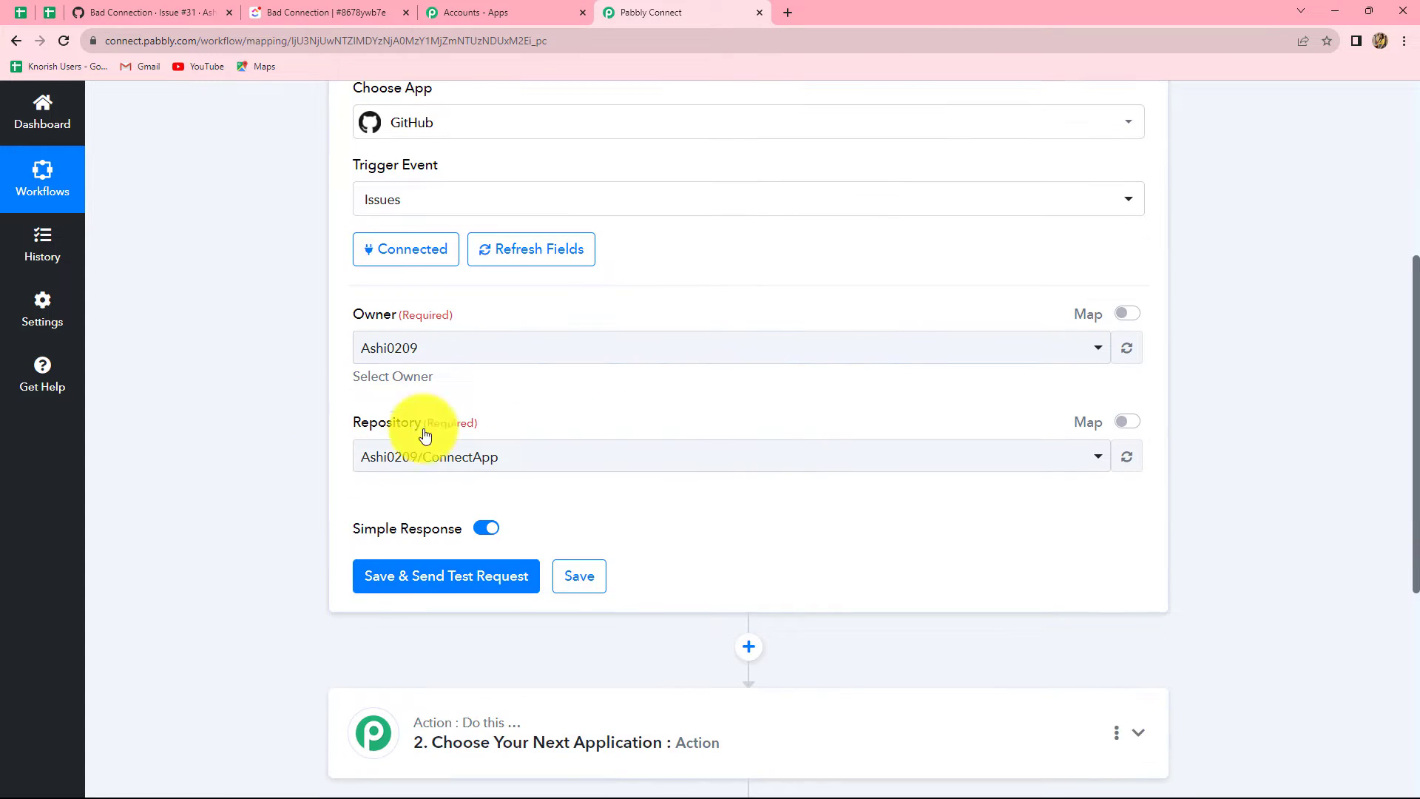
- Reselect the existing owner and review the repository list, leaving ConnectApp, then revisit issue #31
{"action": "left_click", "coordinate": [444, 358]}
{"action": "left_click", "coordinate": [444, 444]}
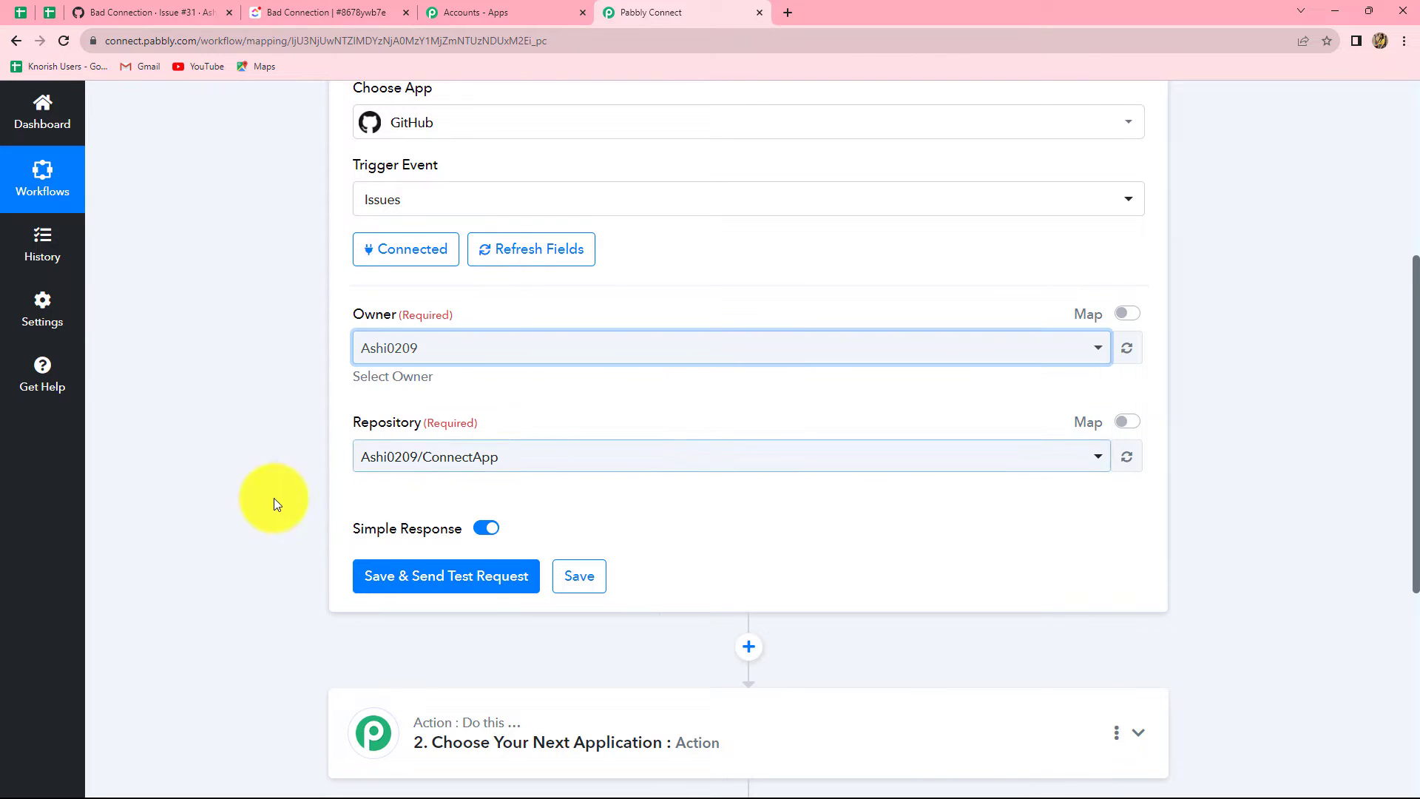
{"action": "left_click", "coordinate": [592, 459]}
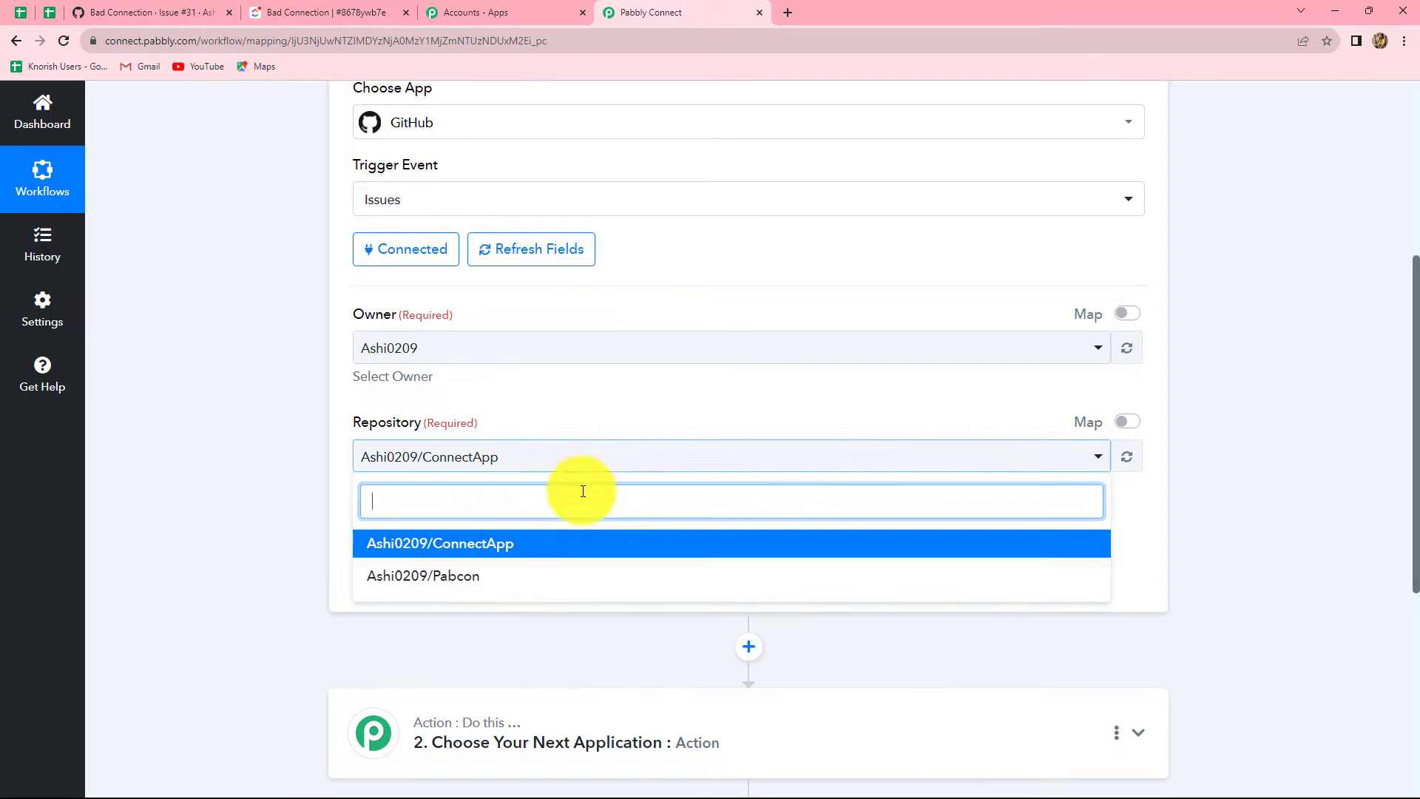
{"action": "left_click", "coordinate": [210, 526]}
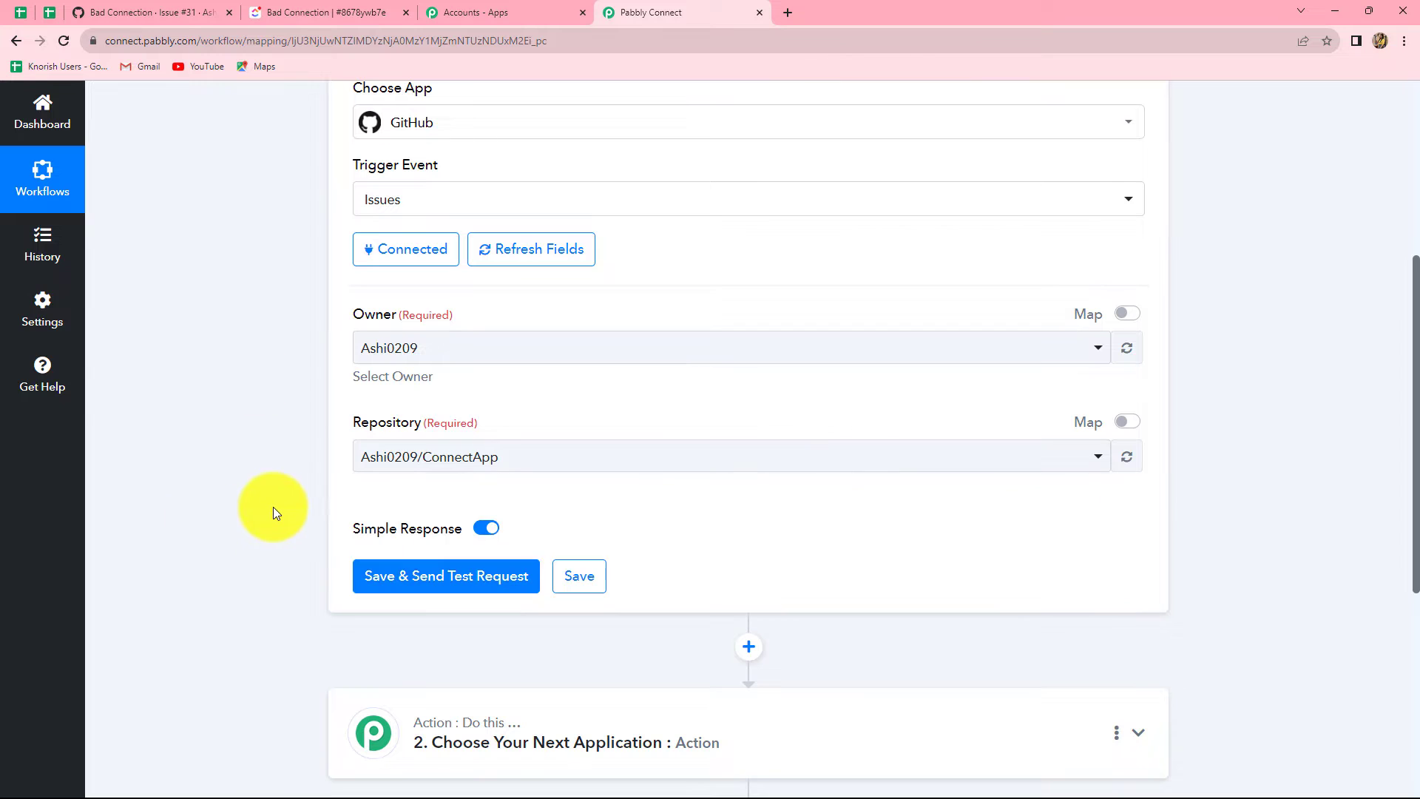
{"action": "left_click", "coordinate": [158, 14]}
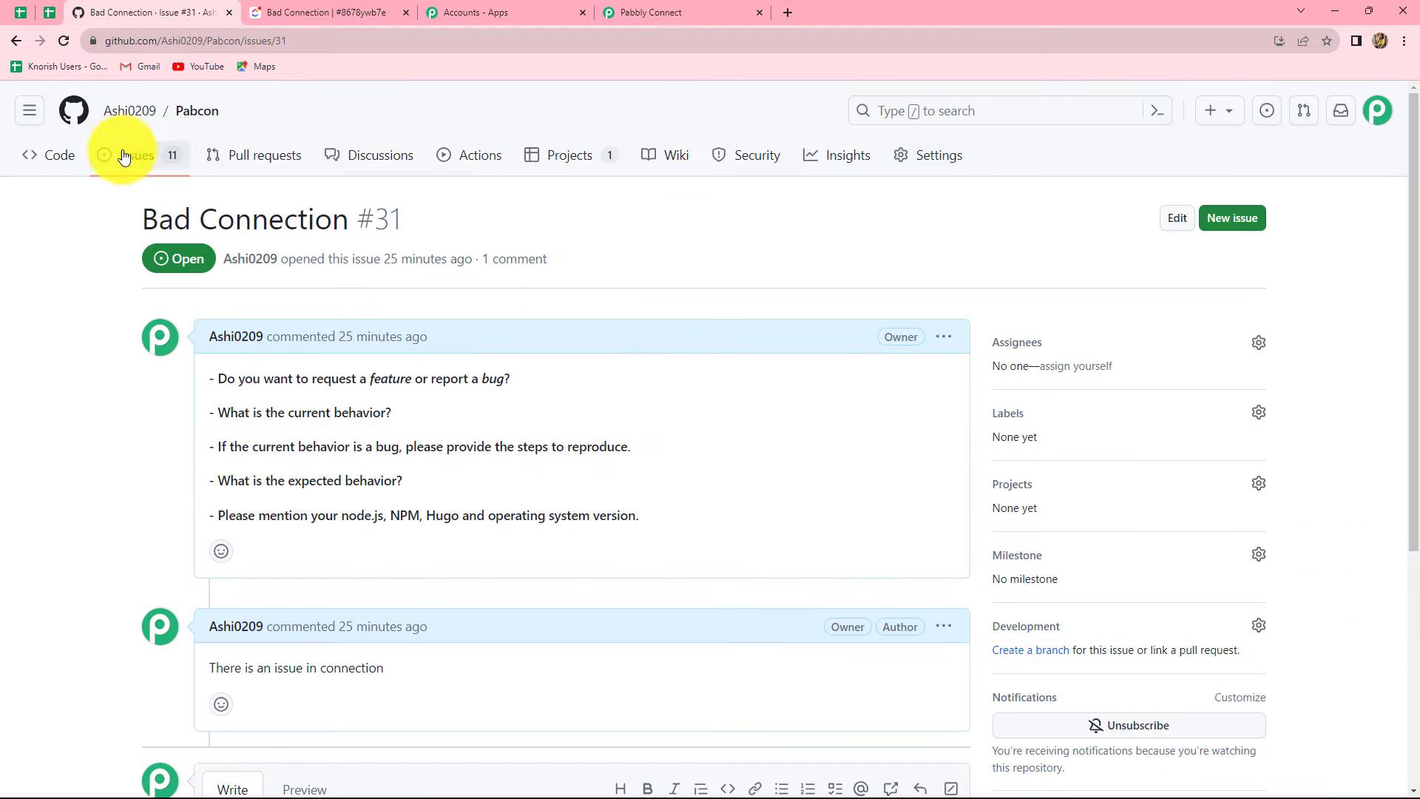
- Visit the Pabcon repository's GitHub home page, then go back to the Pabbly Connect workflow
{"action": "left_click", "coordinate": [29, 110]}
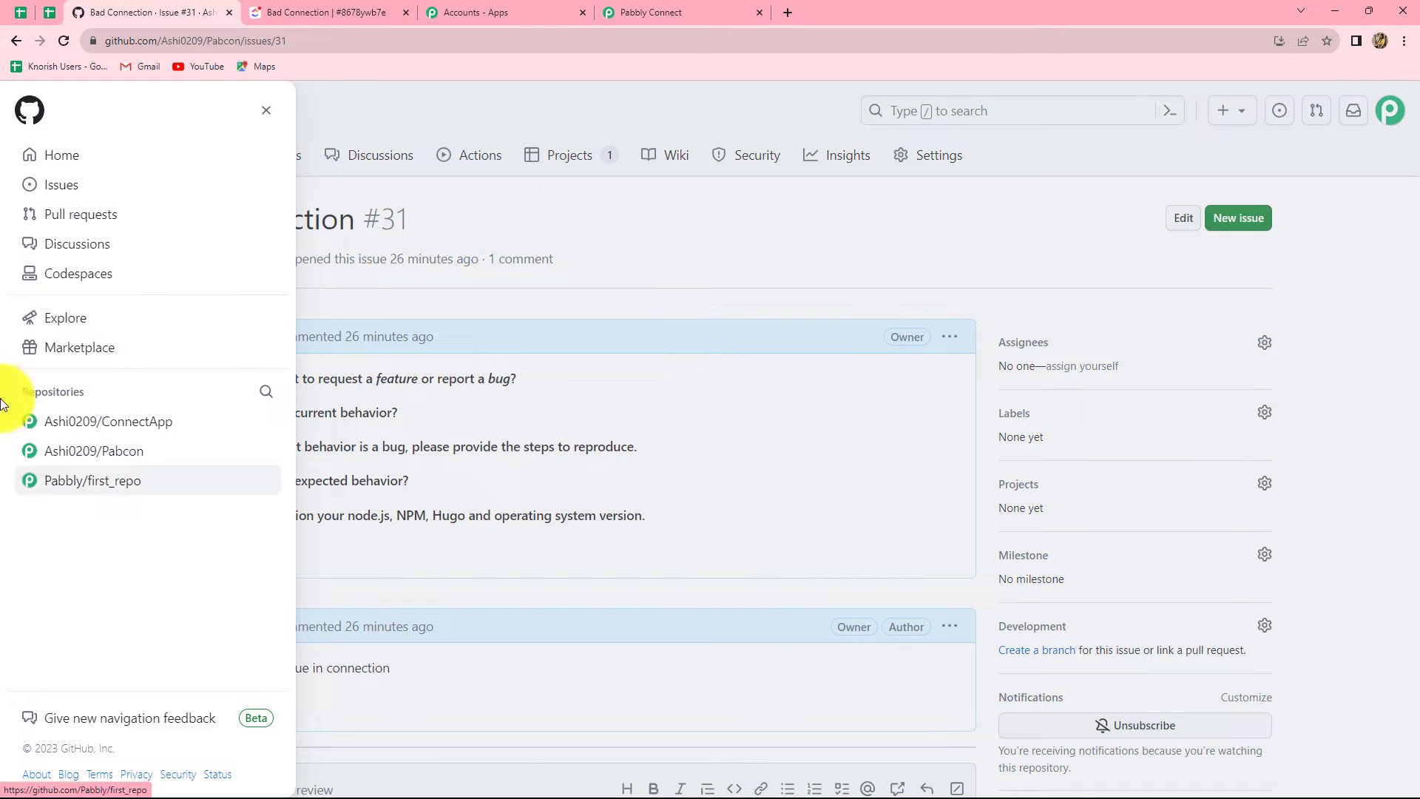
{"action": "left_click", "coordinate": [111, 448]}
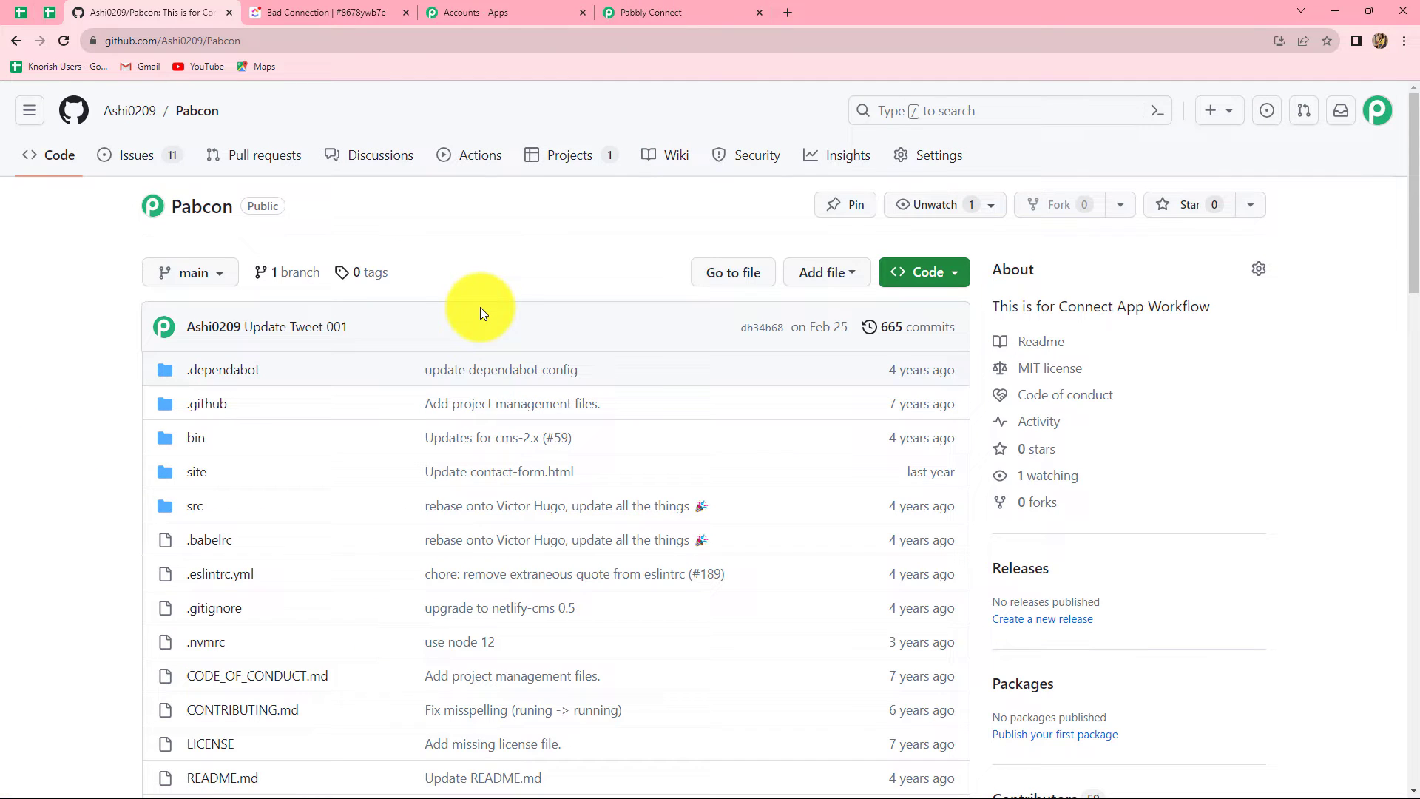
{"action": "left_click", "coordinate": [647, 11]}
- Set the trigger repository to Pabcon, save, and resend the test request
{"action": "left_click", "coordinate": [486, 458]}
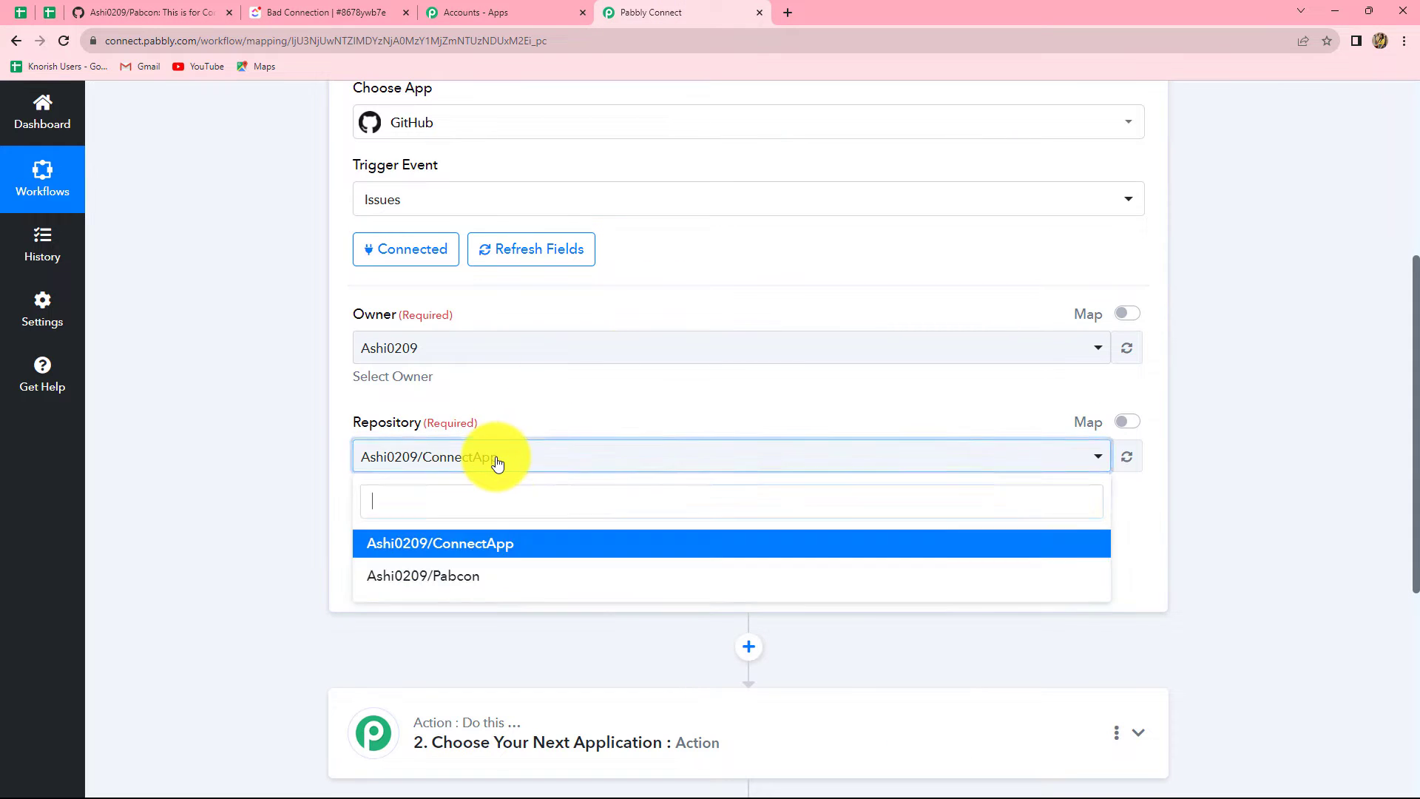
{"action": "left_click", "coordinate": [453, 581]}
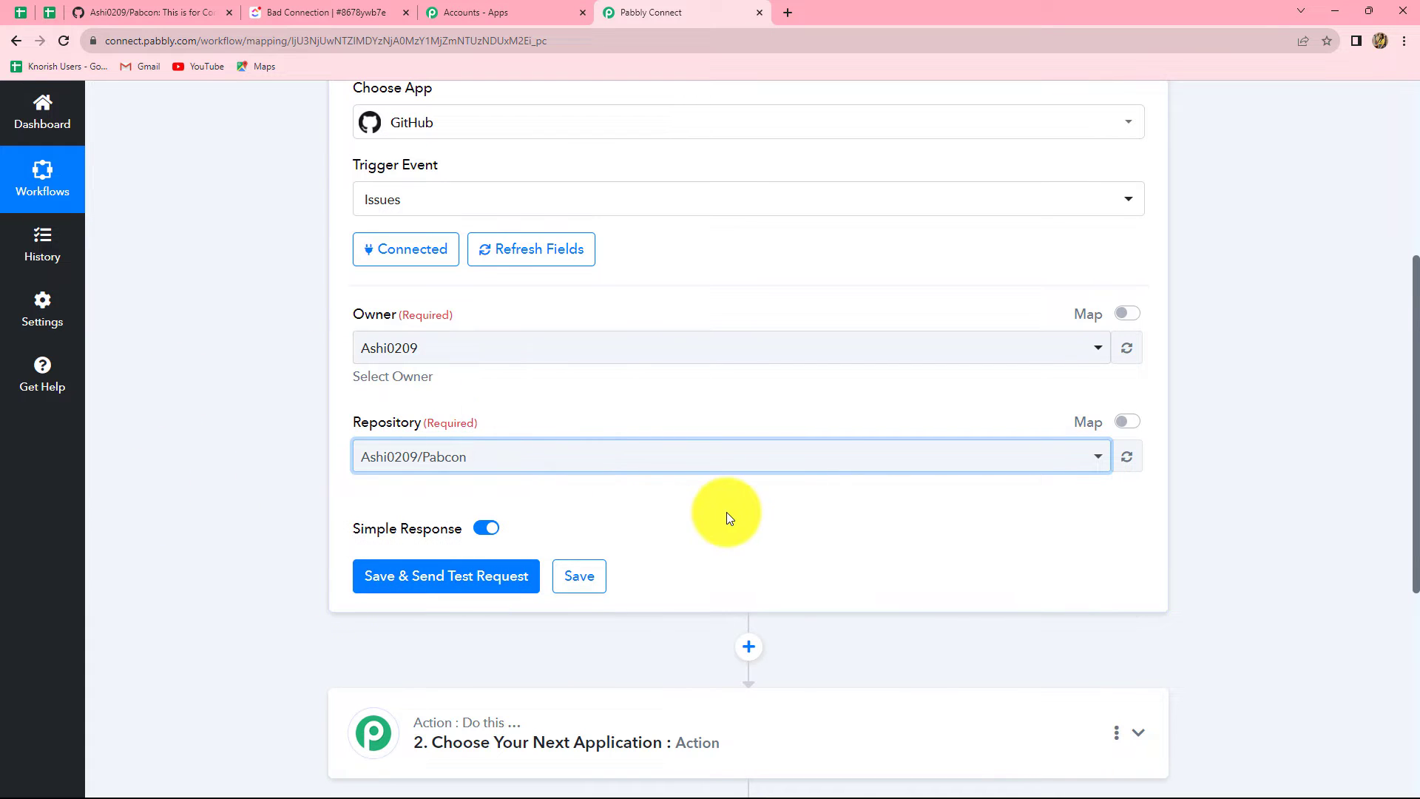
{"action": "left_click", "coordinate": [407, 582]}
{"action": "left_click", "coordinate": [682, 585]}
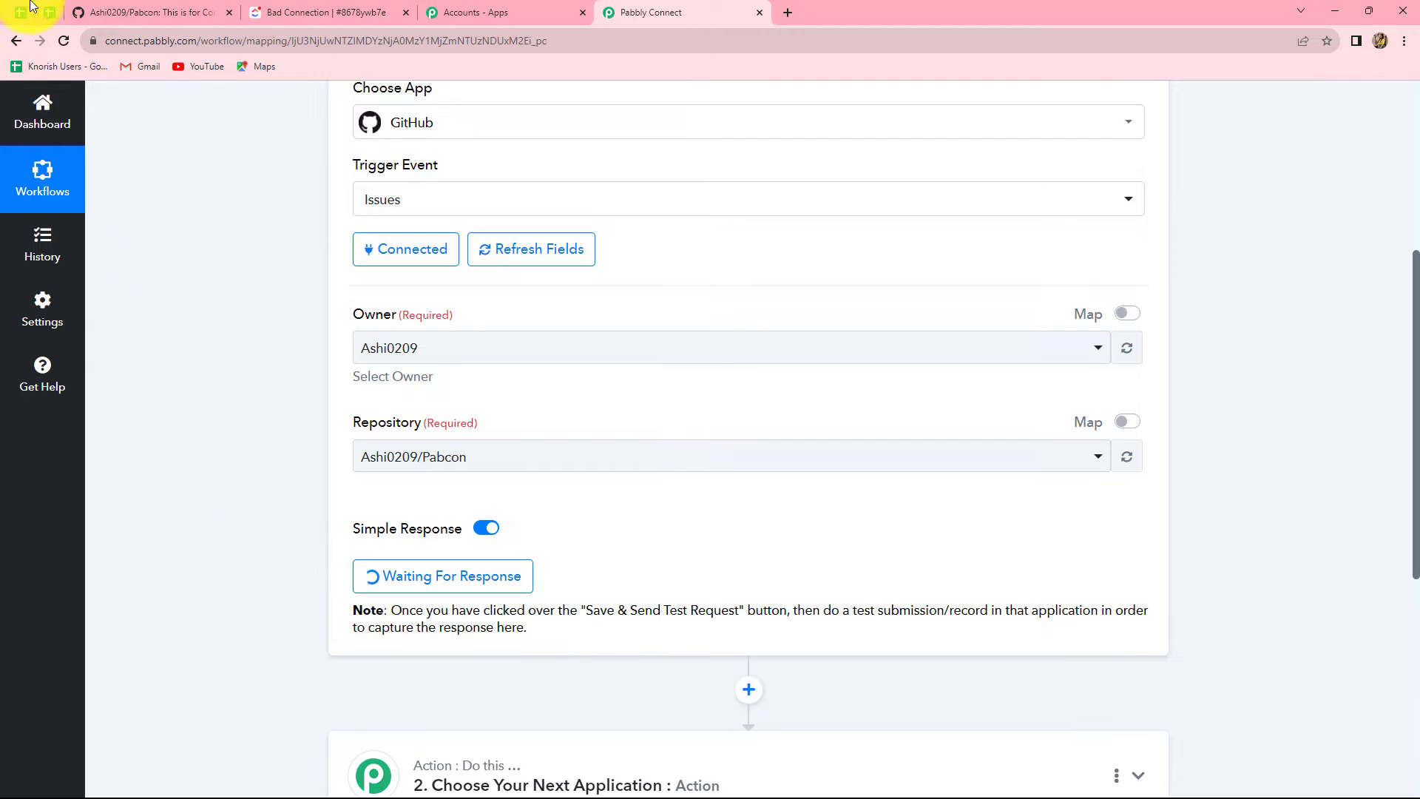
- Submit a new Pabcon issue titled 'Mapping Issue', creating issue #34
{"action": "left_click", "coordinate": [145, 10]}
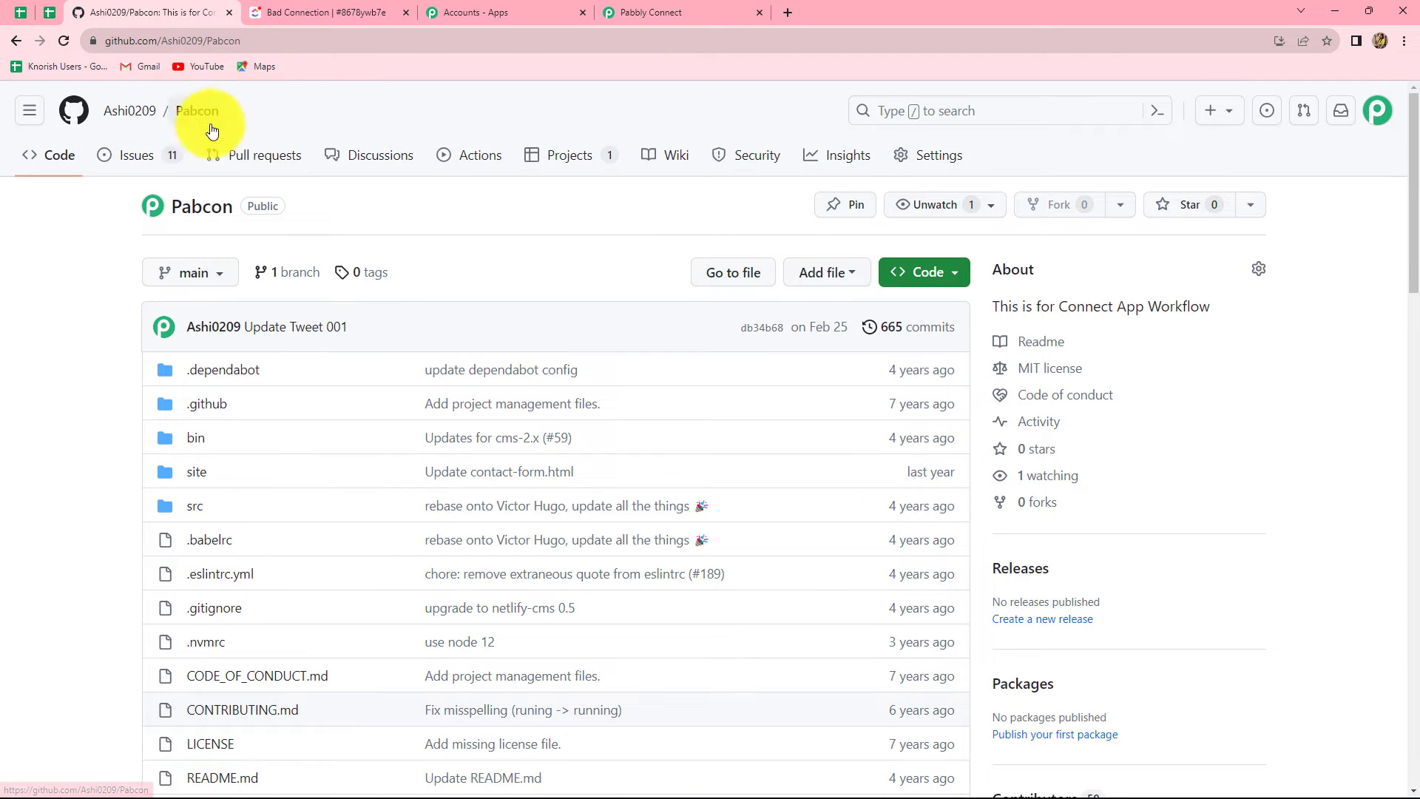
{"action": "left_click", "coordinate": [138, 159]}
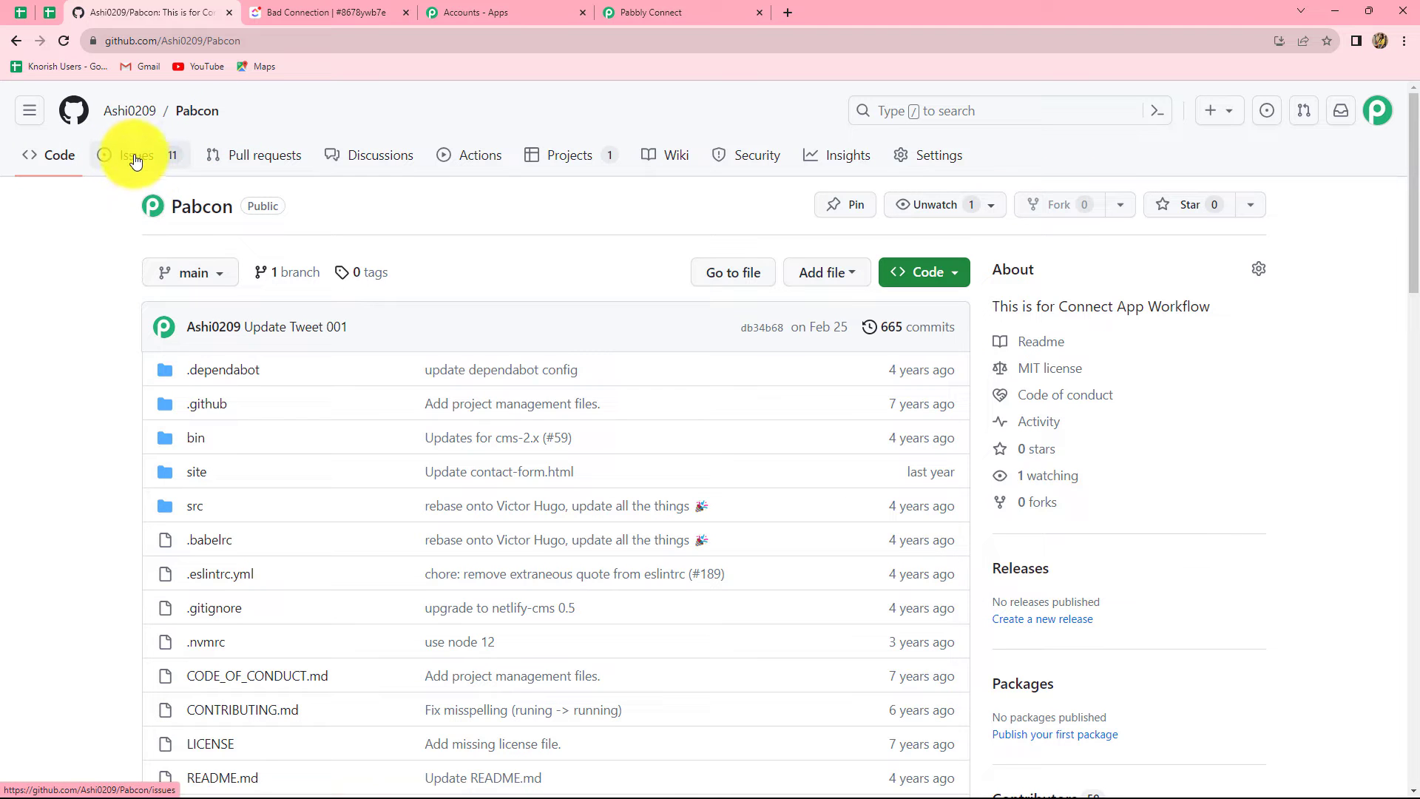
{"action": "scroll", "coordinate": [540, 558], "scroll_direction": "down", "scroll_amount": 6}
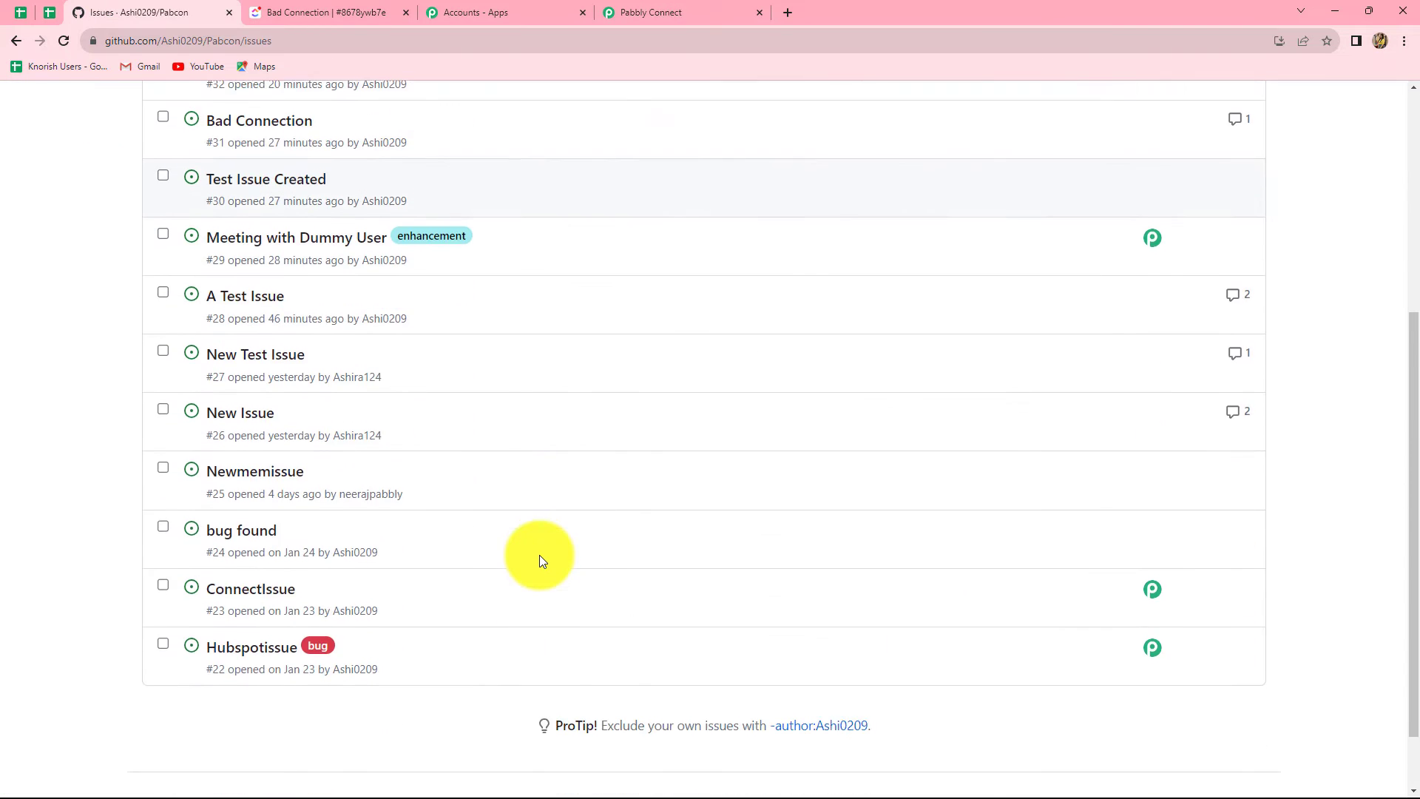
{"action": "scroll", "coordinate": [539, 558], "scroll_direction": "up", "scroll_amount": 6}
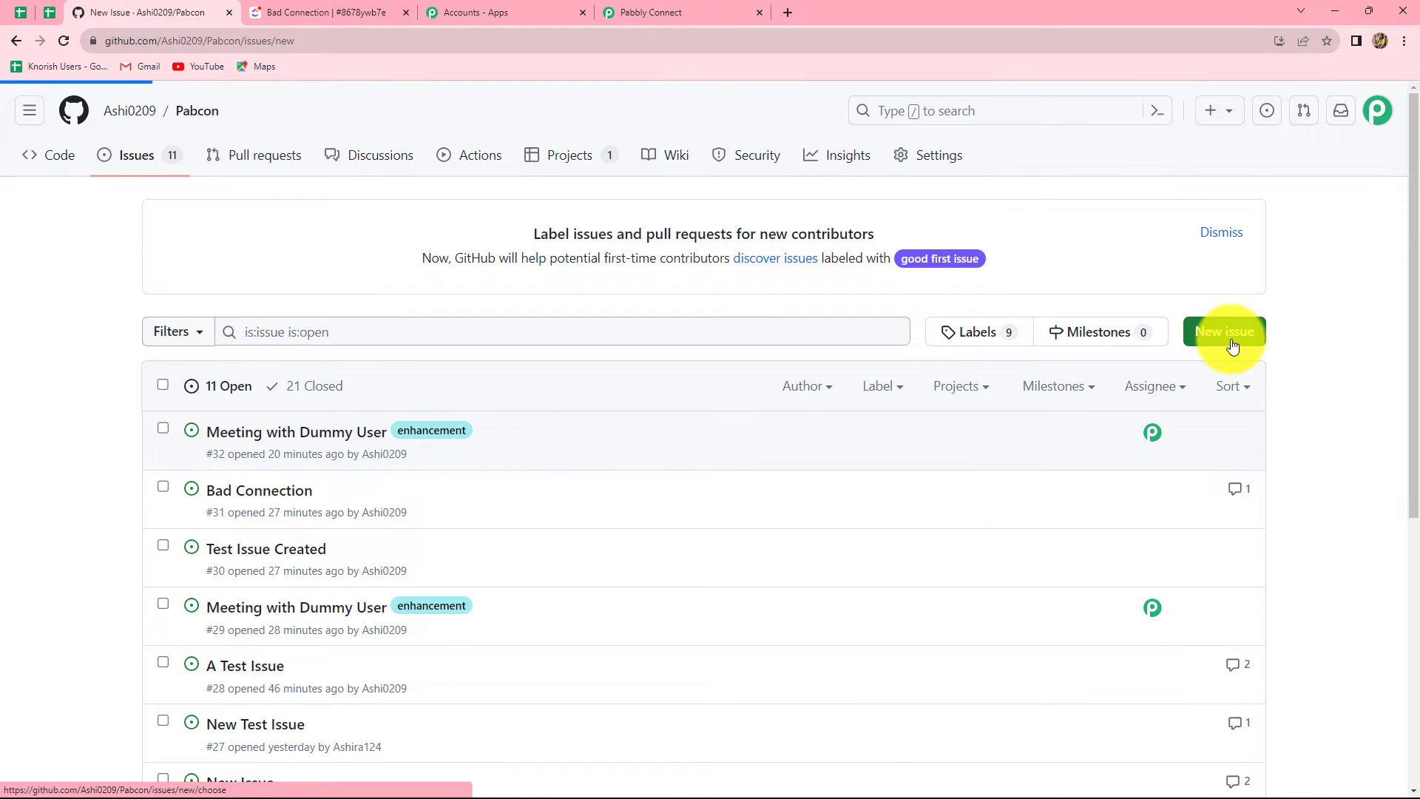
{"action": "left_click", "coordinate": [229, 225]}
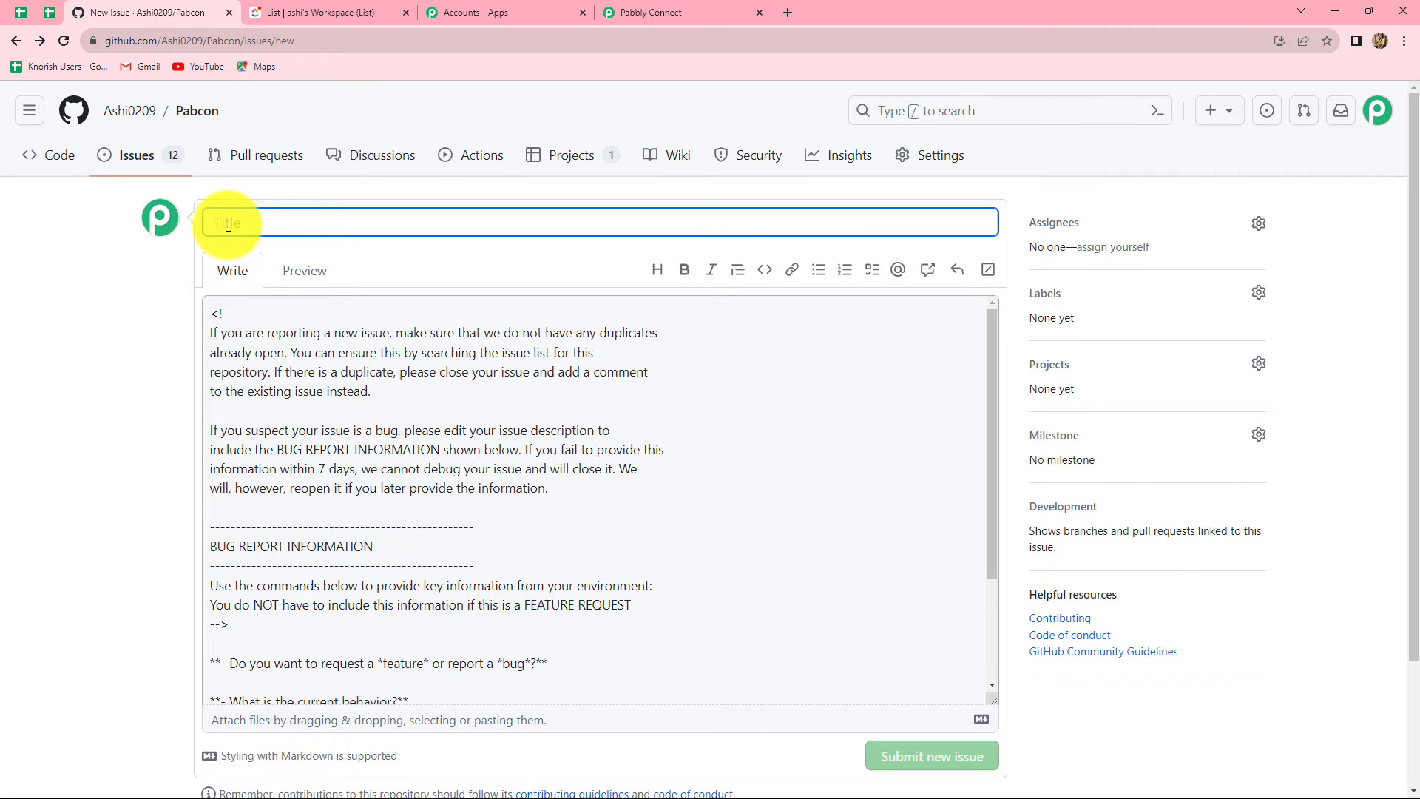
{"action": "type", "text": "Mapping Issue"}
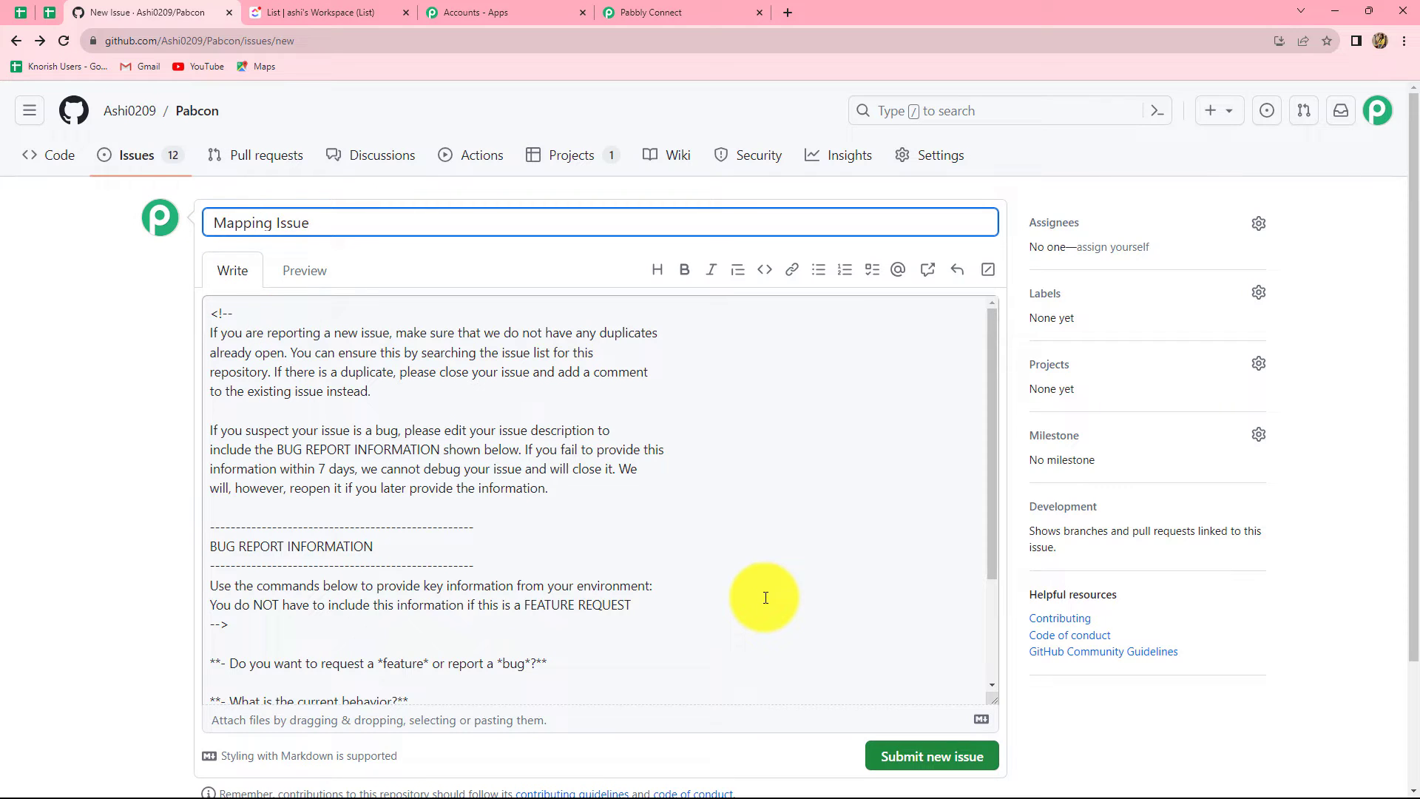
{"action": "left_click", "coordinate": [906, 758]}
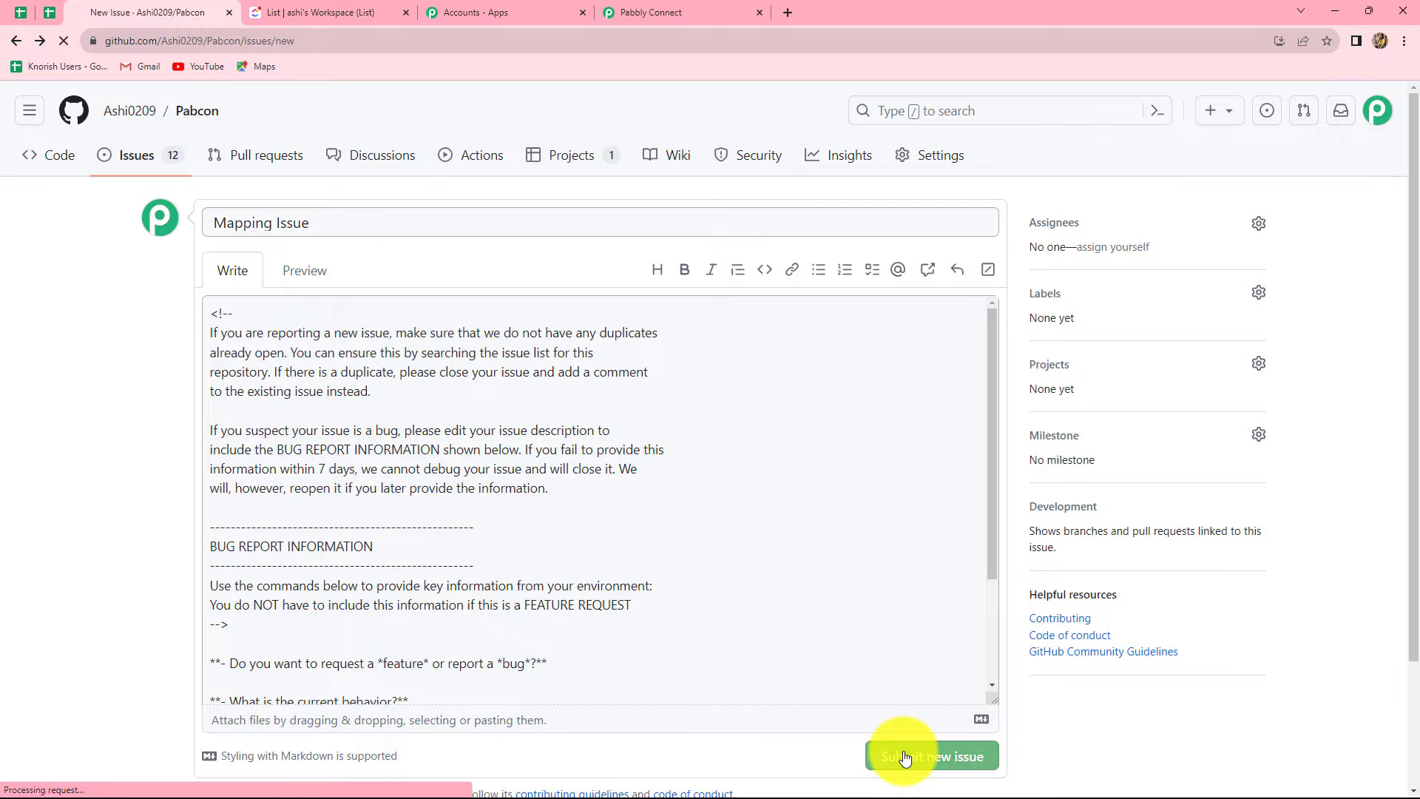
{"action": "scroll", "coordinate": [557, 611], "scroll_direction": "down", "scroll_amount": 2}
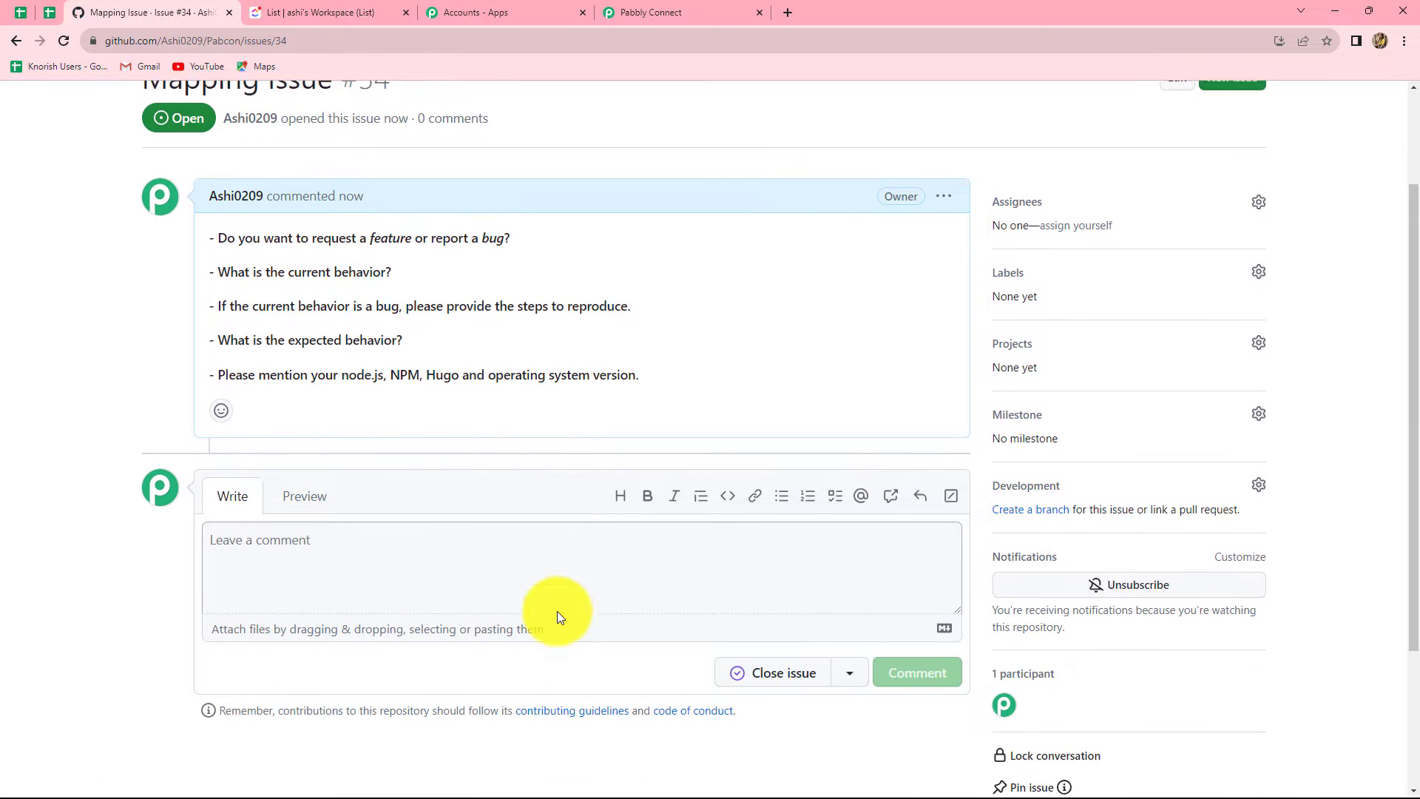
- Post the comment 'A new issue related to mapping' on GitHub's Mapping Issue #34
{"action": "left_click", "coordinate": [220, 536]}
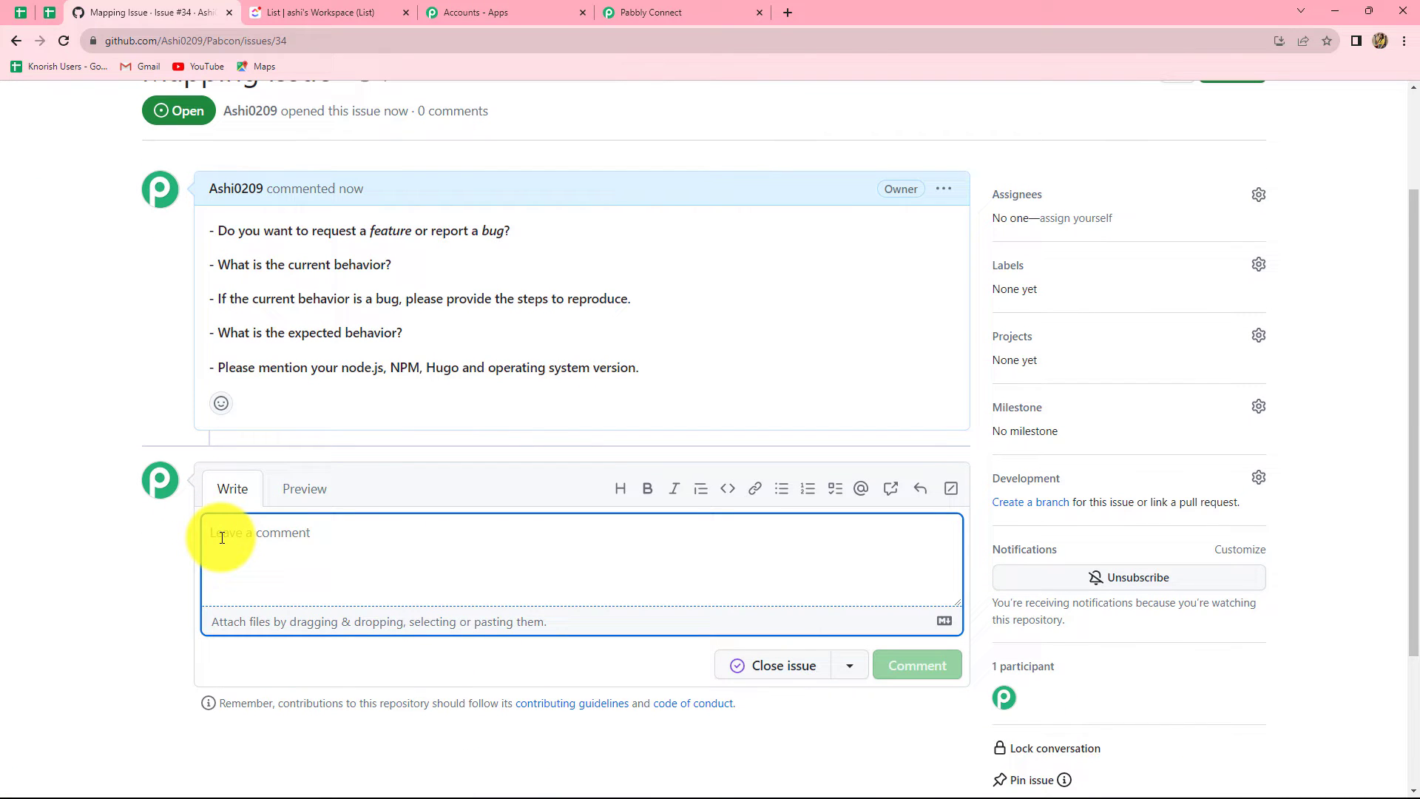
{"action": "type", "text": "A new issue related to mapping"}
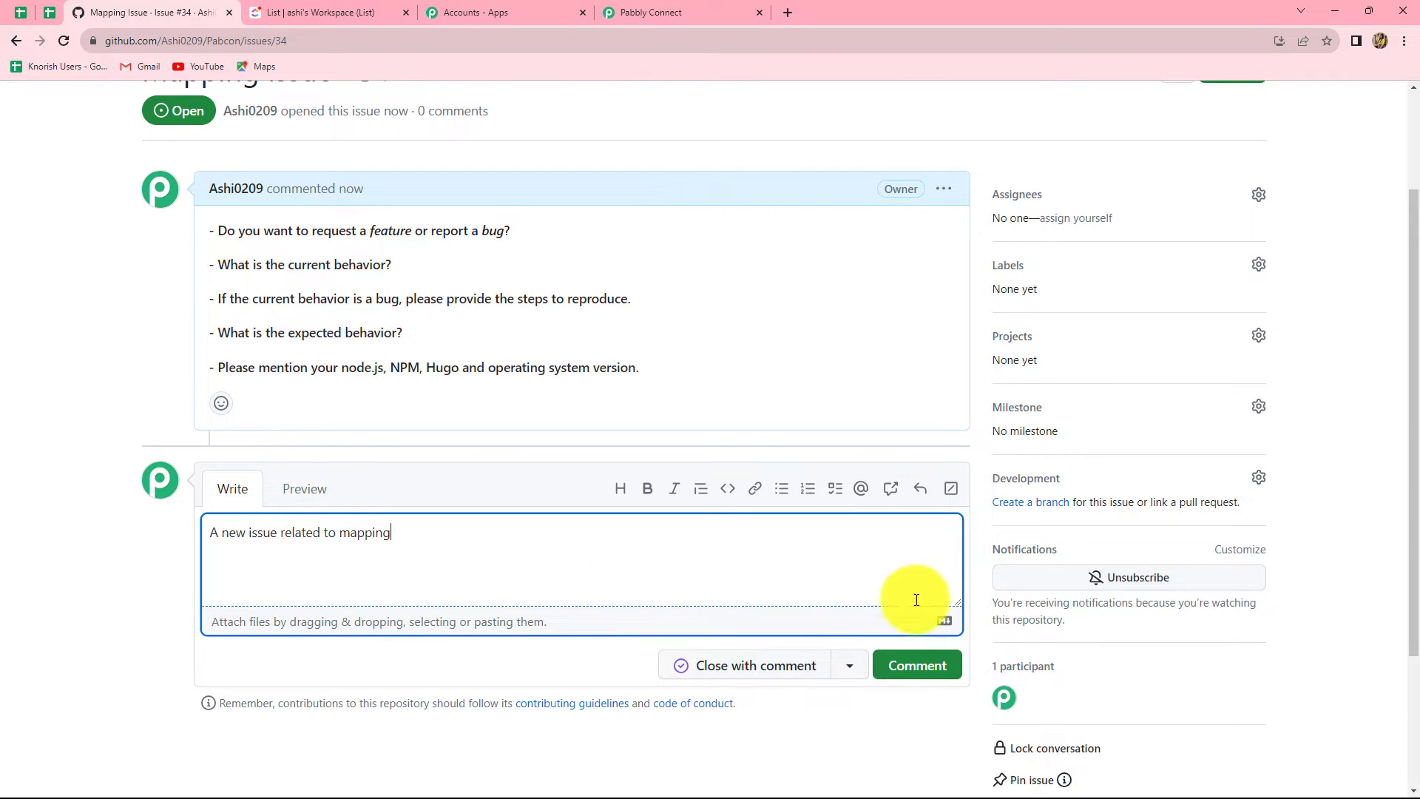
{"action": "left_click", "coordinate": [916, 669]}
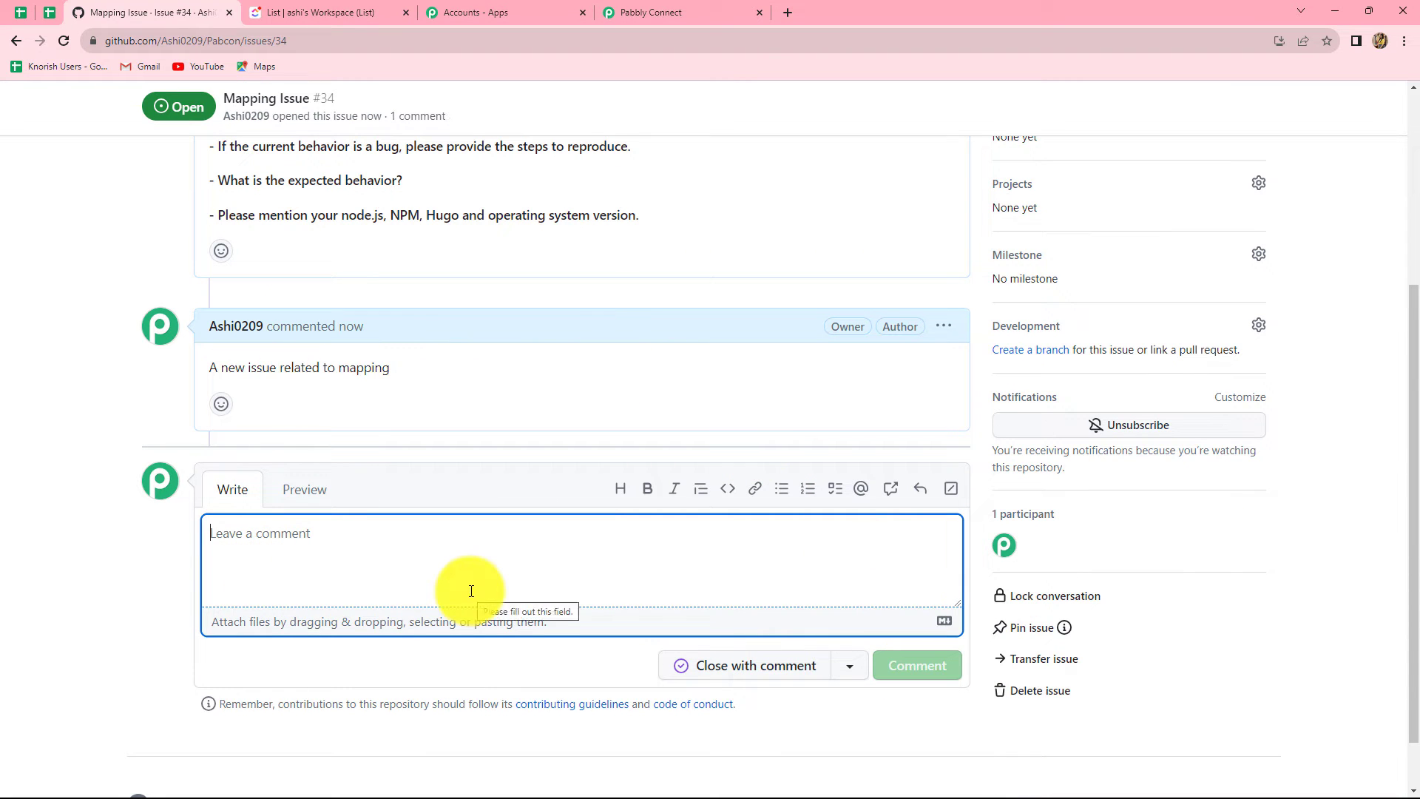
{"action": "scroll", "coordinate": [469, 590], "scroll_direction": "up", "scroll_amount": 5}
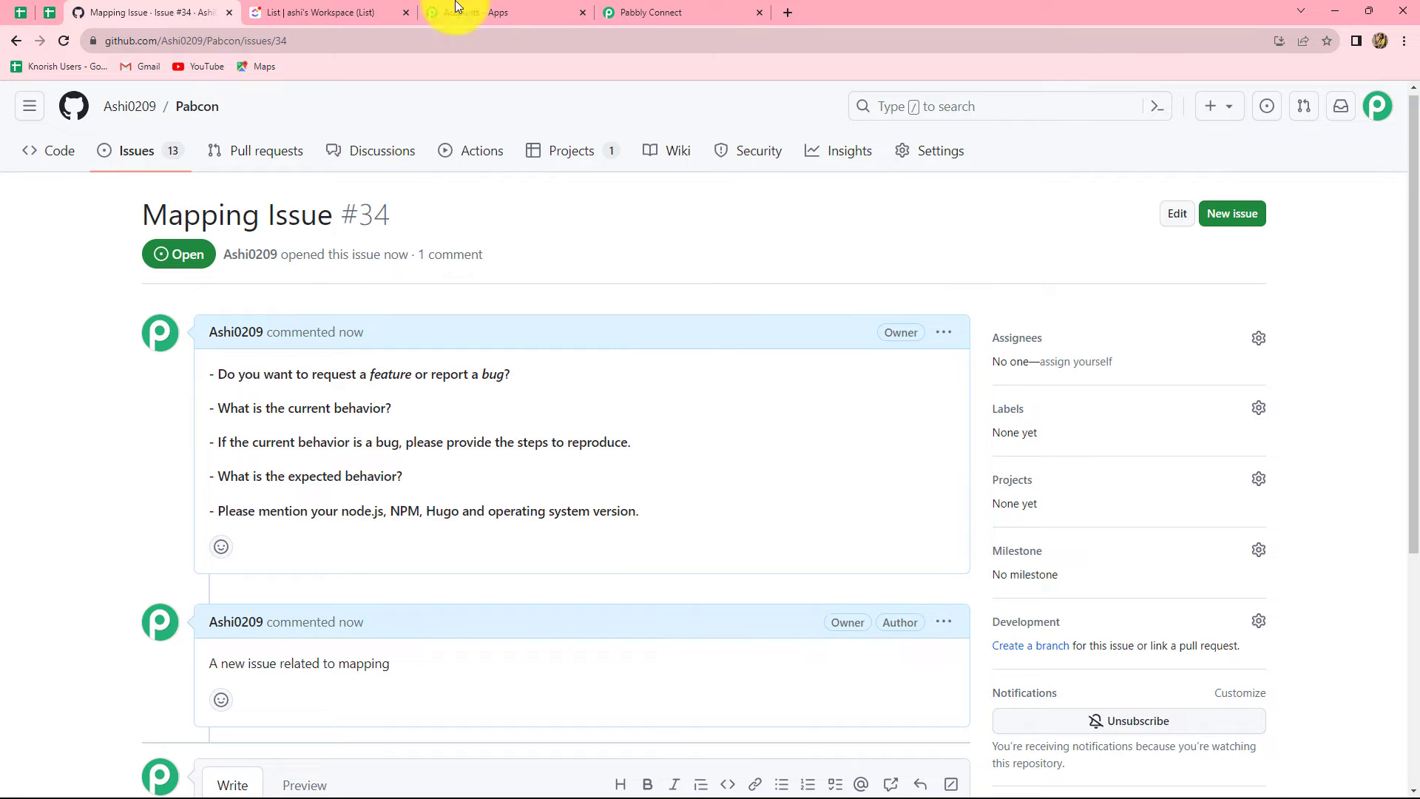
- Back in Pabbly Connect, review the captured GitHub response's repository and sender fields
{"action": "left_click", "coordinate": [677, 10]}
{"action": "scroll", "coordinate": [1280, 521], "scroll_direction": "down", "scroll_amount": 4}
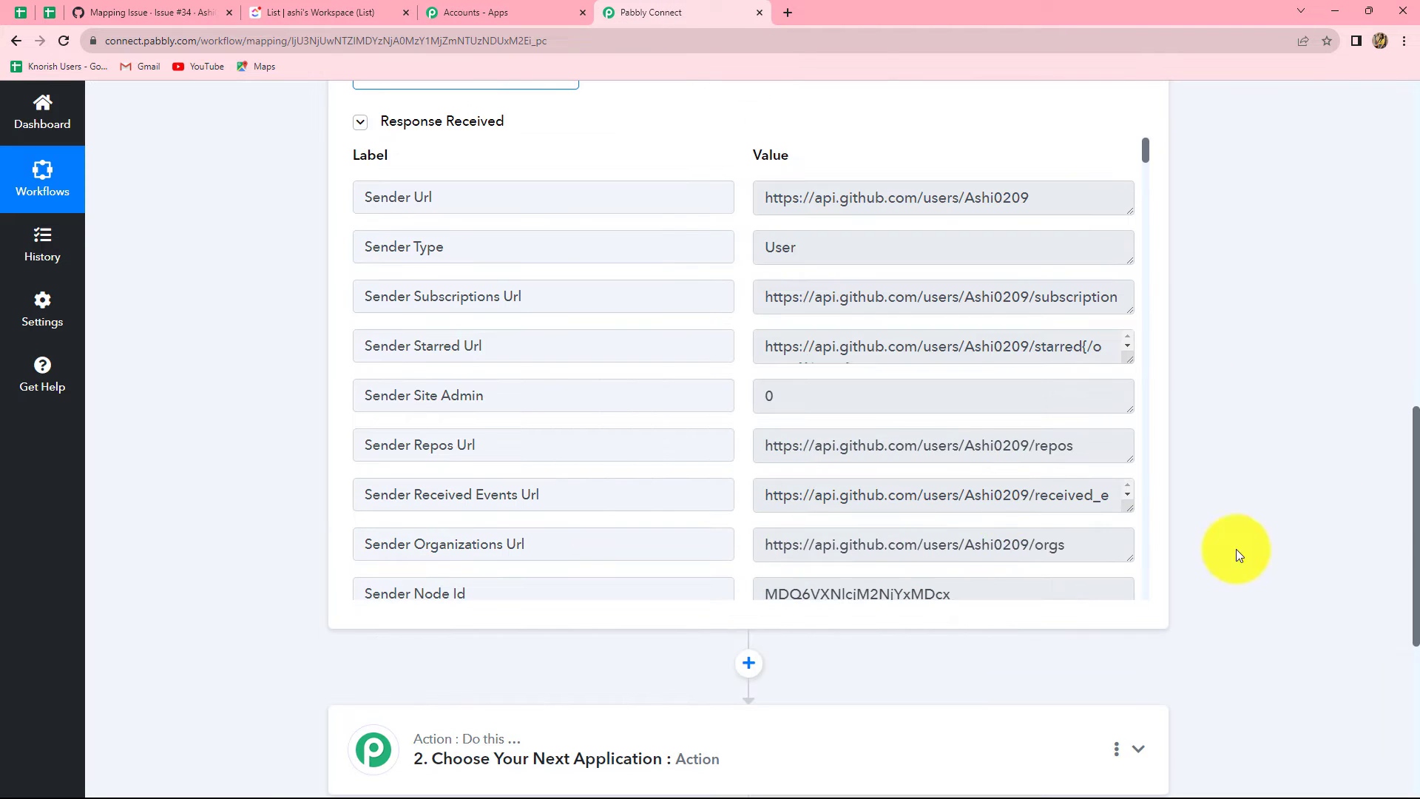
{"action": "scroll", "coordinate": [862, 395], "scroll_direction": "down", "scroll_amount": 7}
{"action": "scroll", "coordinate": [866, 397], "scroll_direction": "down", "scroll_amount": 15}
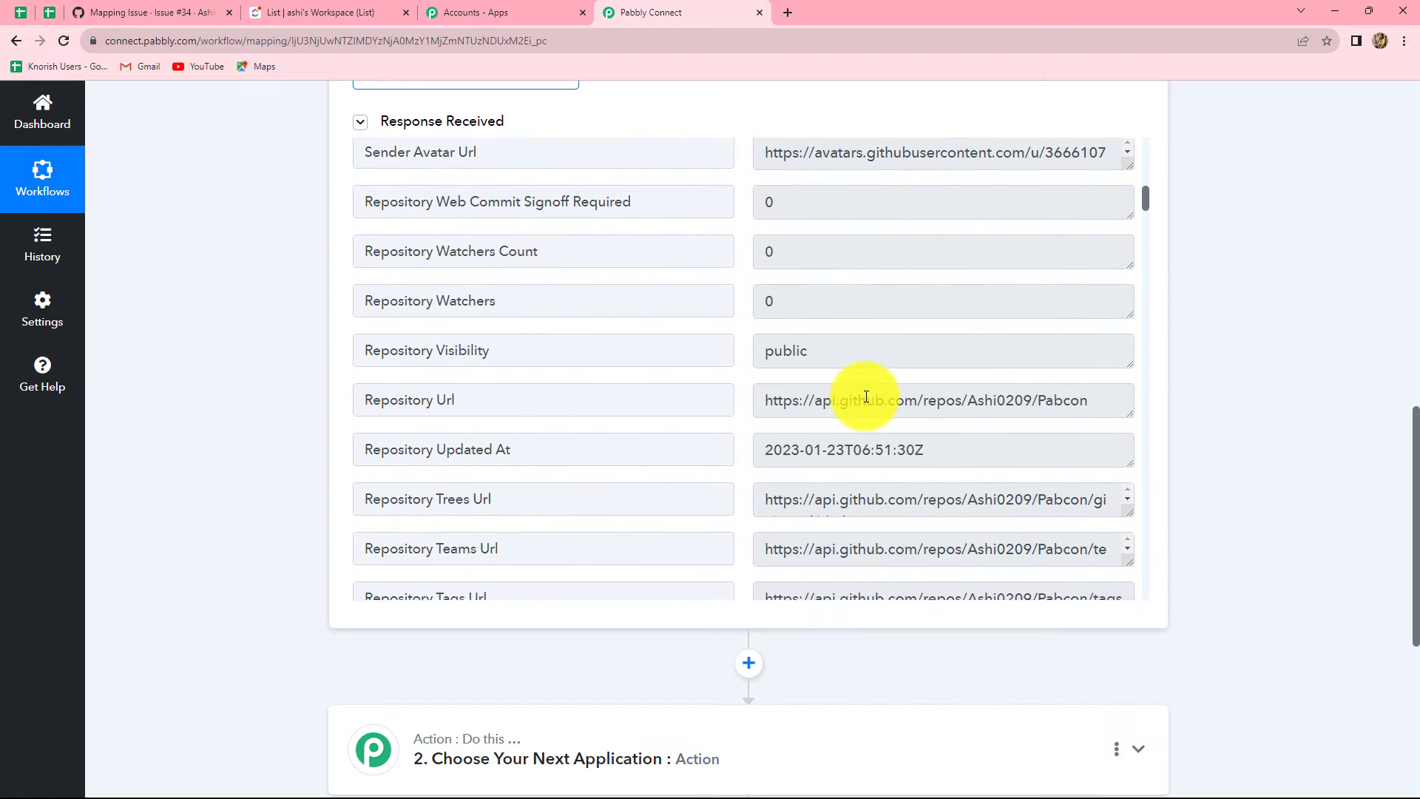
{"action": "scroll", "coordinate": [869, 441], "scroll_direction": "up", "scroll_amount": 12}
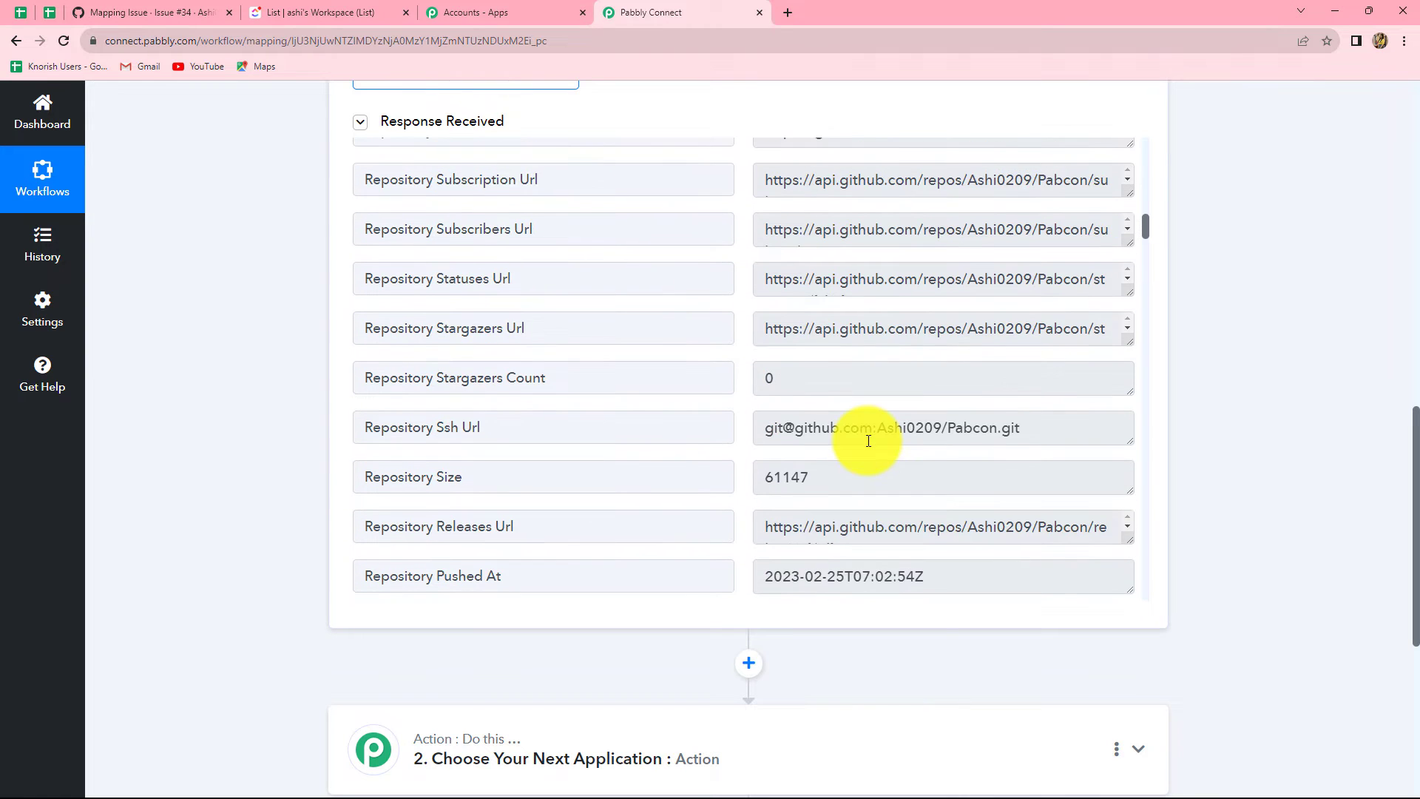
{"action": "scroll", "coordinate": [868, 441], "scroll_direction": "up", "scroll_amount": 8}
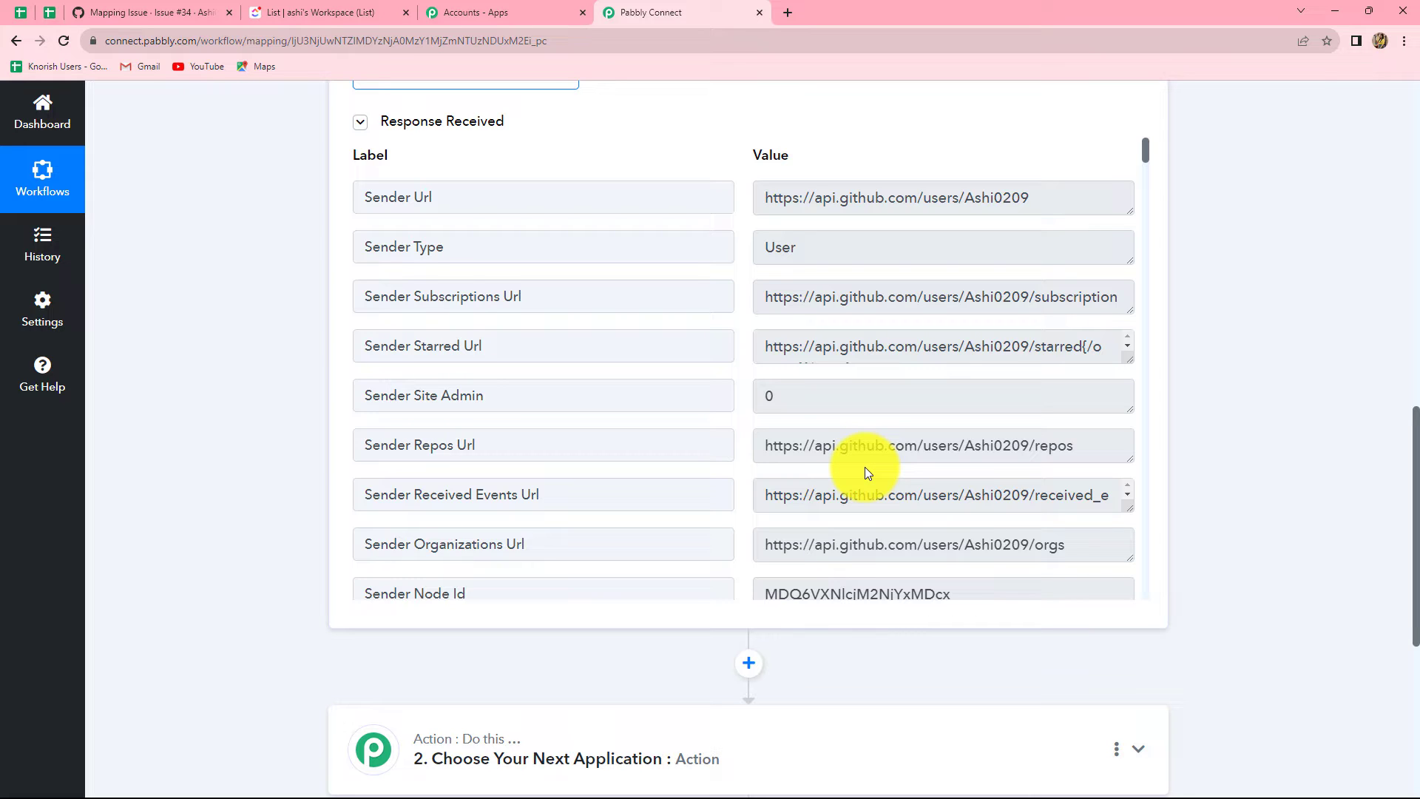
{"action": "scroll", "coordinate": [1329, 512], "scroll_direction": "down", "scroll_amount": 5}
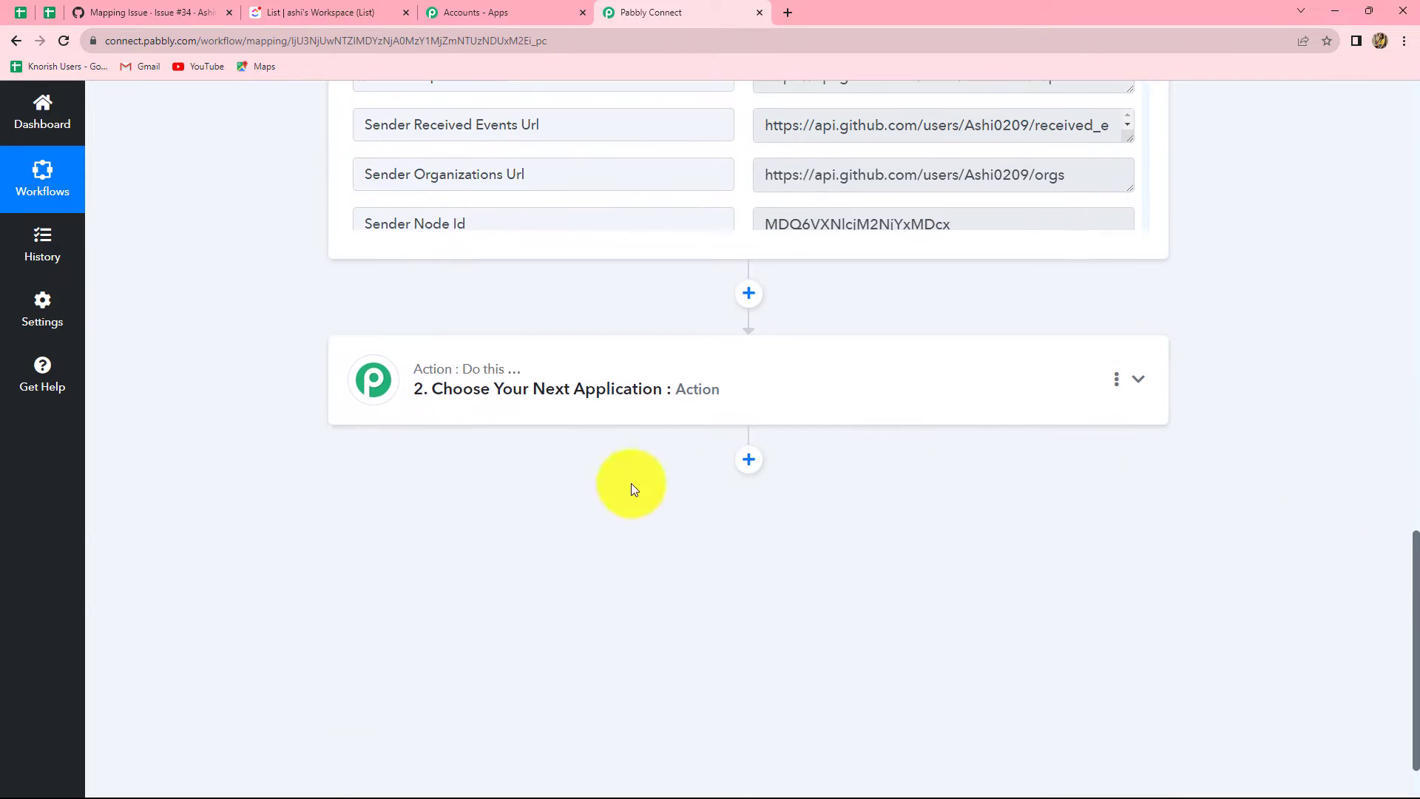
- Set the action step to ClickUp with the Create Task event and begin connecting an account
{"action": "left_click", "coordinate": [609, 407]}
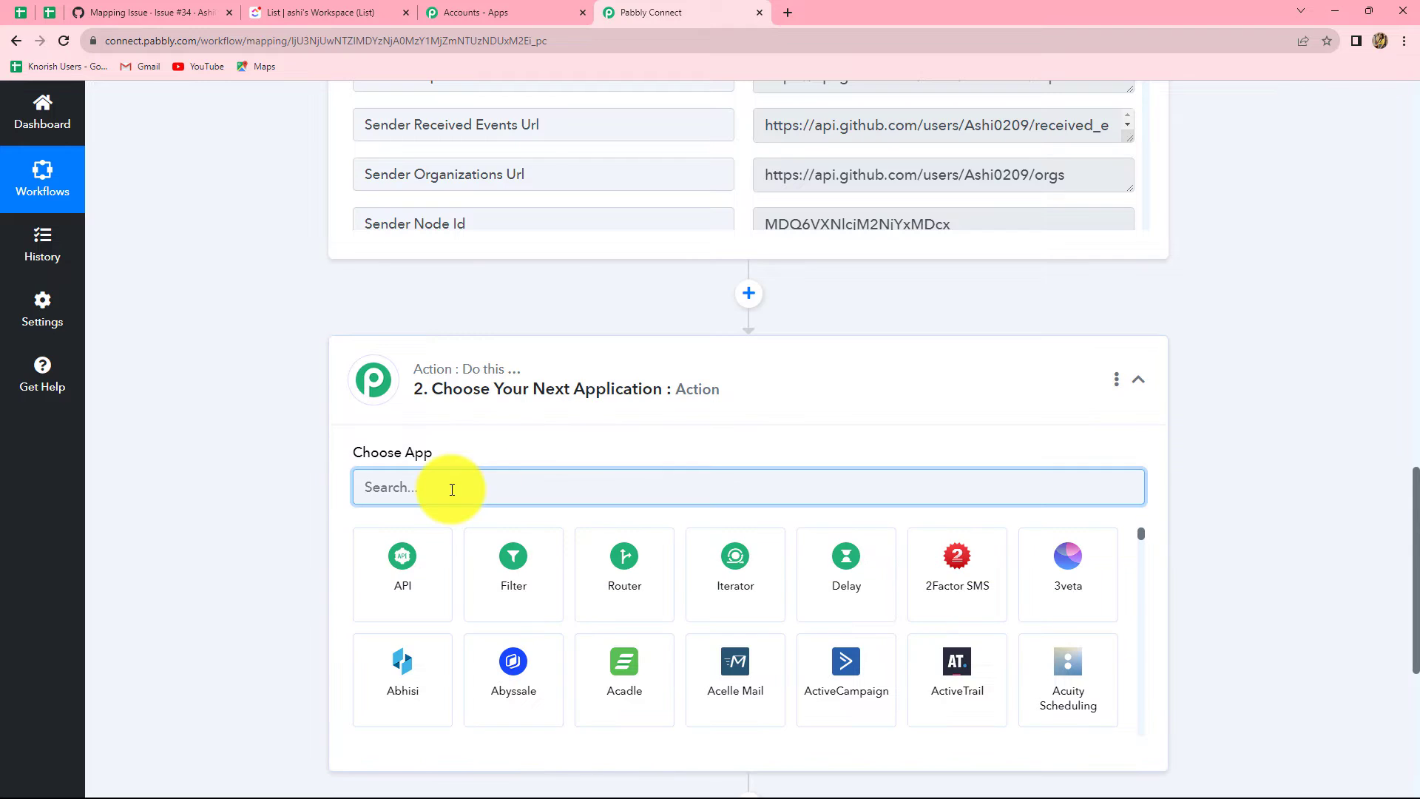
{"action": "type", "text": "Click"}
{"action": "left_click", "coordinate": [662, 581]}
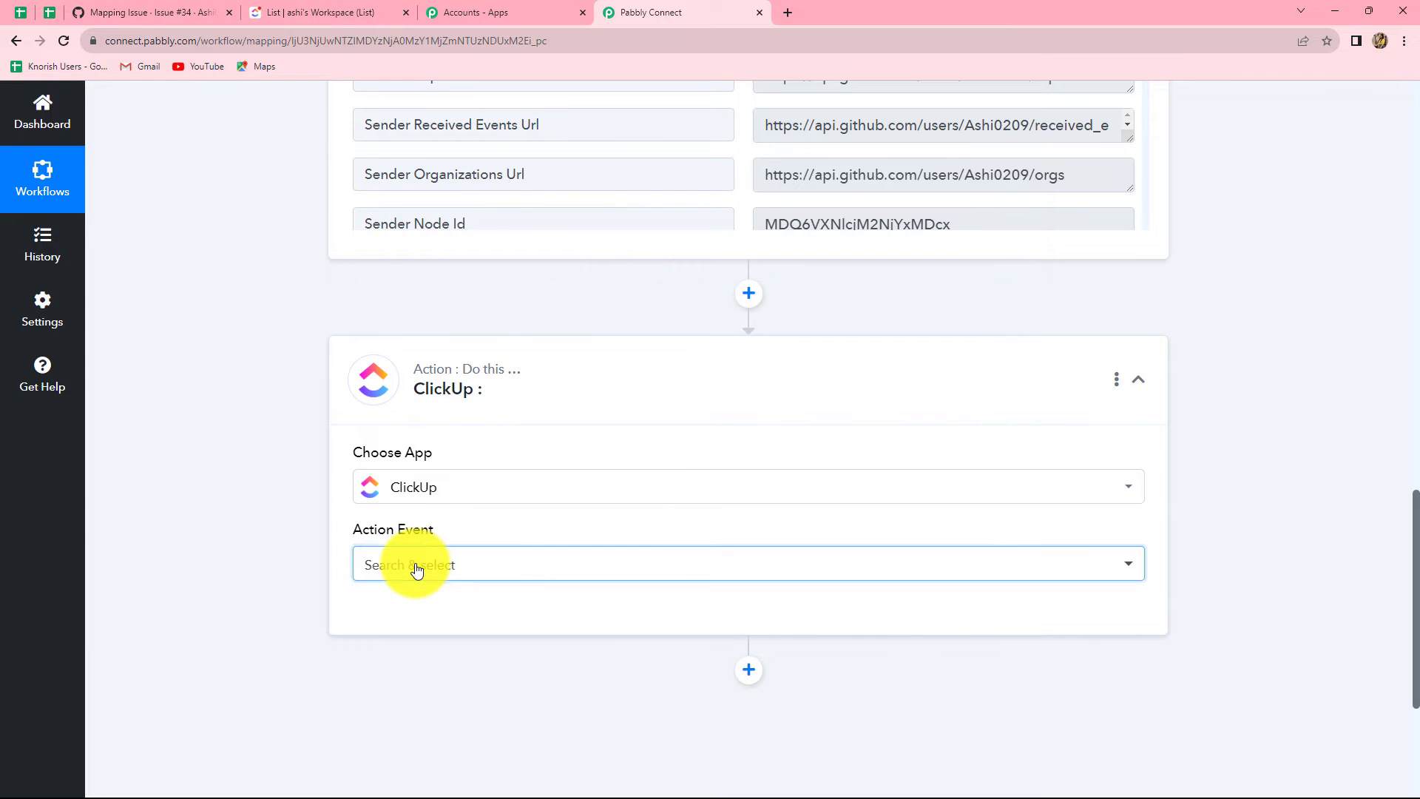
{"action": "left_click", "coordinate": [414, 568]}
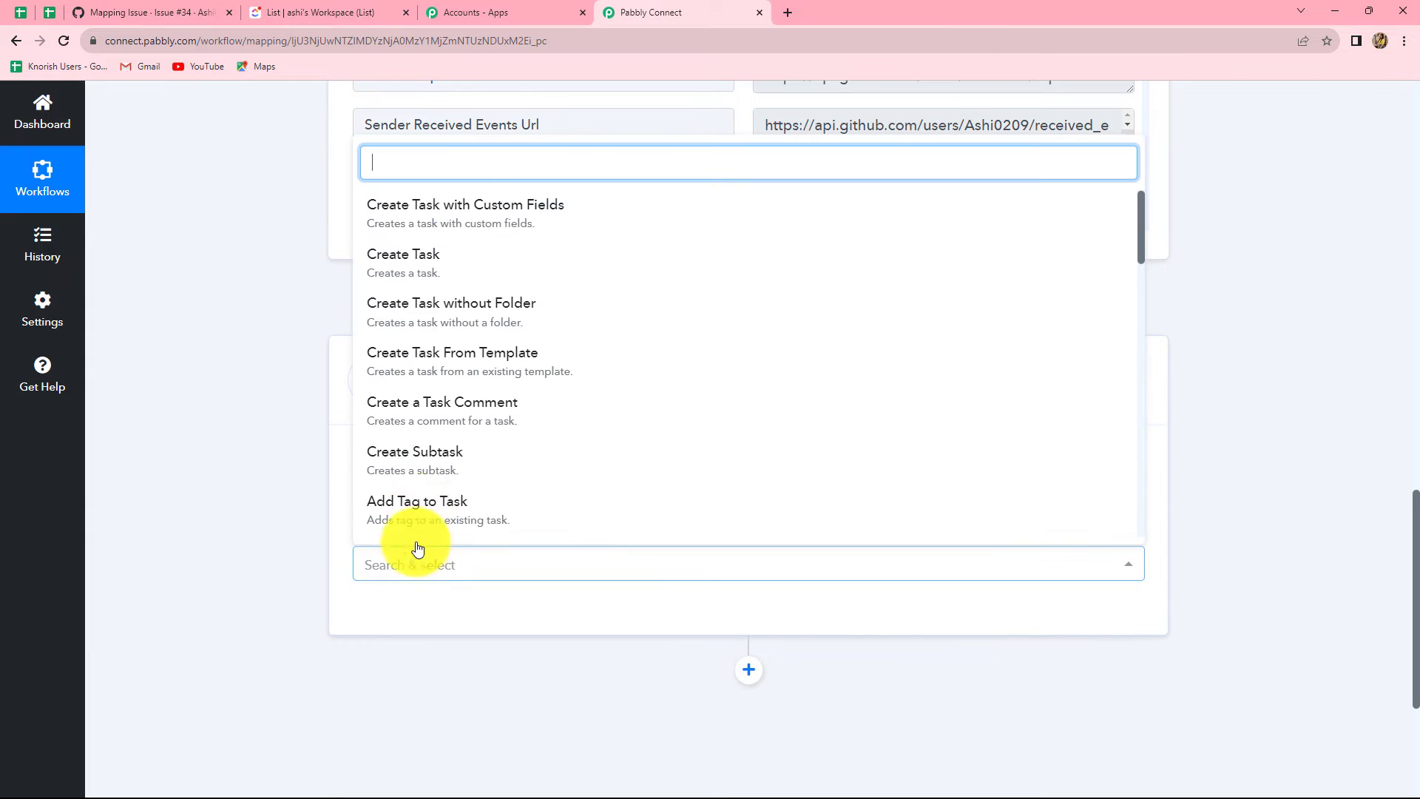
{"action": "left_click", "coordinate": [398, 276]}
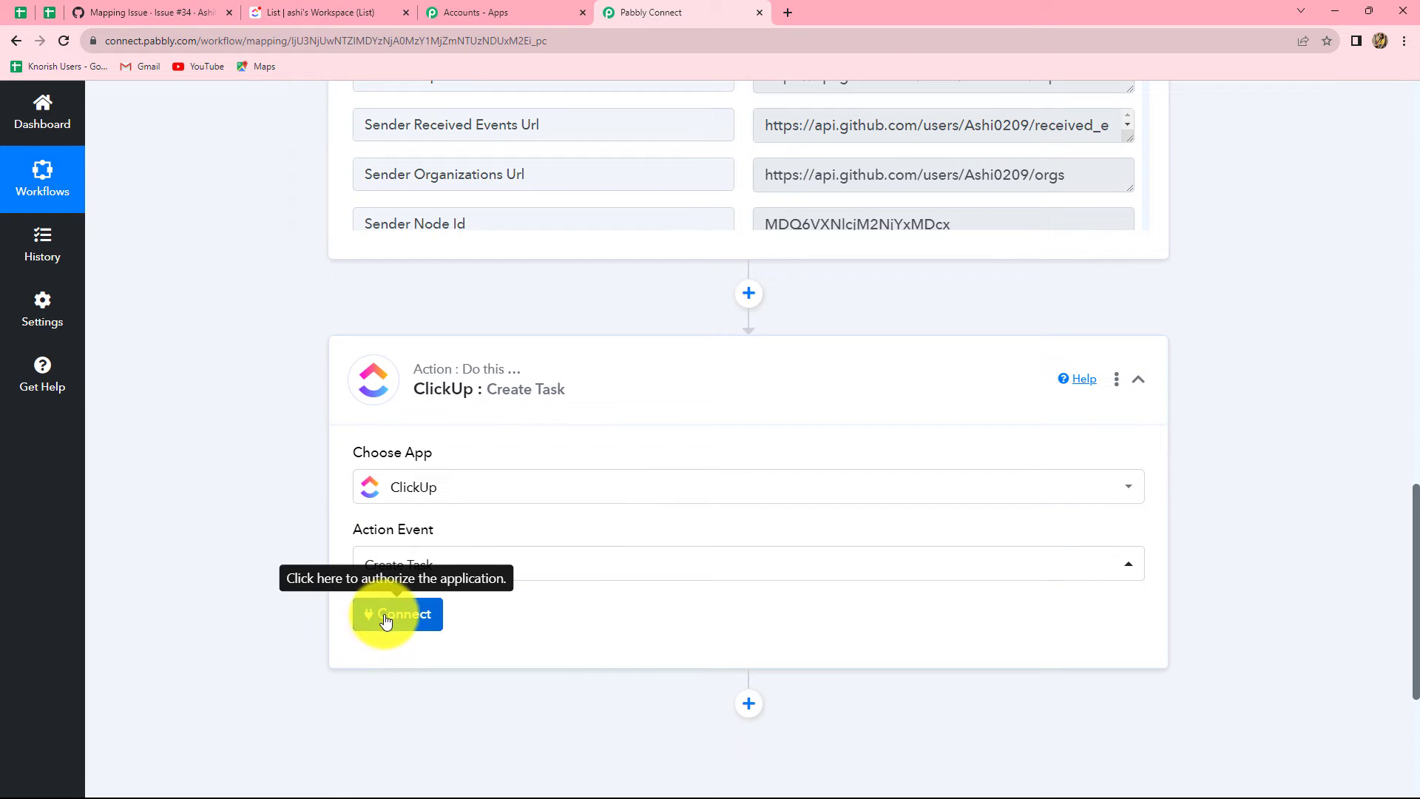
{"action": "left_click", "coordinate": [386, 619]}
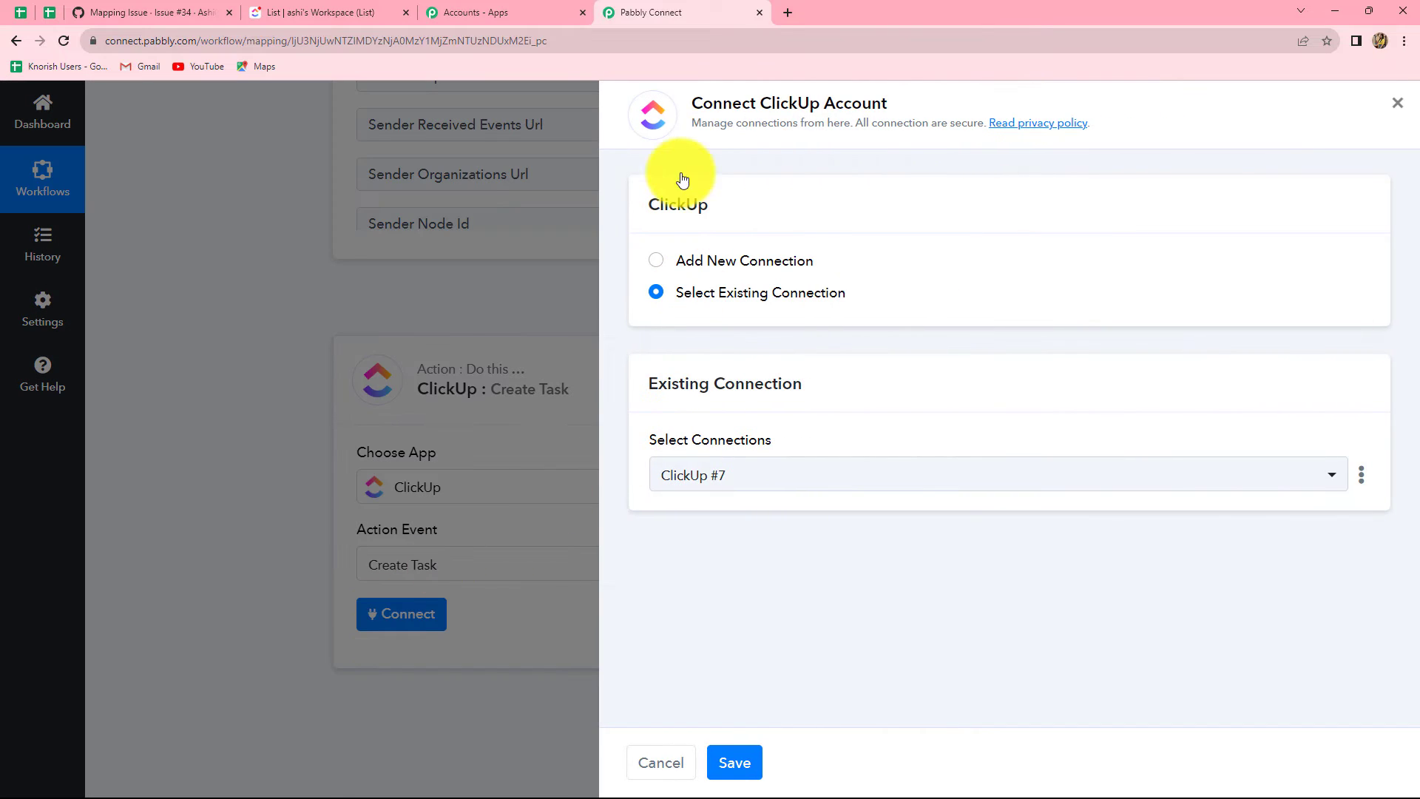
- Choose Add New Connection in the Connect ClickUp Account panel
{"action": "left_click", "coordinate": [657, 261]}
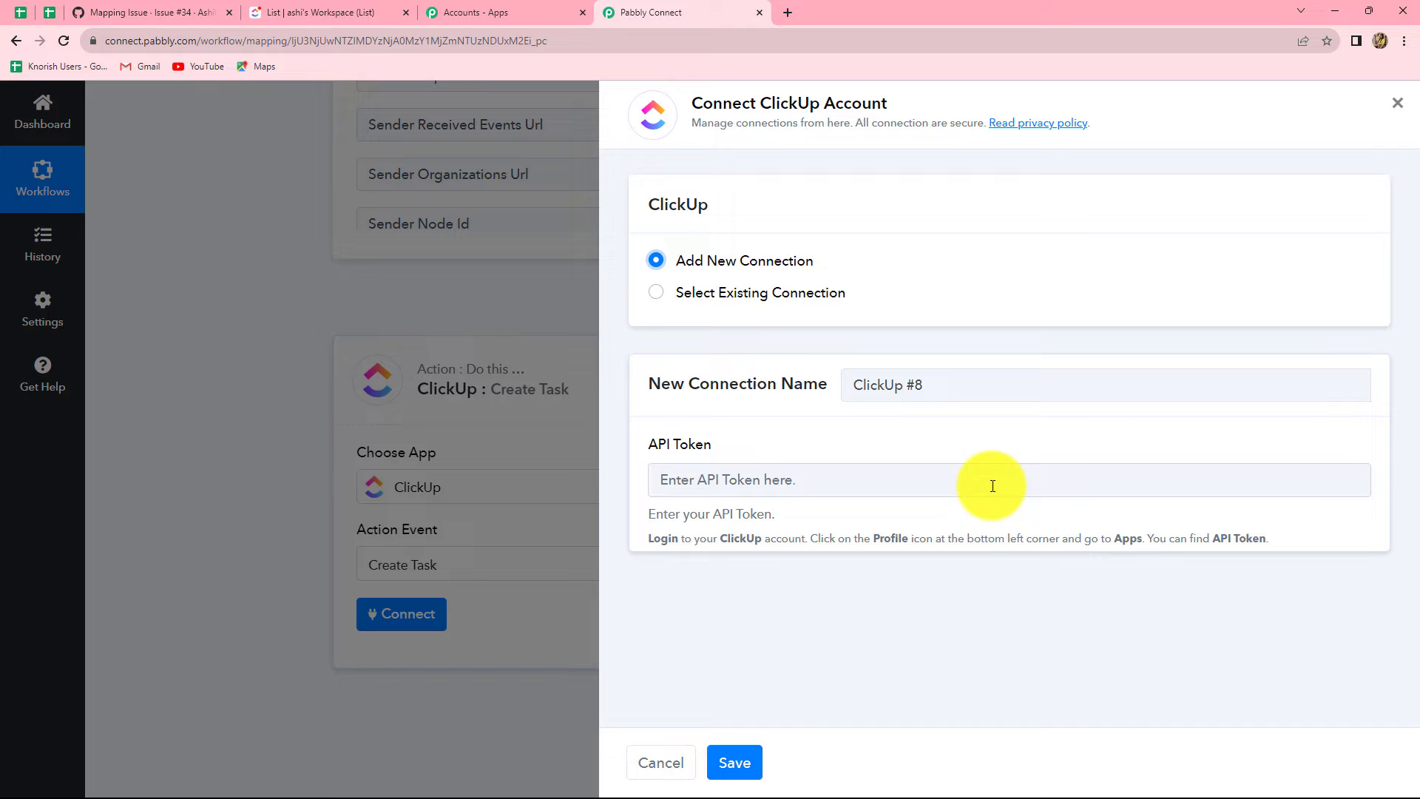
- Copy the API token from ClickUp's App Settings and return to Pabbly's API Token field
{"action": "left_click", "coordinate": [346, 11]}
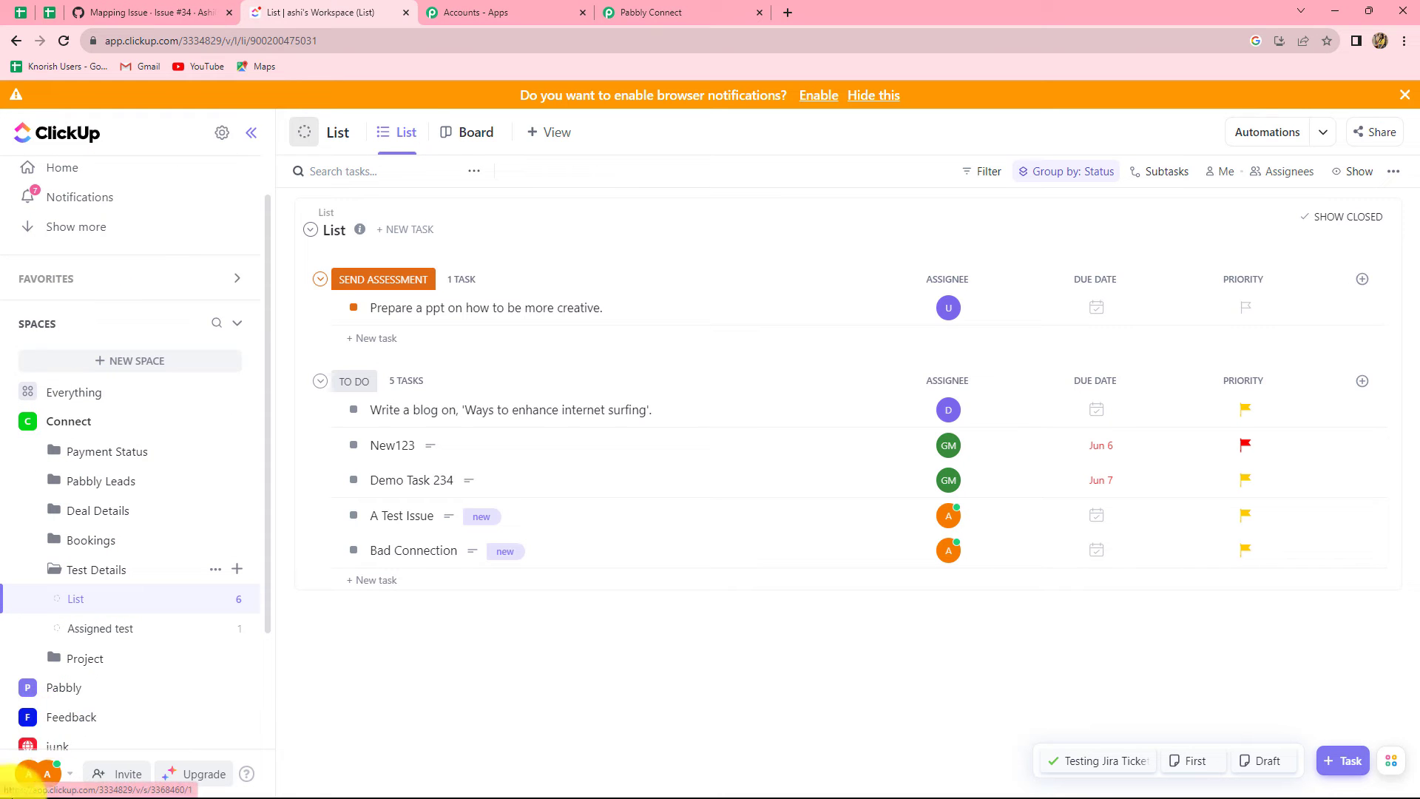
{"action": "left_click", "coordinate": [34, 773]}
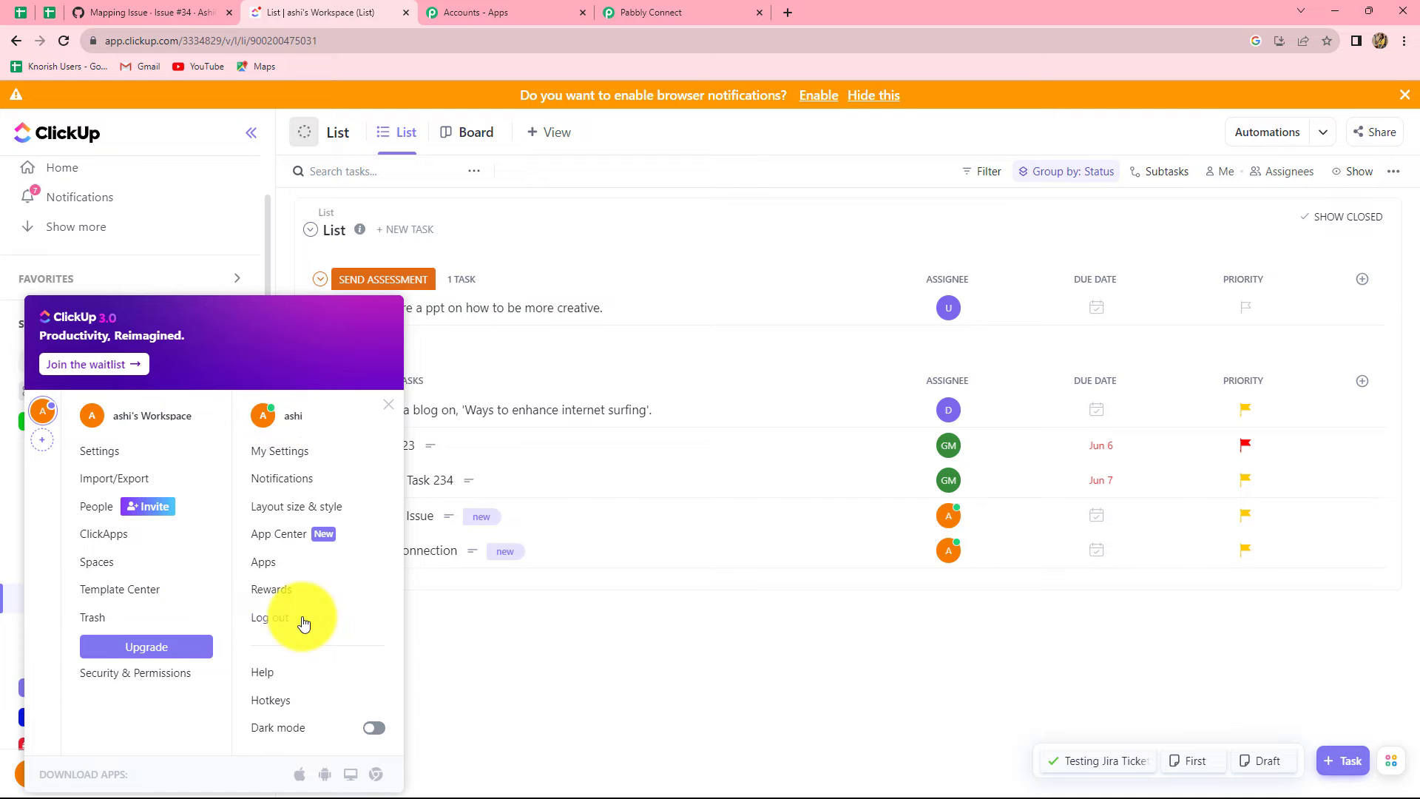
{"action": "left_click", "coordinate": [267, 569]}
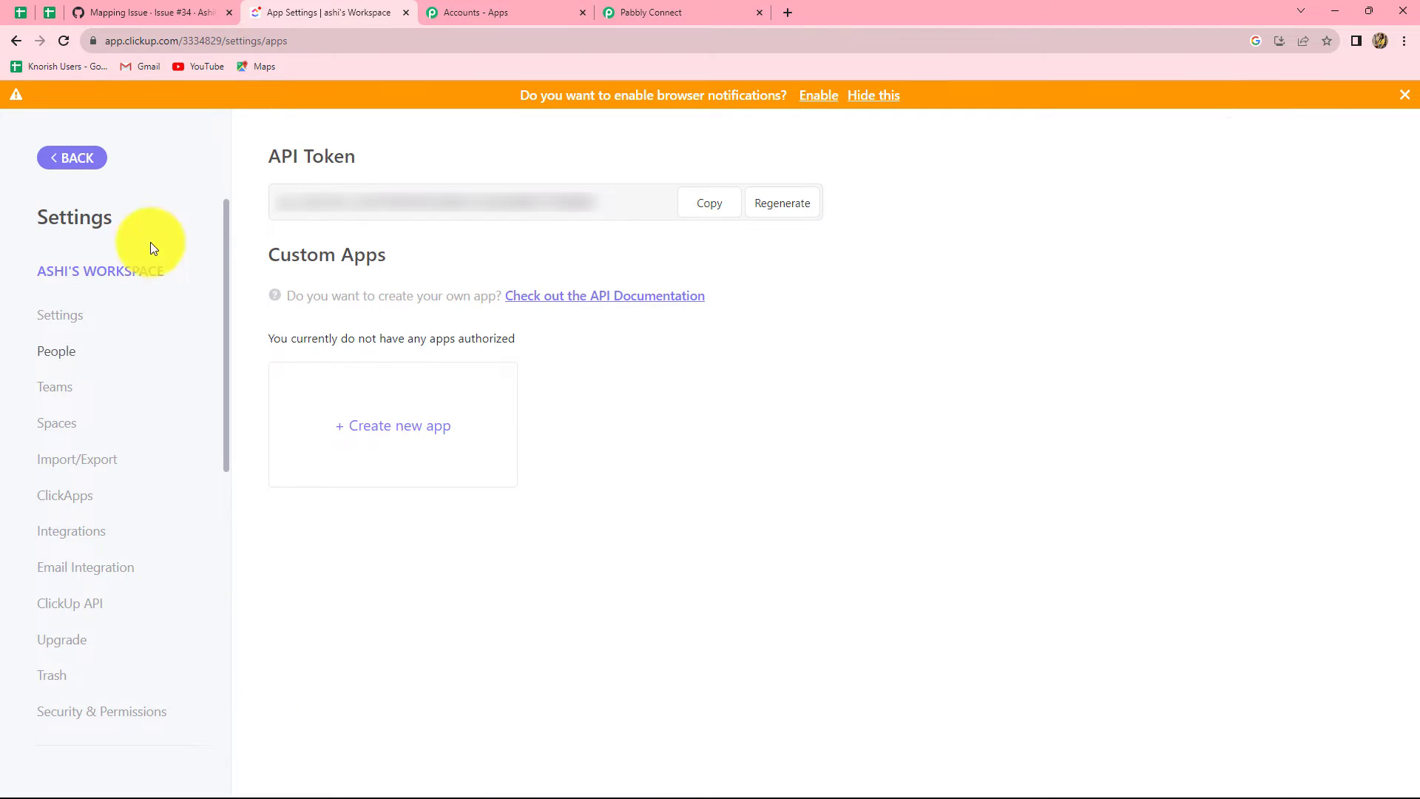
{"action": "left_click", "coordinate": [722, 210]}
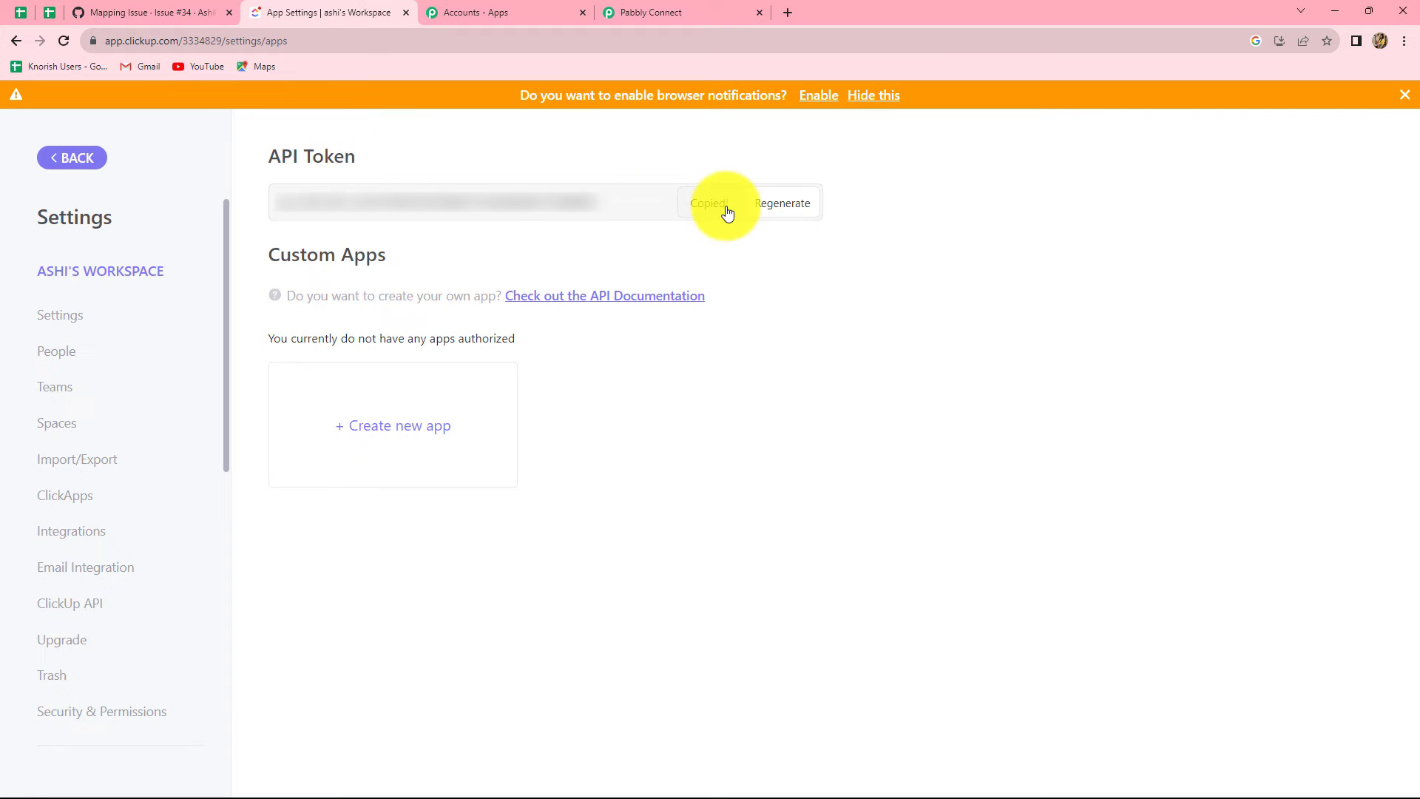
{"action": "left_click", "coordinate": [688, 7]}
{"action": "left_click", "coordinate": [771, 482]}
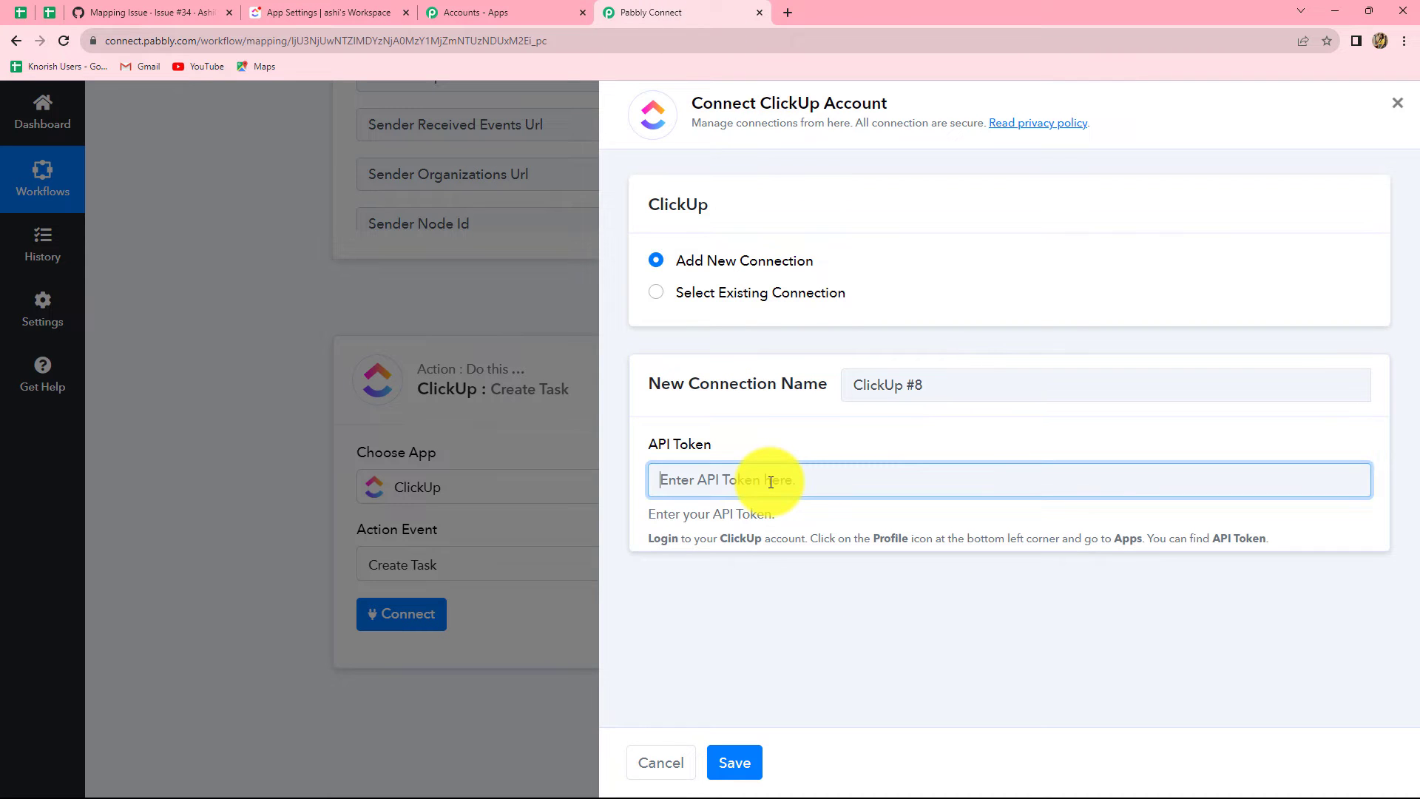
- Paste the ClickUp API token and save the ClickUp #8 connection
{"action": "key", "text": "ctrl+v"}
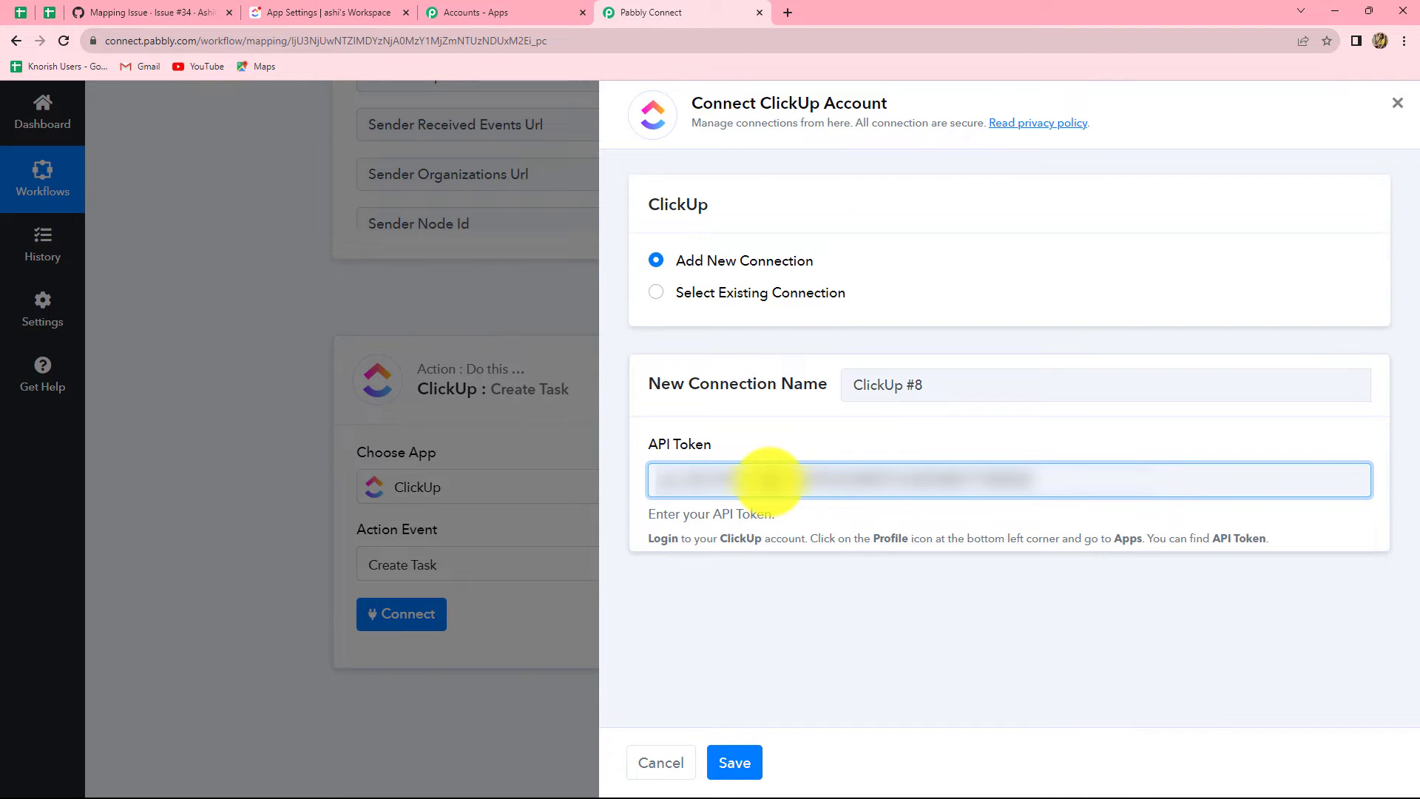
{"action": "left_click", "coordinate": [733, 762]}
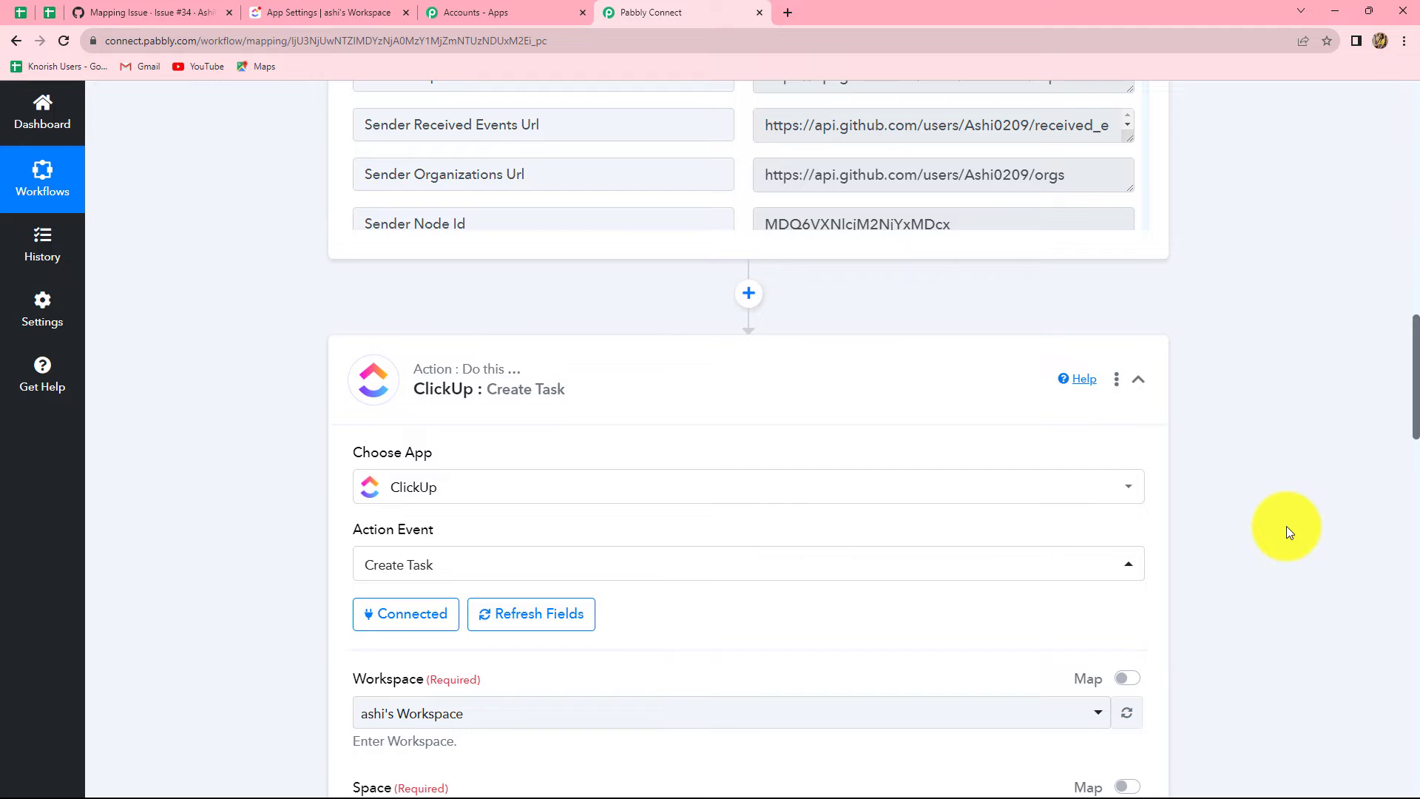
- Keep the account's own workspace as the task's Workspace, then look at ClickUp
{"action": "scroll", "coordinate": [1286, 526], "scroll_direction": "down", "scroll_amount": 3}
{"action": "scroll", "coordinate": [1285, 526], "scroll_direction": "down", "scroll_amount": 10}
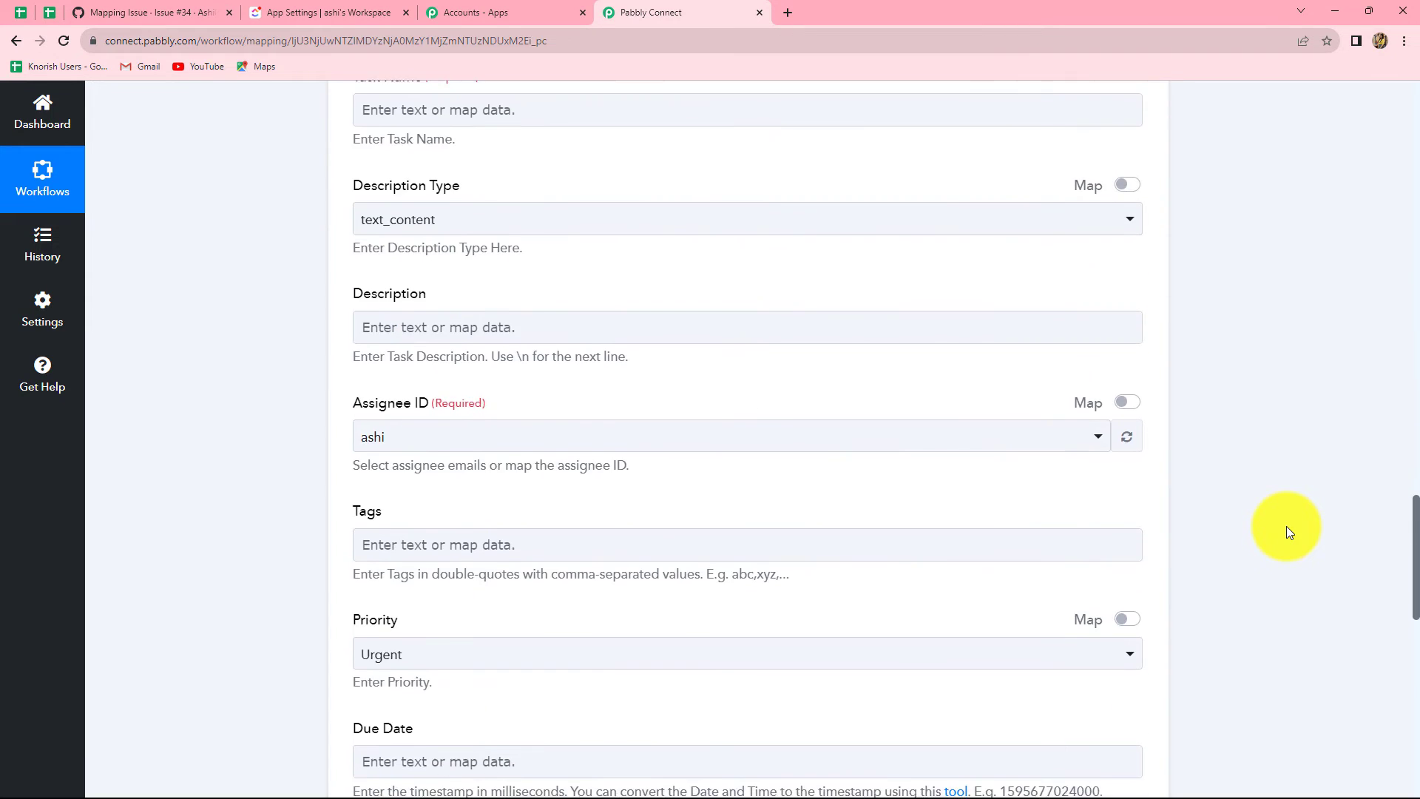
{"action": "scroll", "coordinate": [1285, 526], "scroll_direction": "up", "scroll_amount": 8}
{"action": "scroll", "coordinate": [1286, 526], "scroll_direction": "up", "scroll_amount": 7}
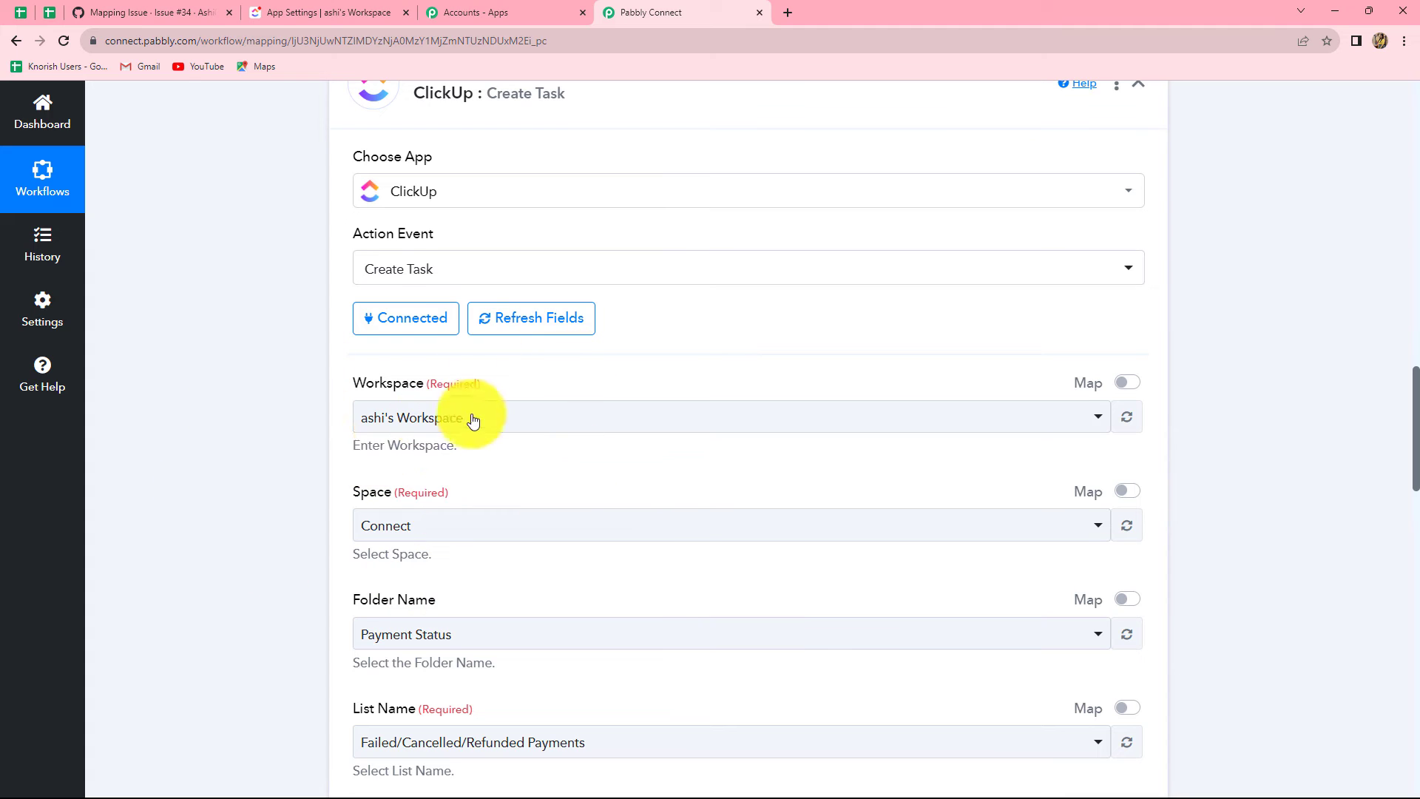
{"action": "left_click", "coordinate": [498, 419]}
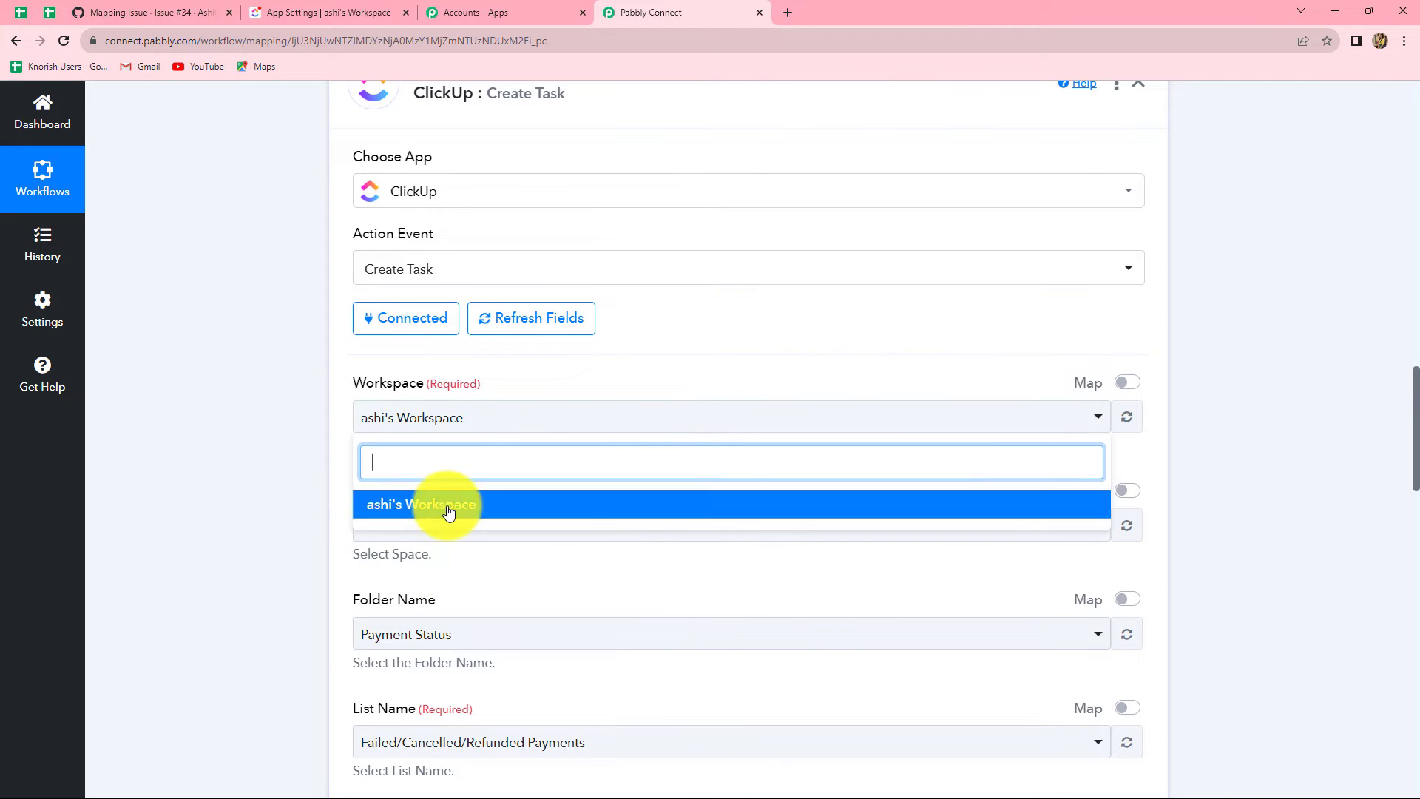
{"action": "left_click", "coordinate": [433, 506]}
{"action": "left_click", "coordinate": [228, 478]}
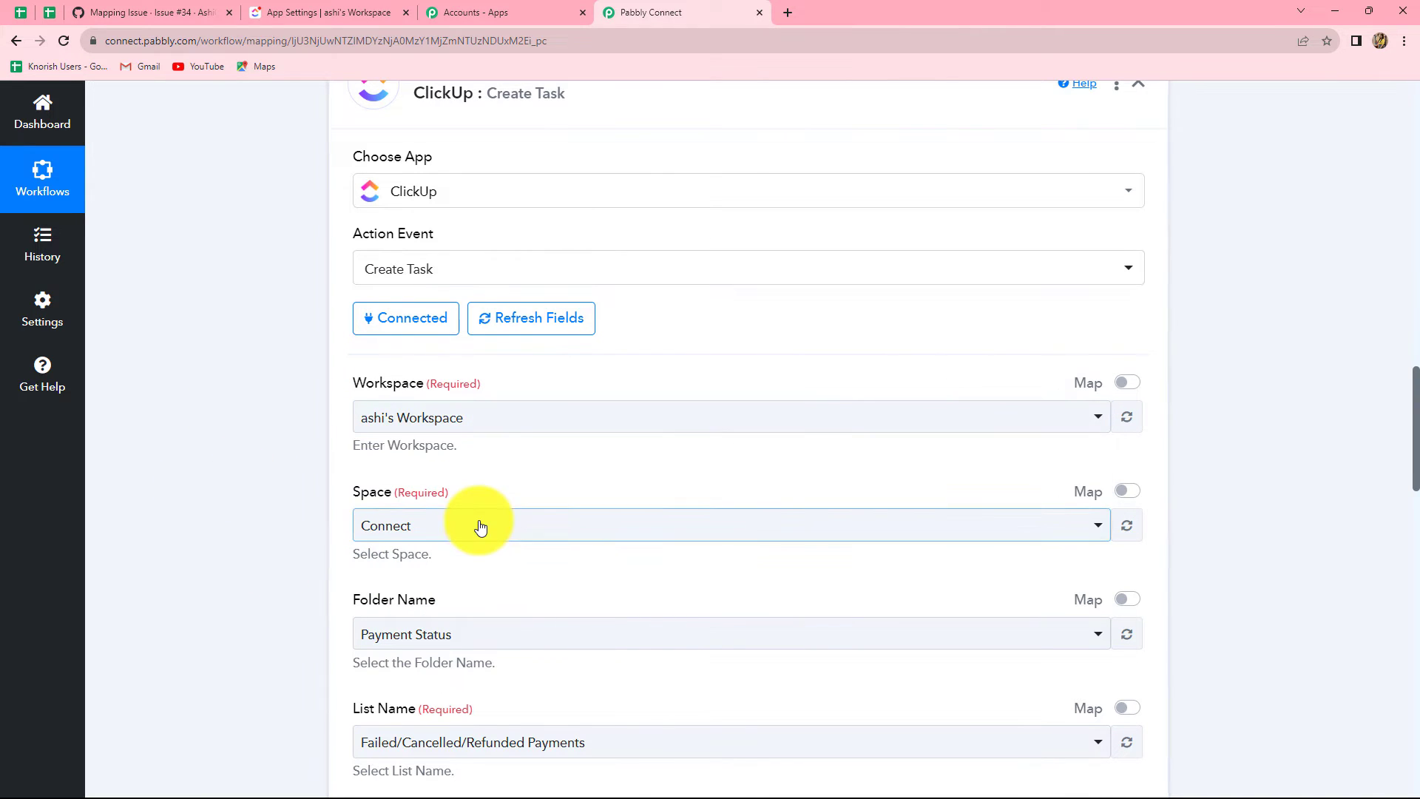
{"action": "scroll", "coordinate": [476, 523], "scroll_direction": "down", "scroll_amount": 2}
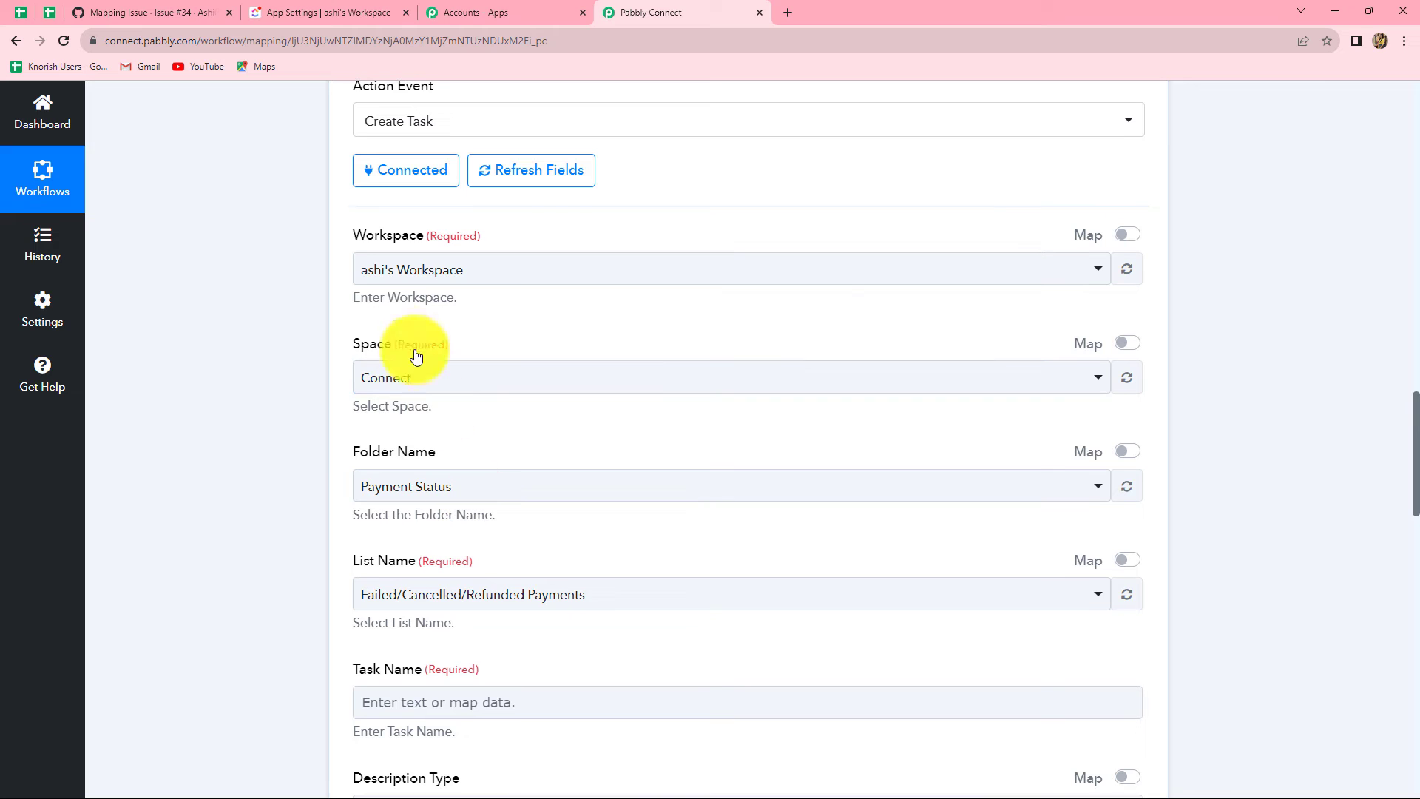
{"action": "left_click", "coordinate": [316, 11]}
- Check the Connect space's folders in ClickUp, then return to the Pabbly task form
{"action": "left_click", "coordinate": [64, 158]}
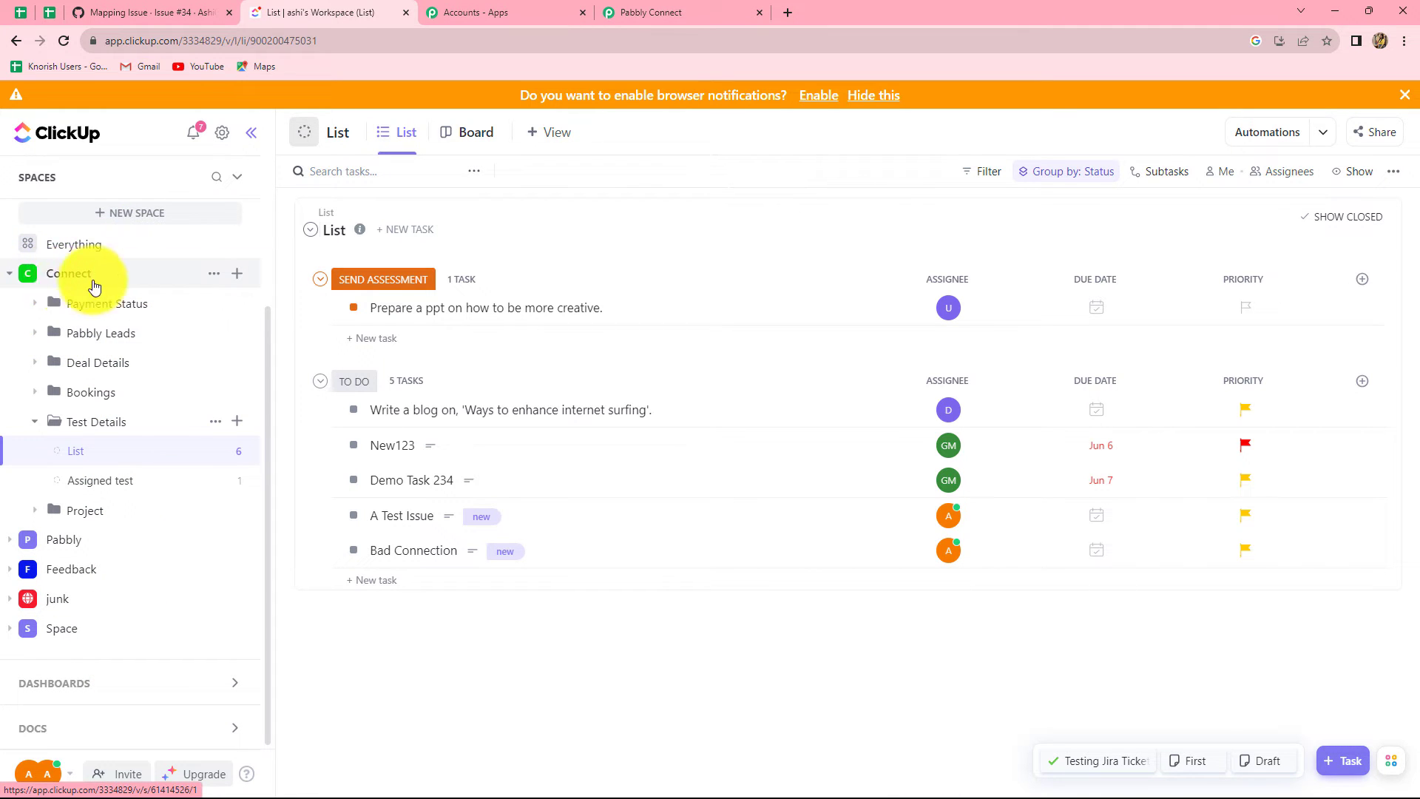
{"action": "left_click", "coordinate": [651, 12]}
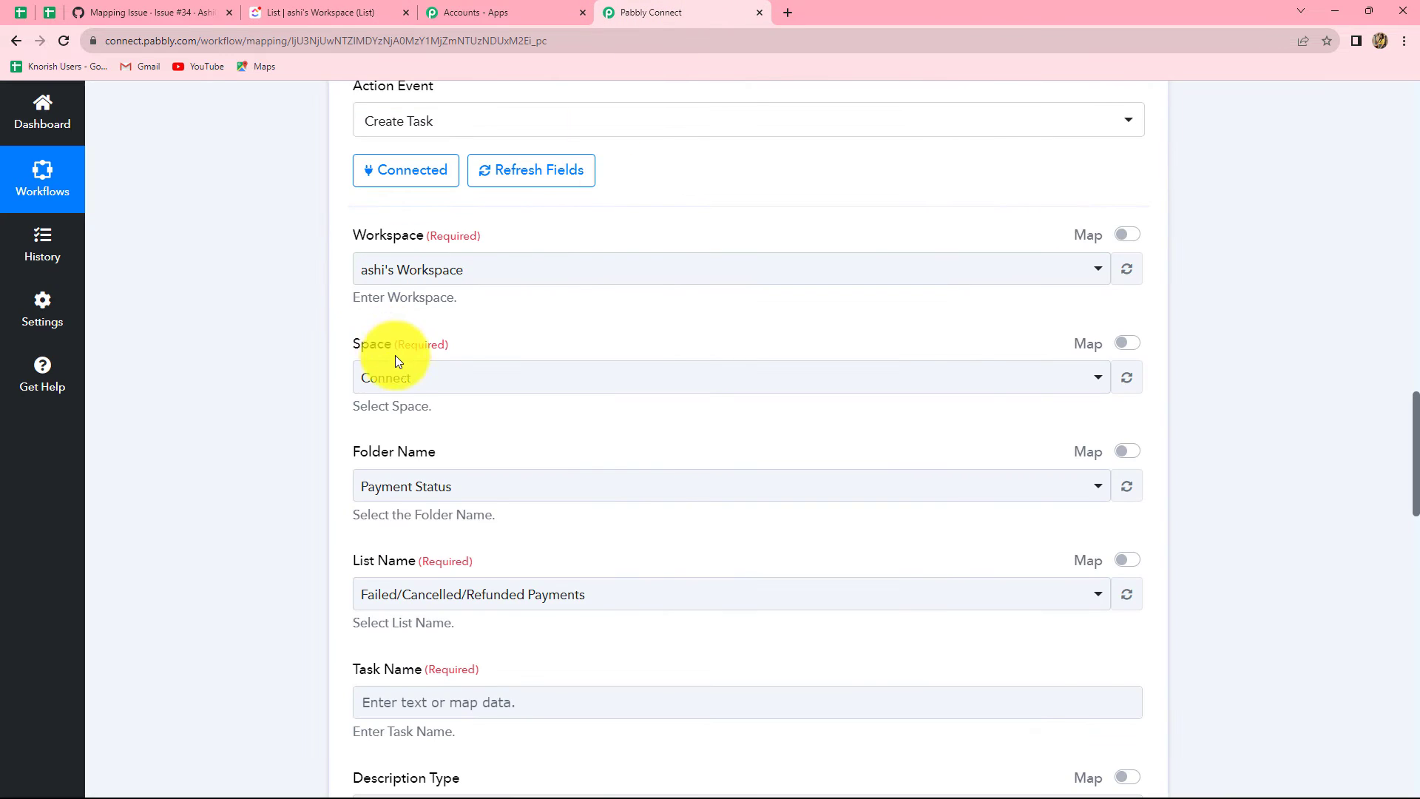
- Set the task's Space to Connect, checking folder names in ClickUp
{"action": "left_click", "coordinate": [407, 381]}
{"action": "left_click", "coordinate": [375, 462]}
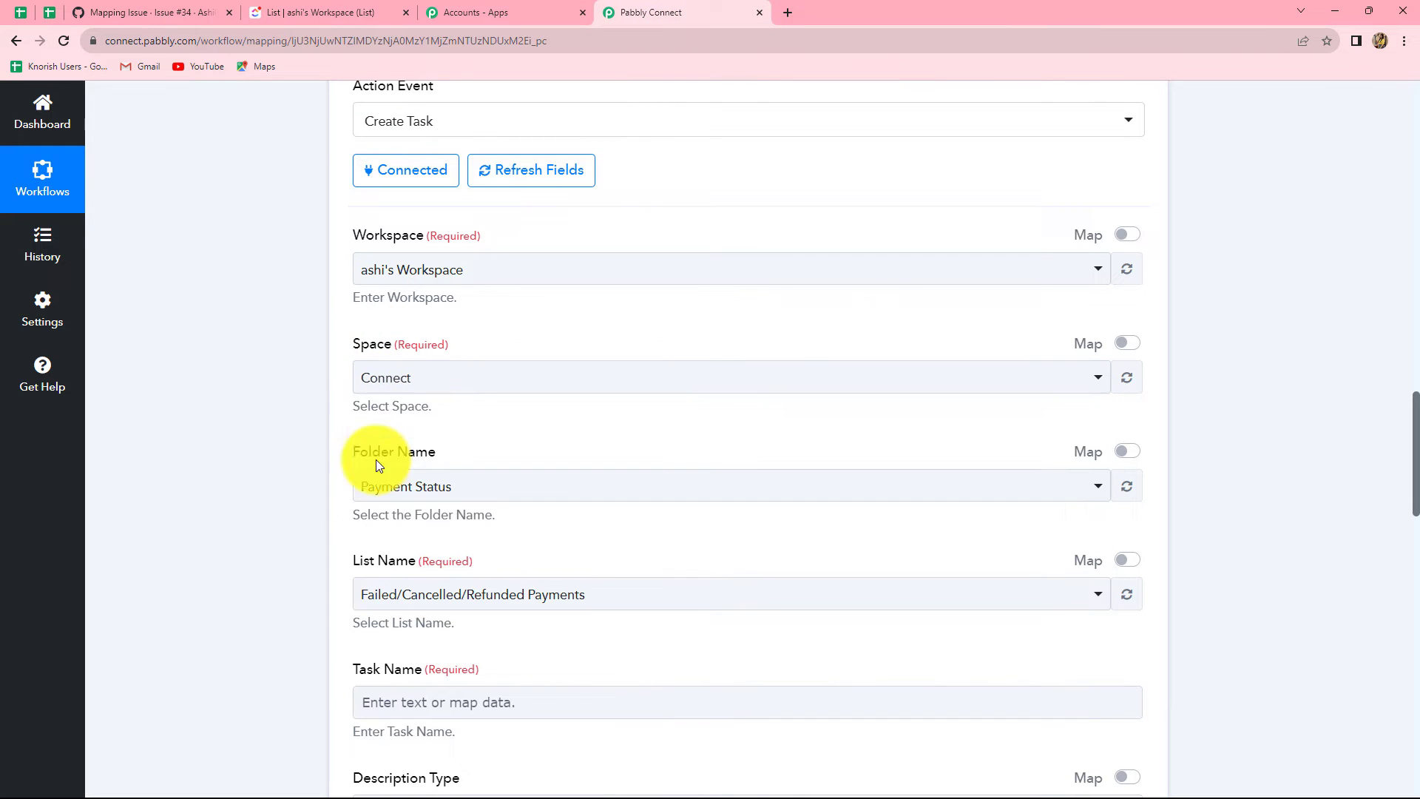
{"action": "scroll", "coordinate": [419, 420], "scroll_direction": "down", "scroll_amount": 3}
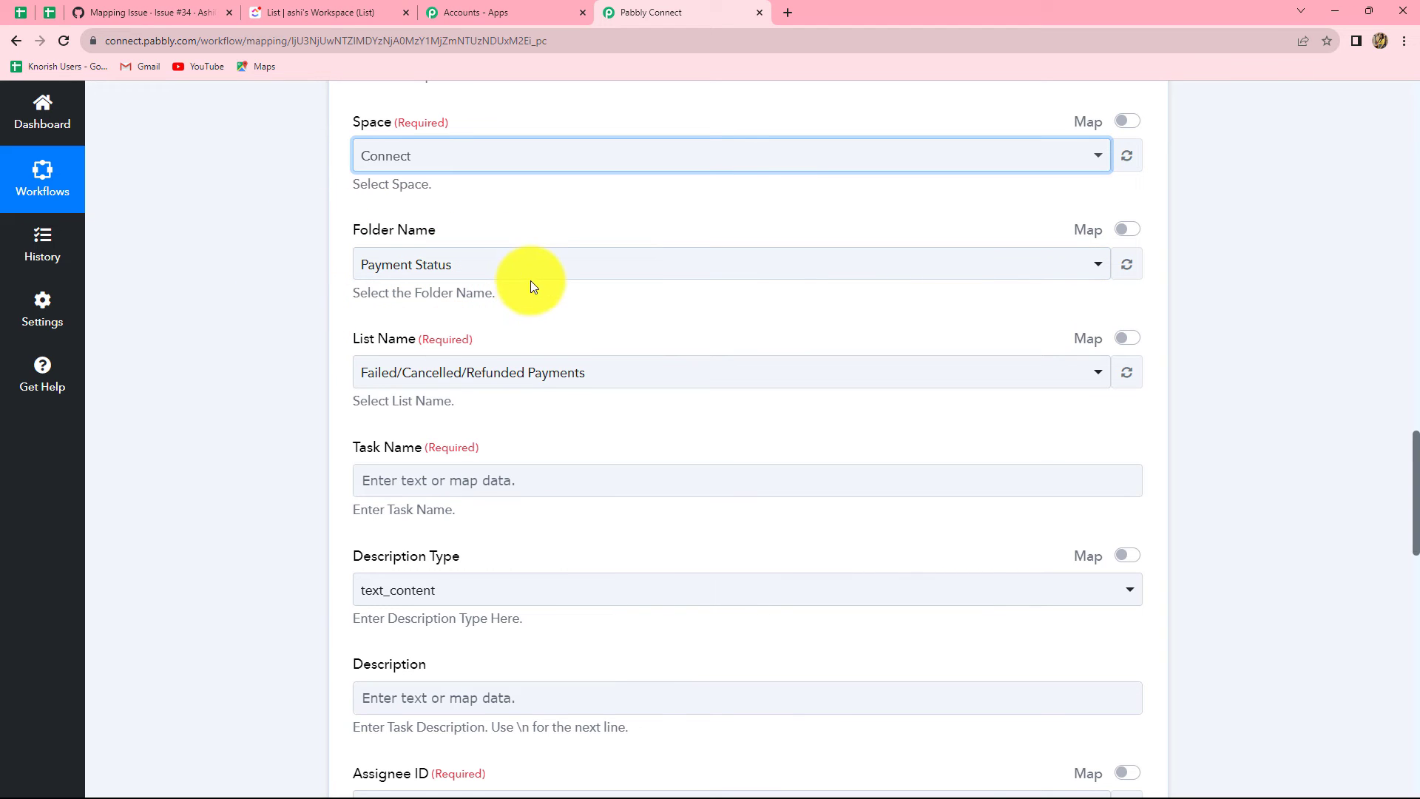
{"action": "left_click", "coordinate": [332, 6]}
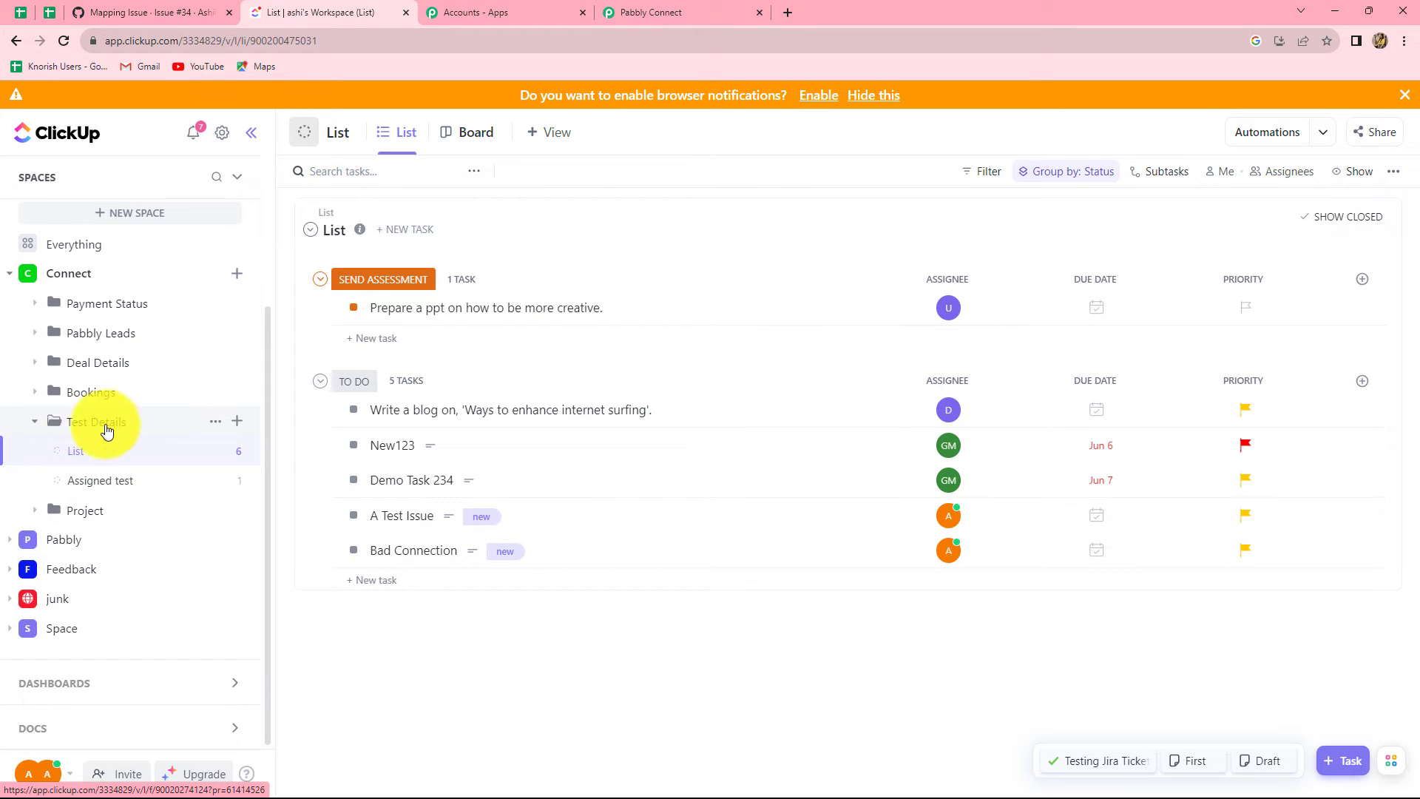
{"action": "left_click", "coordinate": [623, 10]}
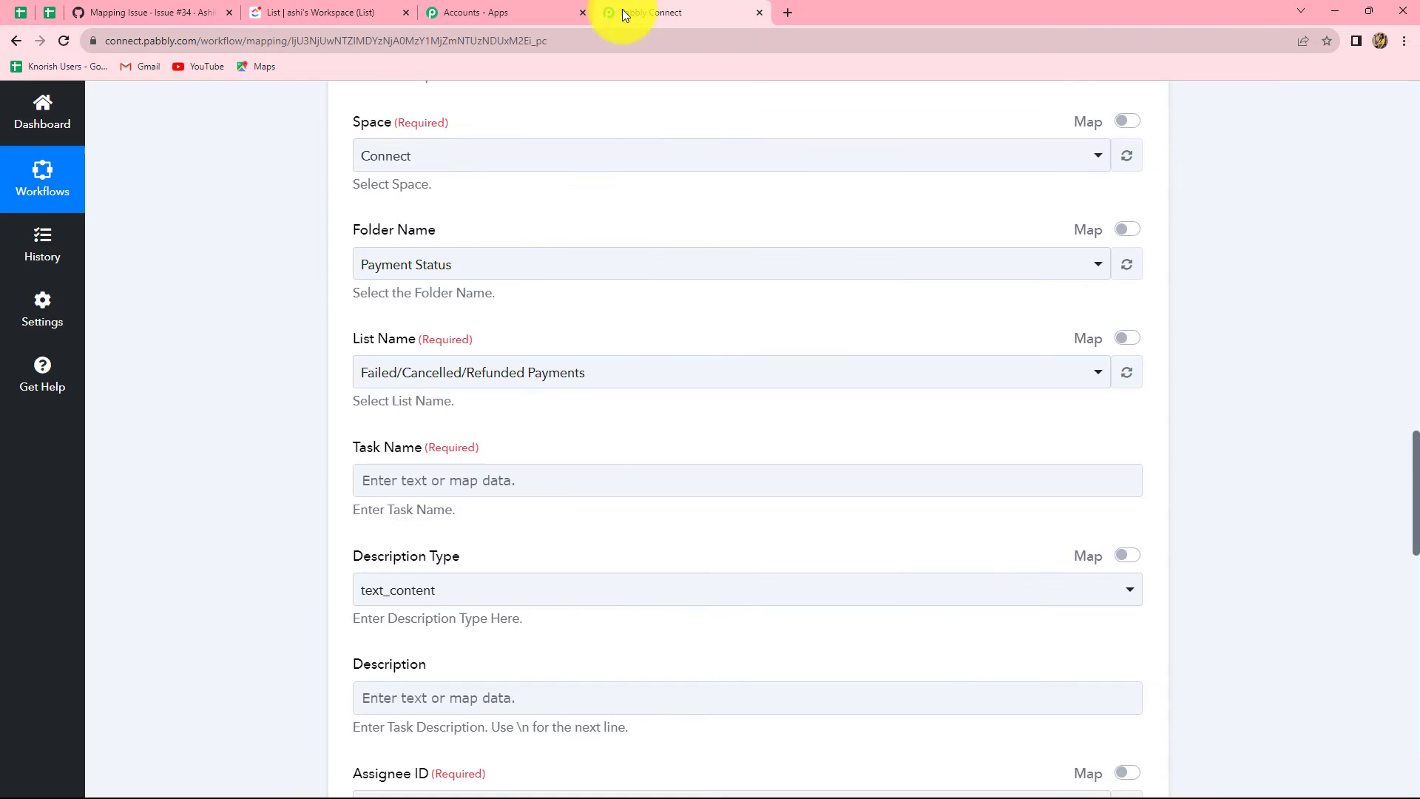
- Set the task's Folder Name to Test Details
{"action": "left_click", "coordinate": [482, 277]}
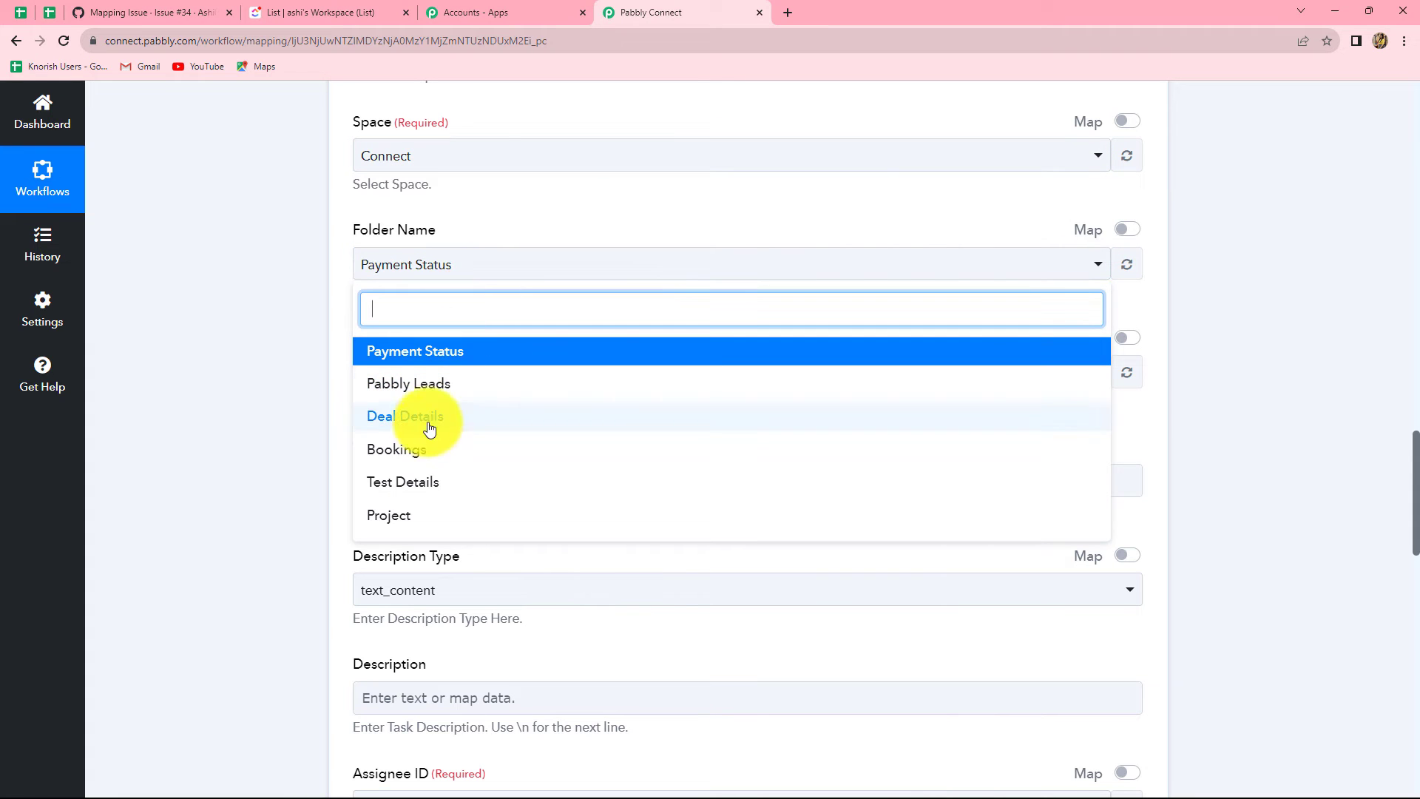
{"action": "left_click", "coordinate": [412, 479]}
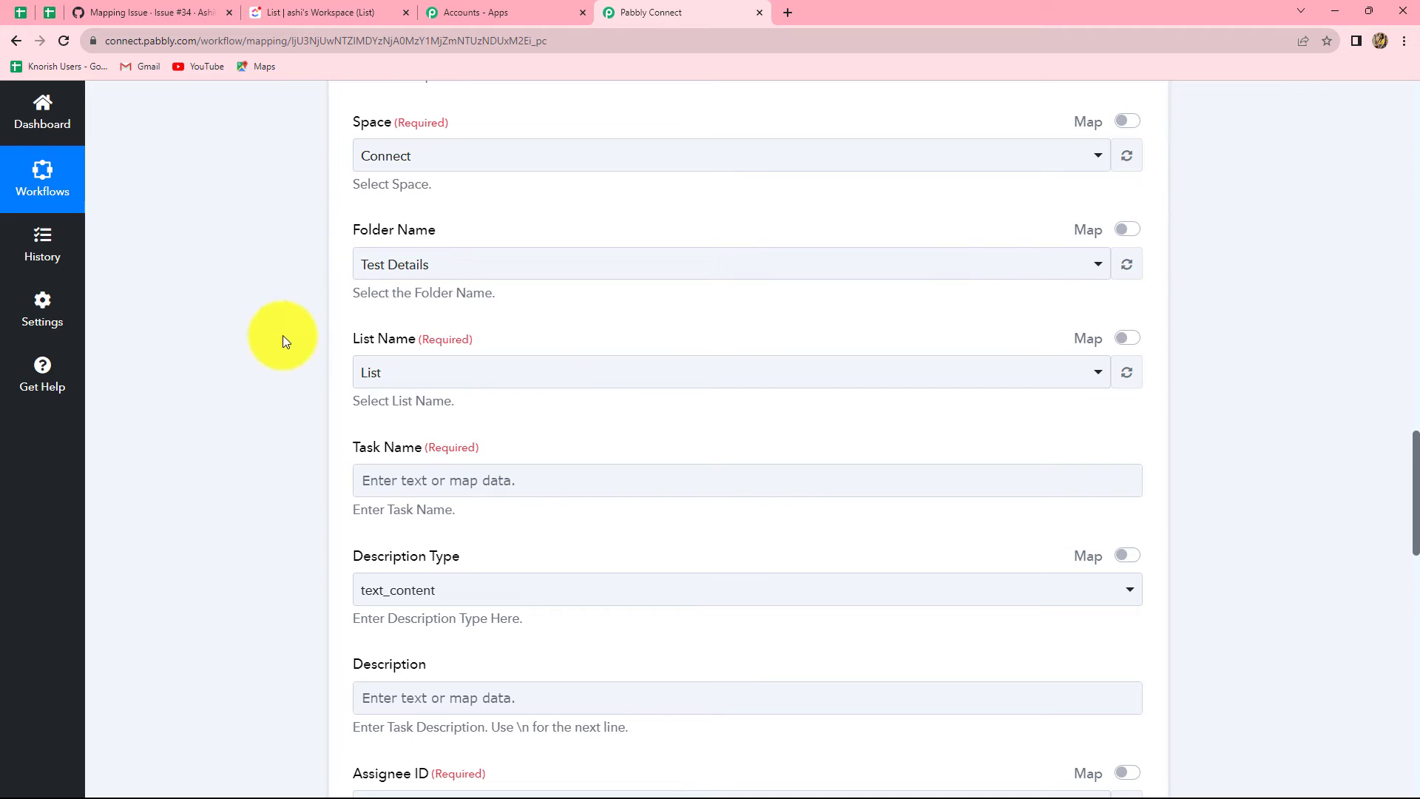
{"action": "left_click", "coordinate": [309, 12]}
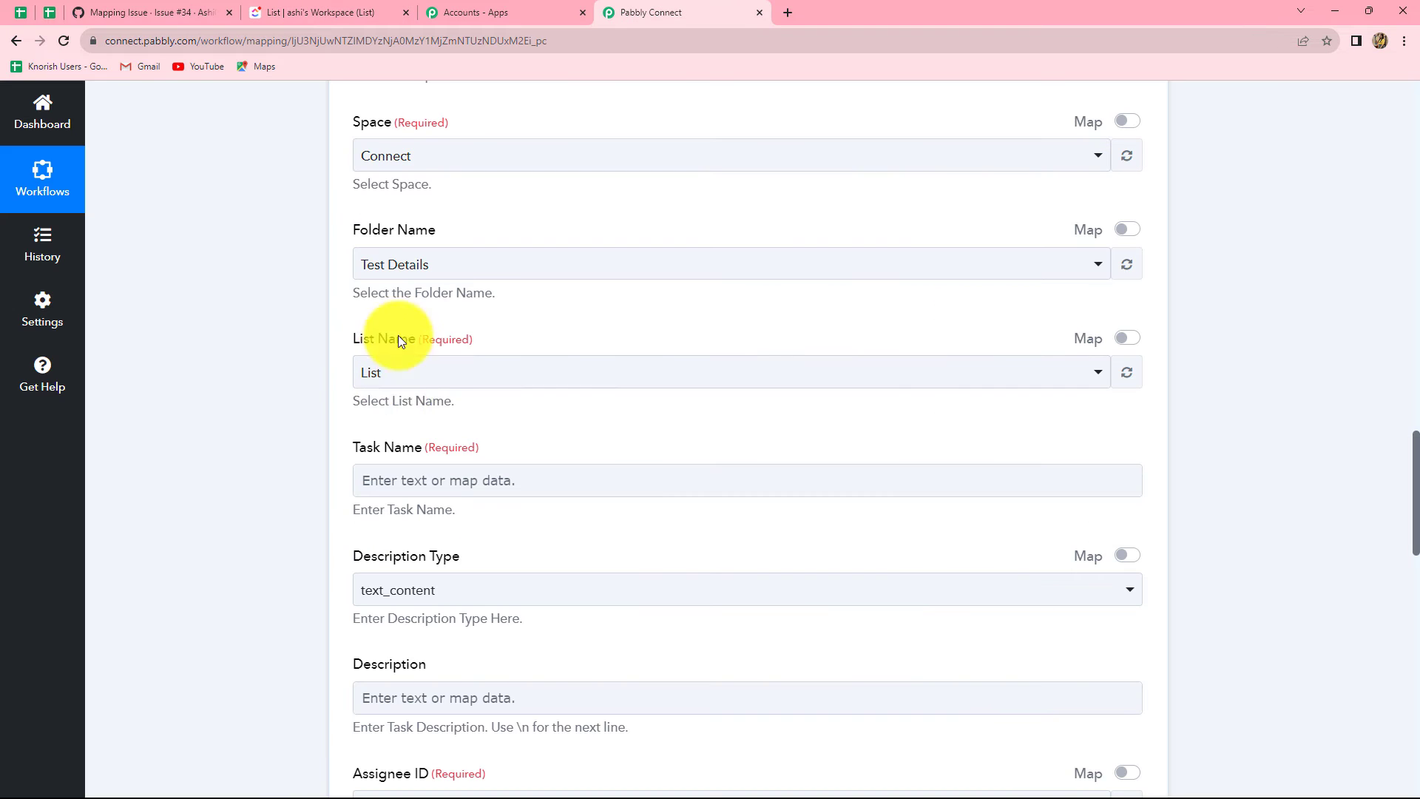
{"action": "left_click", "coordinate": [402, 379]}
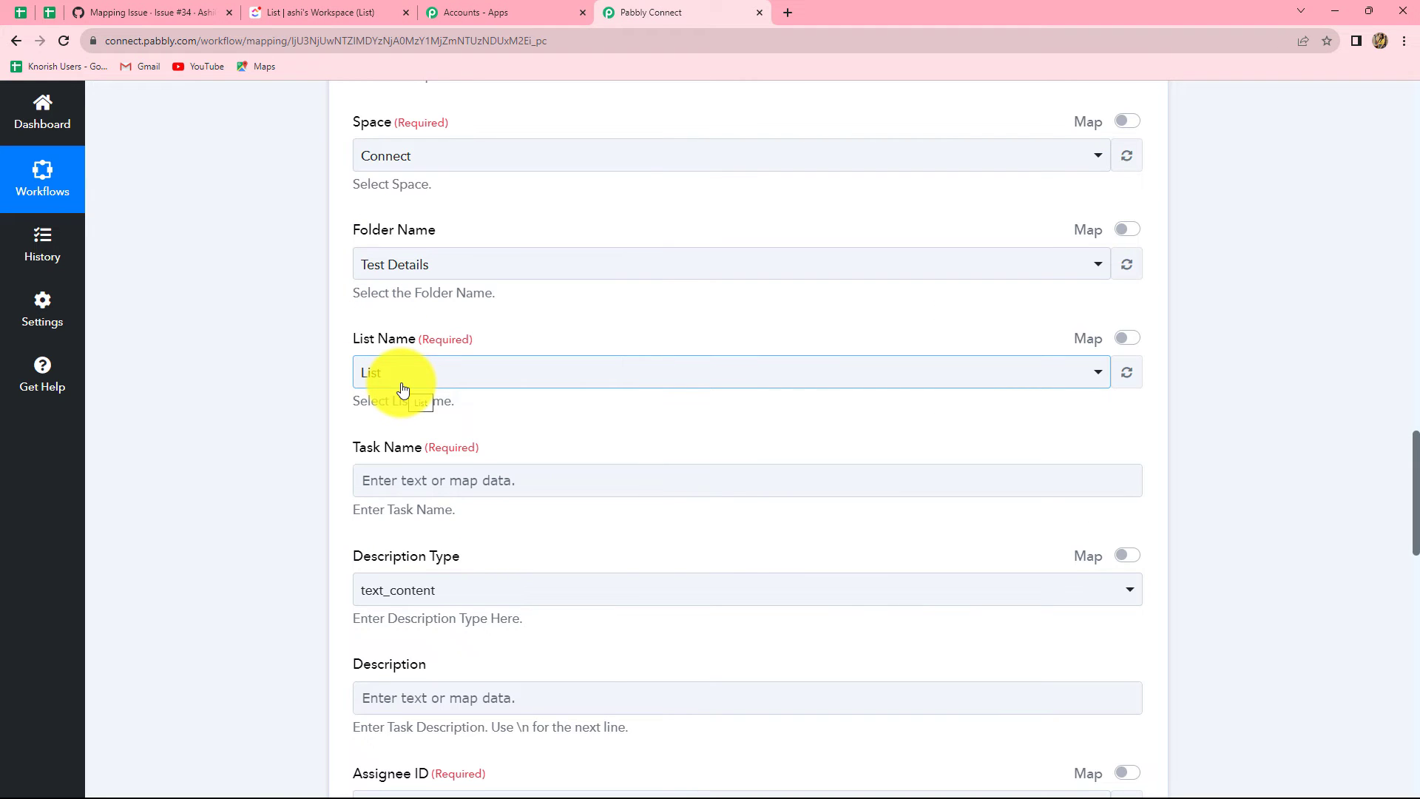
- View the Test Details folder's lists (List, Assigned test) in ClickUp, then open Pabbly's List Name dropdown
{"action": "left_click", "coordinate": [309, 12]}
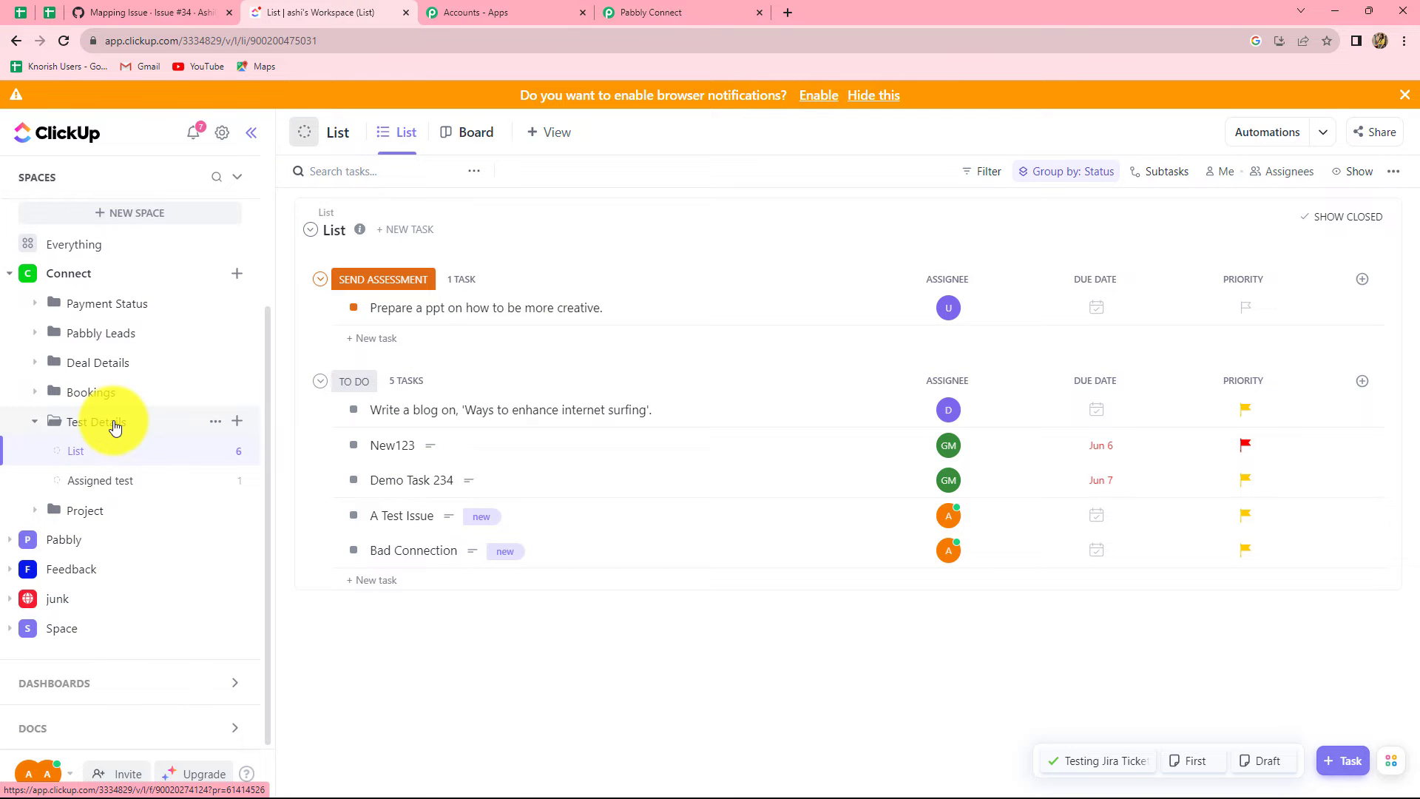
{"action": "left_click", "coordinate": [90, 432]}
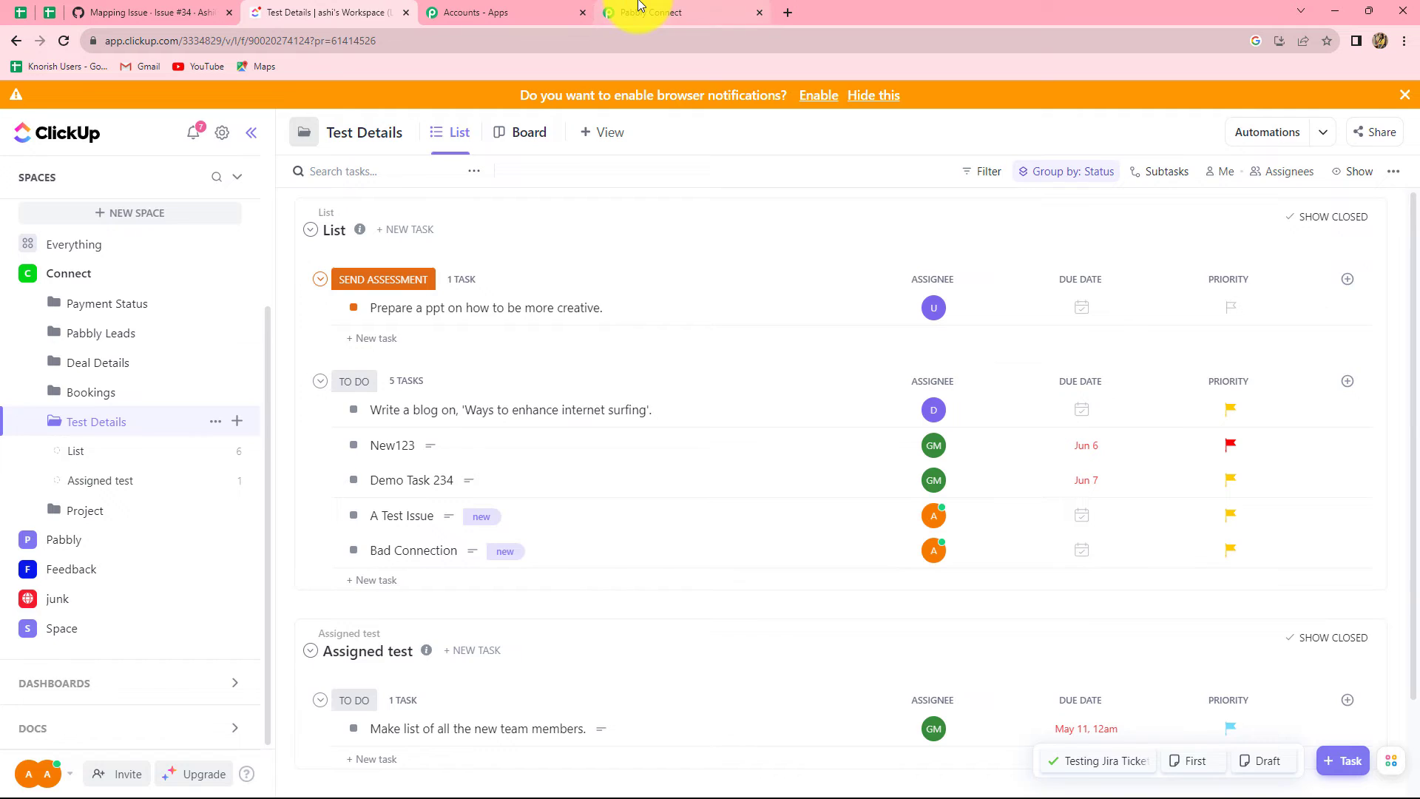
{"action": "left_click", "coordinate": [639, 9]}
{"action": "left_click", "coordinate": [517, 374]}
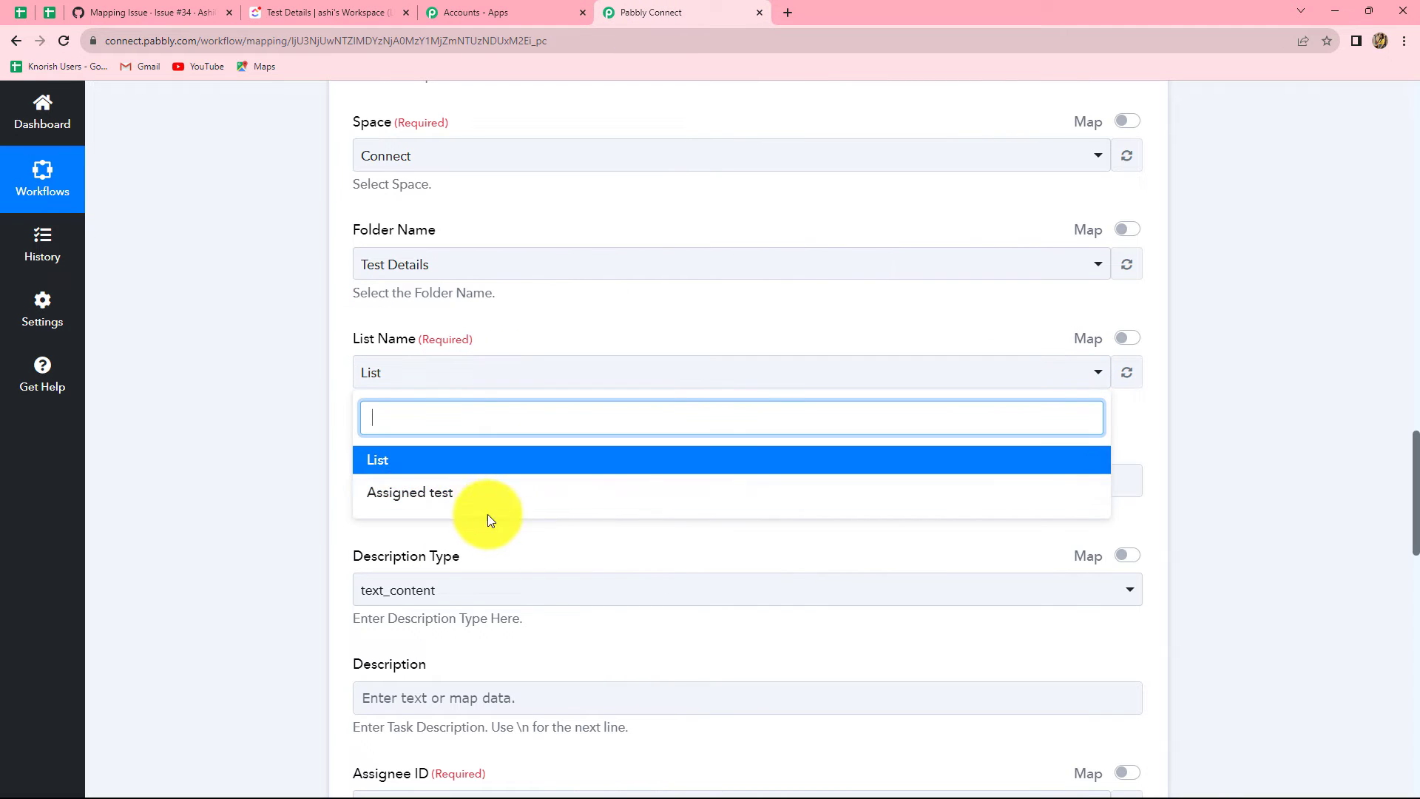
- Choose Assigned test as the ClickUp task's list
{"action": "left_click", "coordinate": [409, 493]}
{"action": "scroll", "coordinate": [317, 438], "scroll_direction": "down", "scroll_amount": 1}
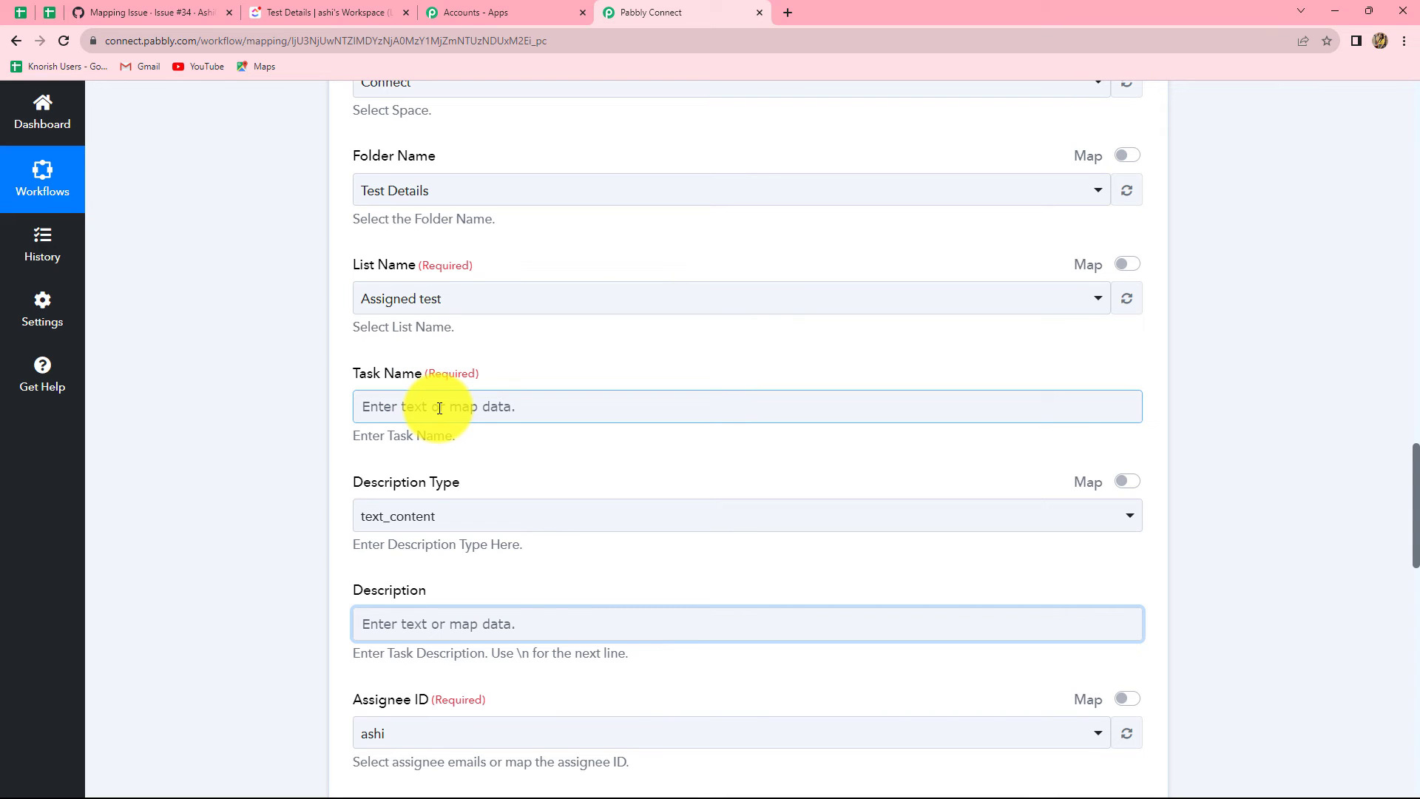
{"action": "scroll", "coordinate": [732, 462], "scroll_direction": "up", "scroll_amount": 1}
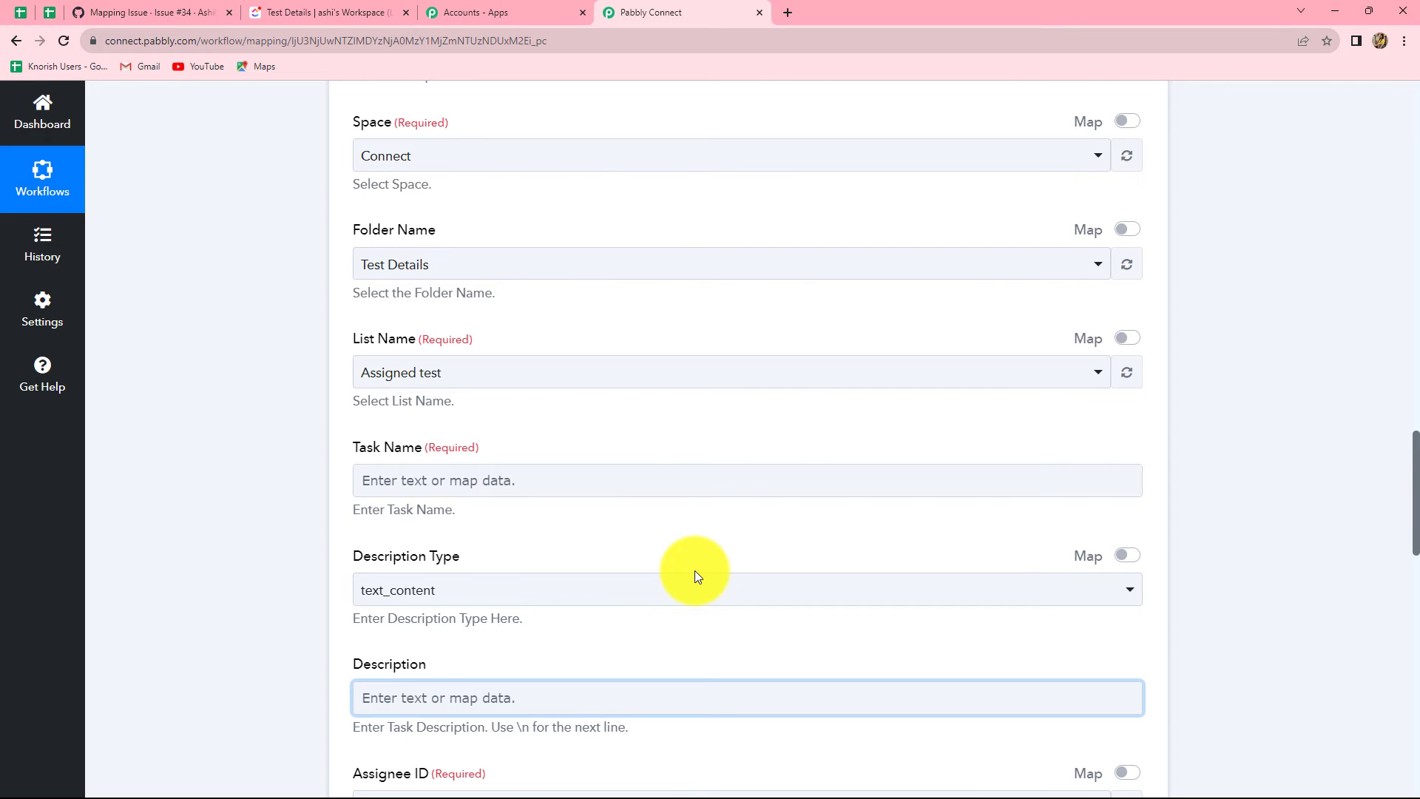
{"action": "scroll", "coordinate": [695, 570], "scroll_direction": "up", "scroll_amount": 10}
{"action": "scroll", "coordinate": [827, 634], "scroll_direction": "up", "scroll_amount": 4}
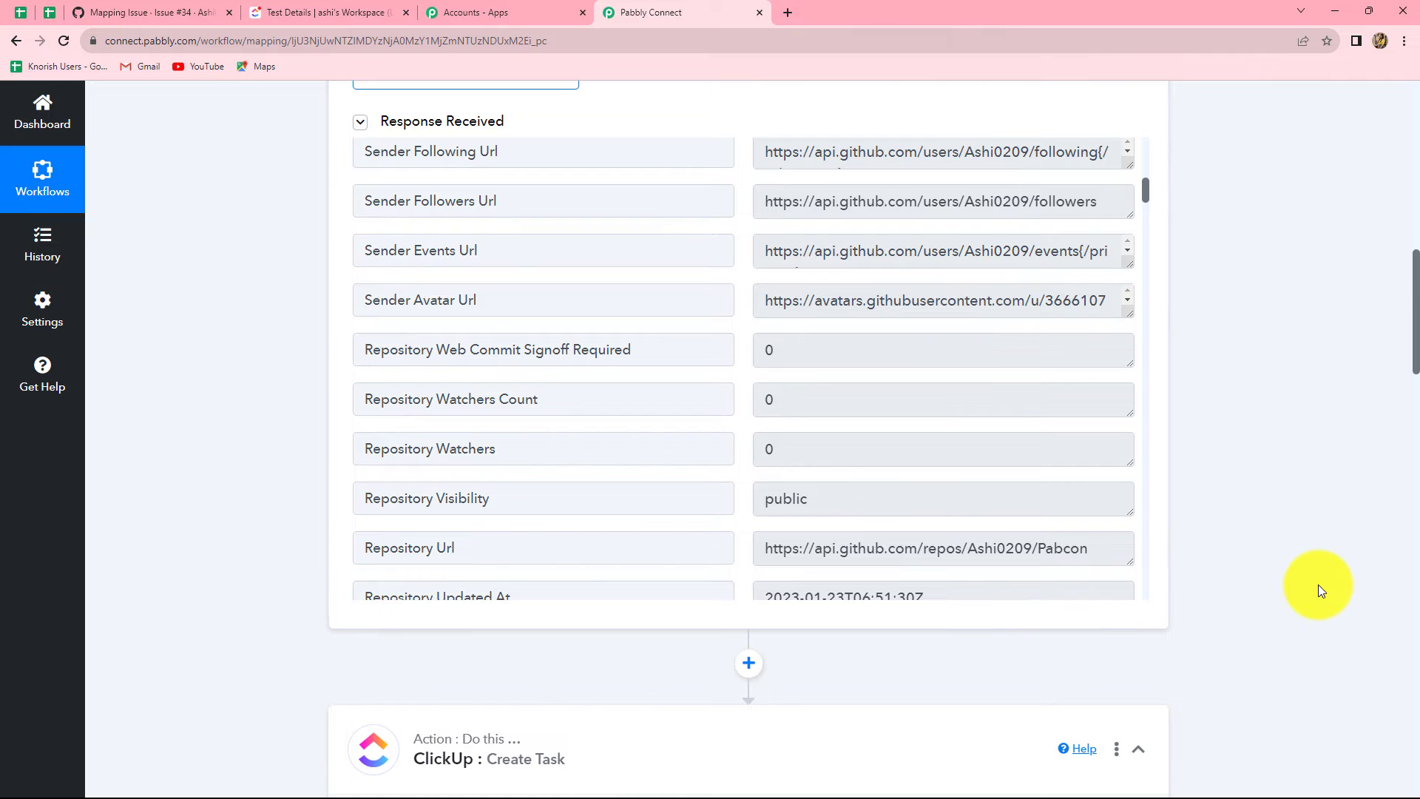
{"action": "scroll", "coordinate": [1318, 585], "scroll_direction": "down", "scroll_amount": 15}
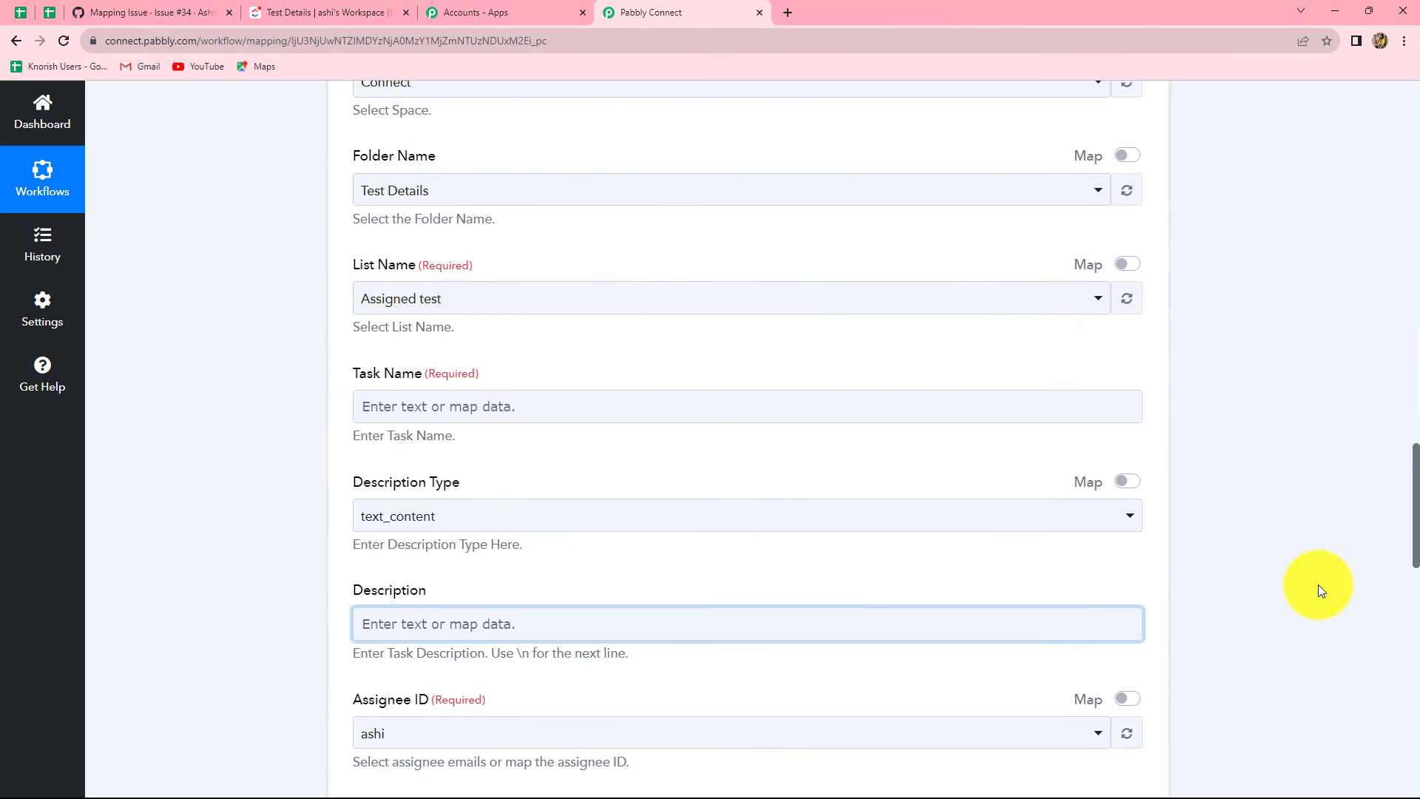
{"action": "scroll", "coordinate": [1318, 584], "scroll_direction": "down", "scroll_amount": 2}
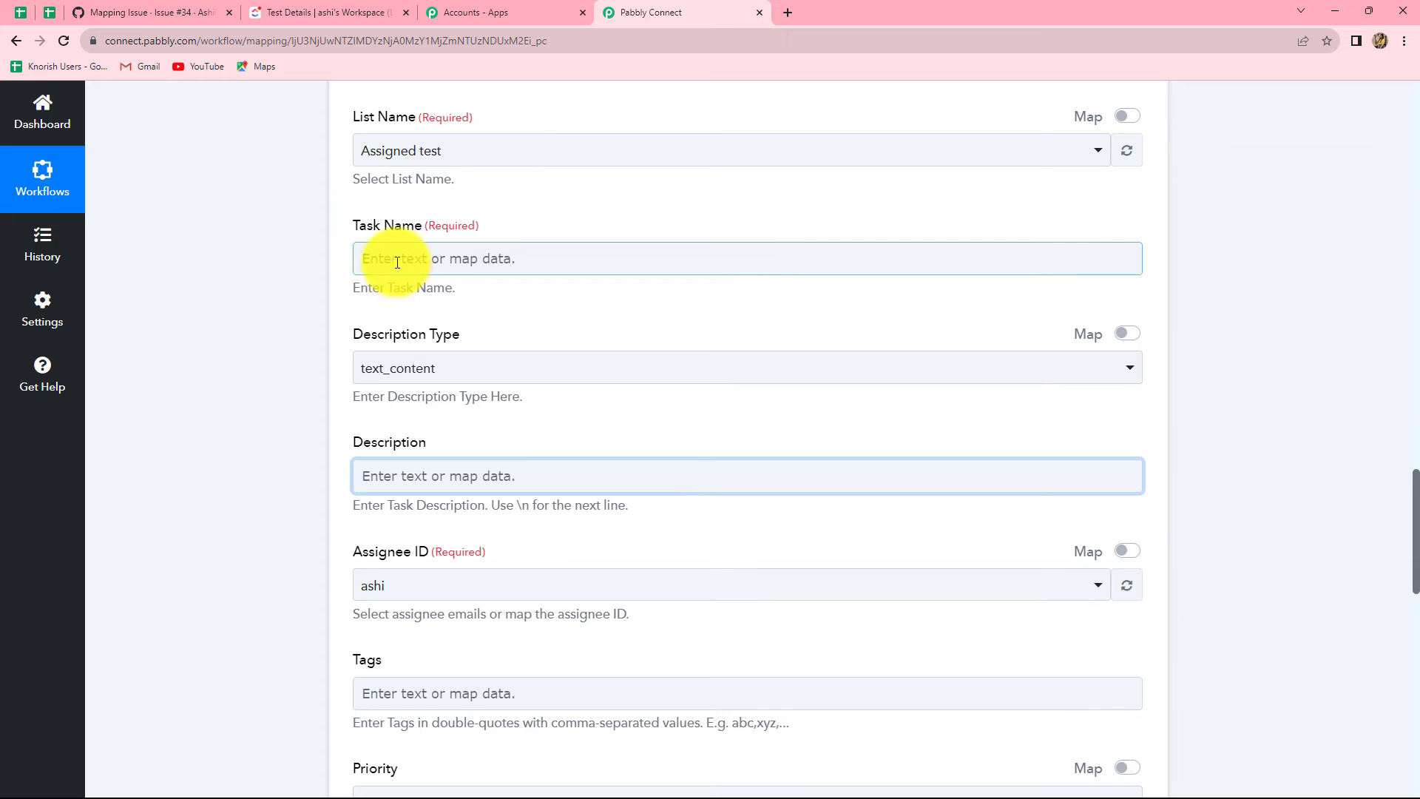
- Map Task Name to GitHub's 1. Issue Title (Mapping Issue), found by searching 'titl'
{"action": "left_click", "coordinate": [497, 256]}
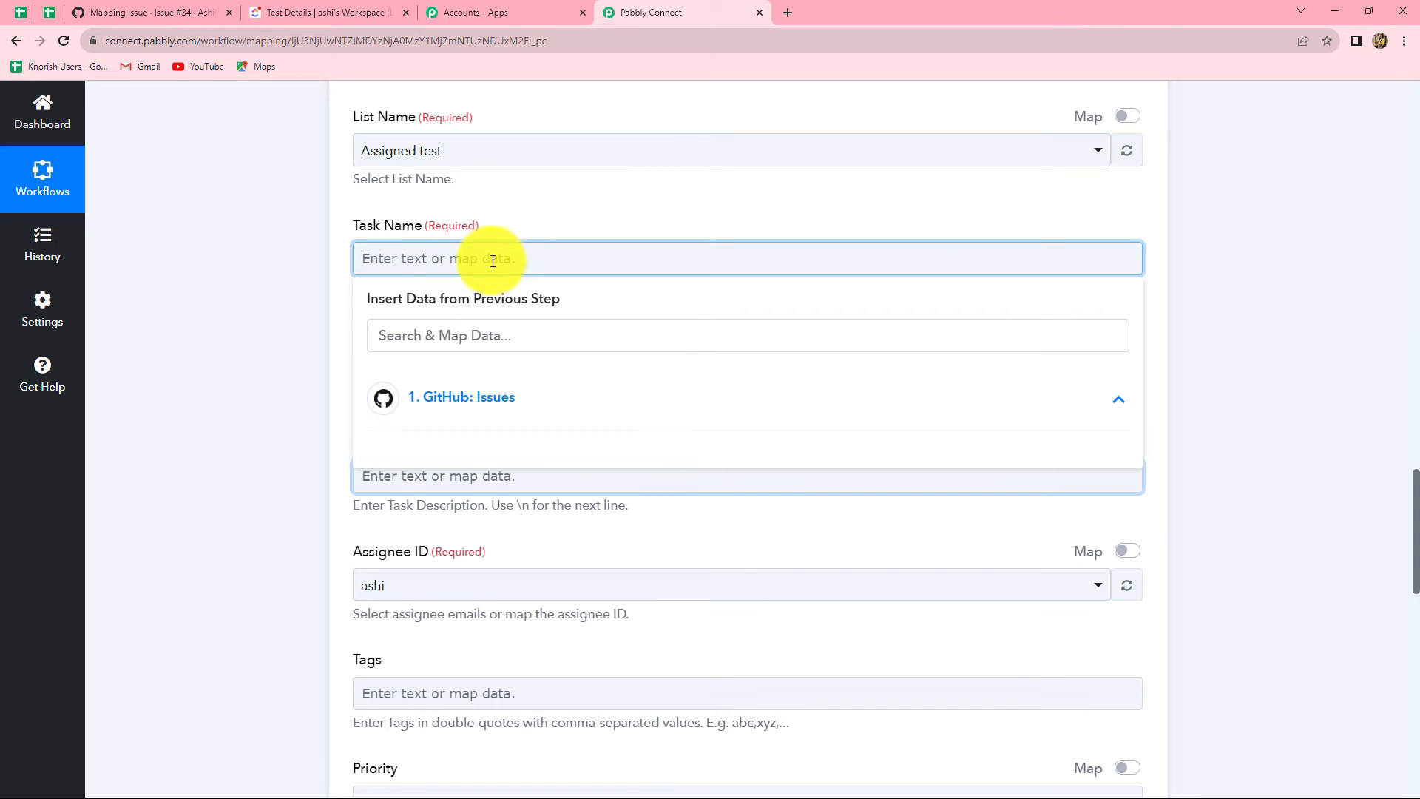
{"action": "left_click", "coordinate": [436, 407]}
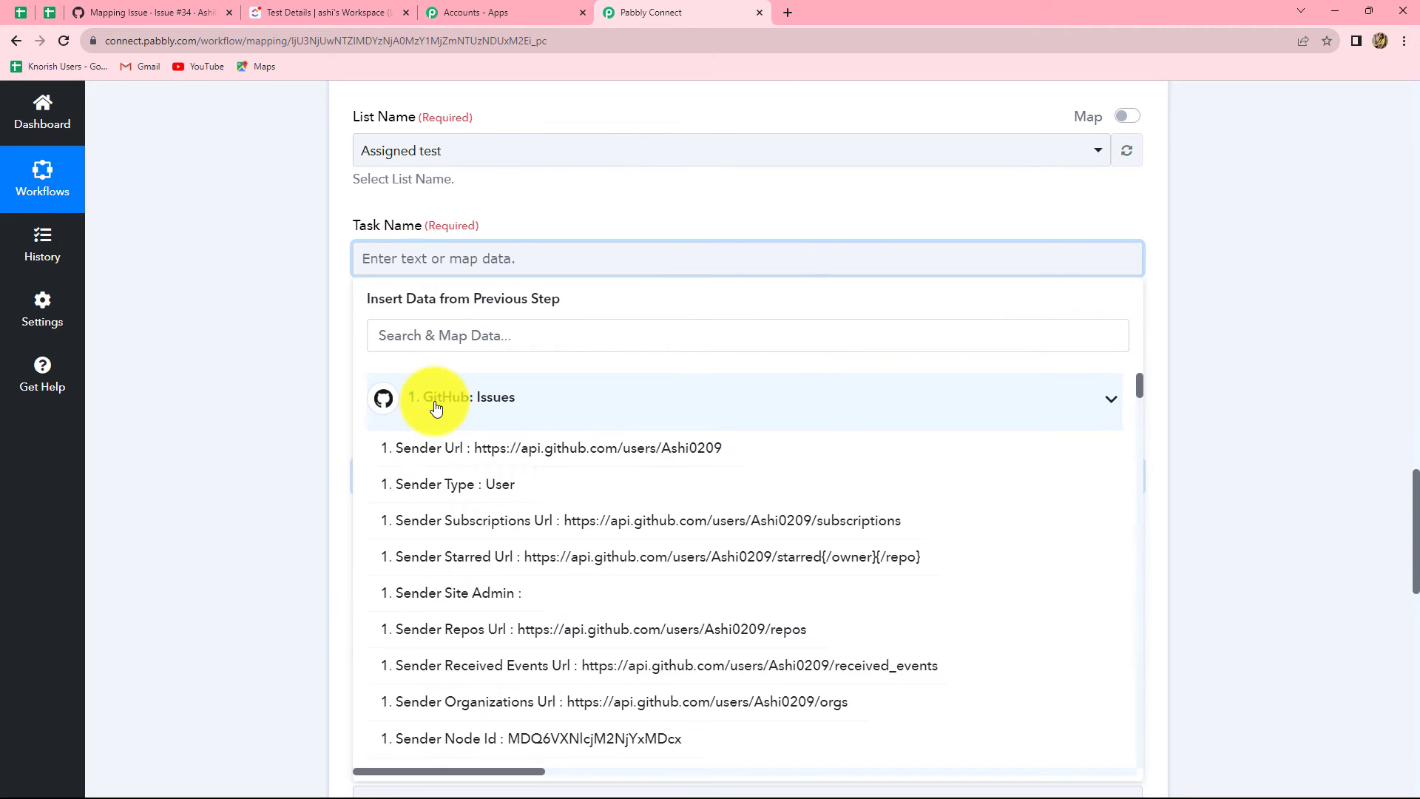
{"action": "scroll", "coordinate": [555, 571], "scroll_direction": "down", "scroll_amount": 10}
{"action": "scroll", "coordinate": [567, 578], "scroll_direction": "down", "scroll_amount": 15}
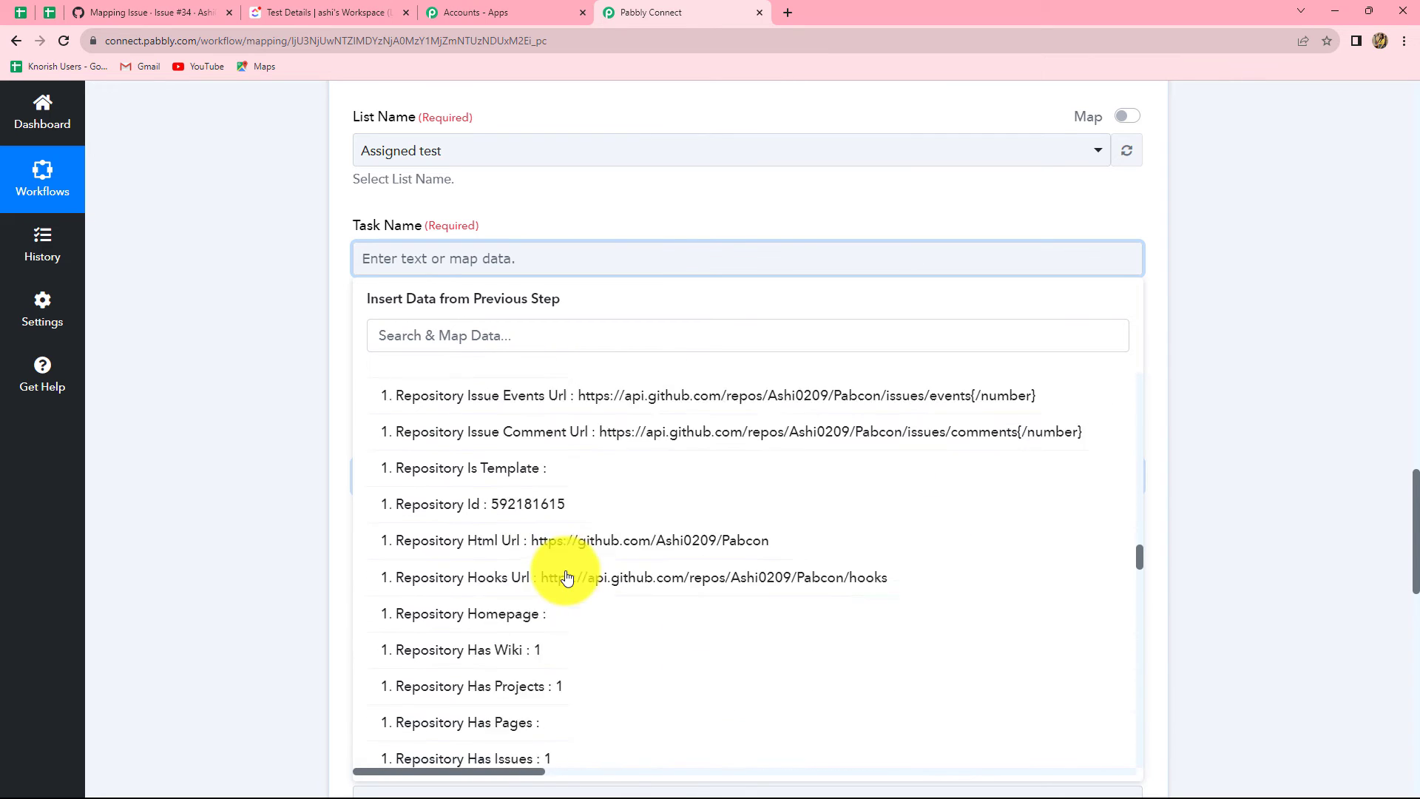
{"action": "scroll", "coordinate": [566, 495], "scroll_direction": "up", "scroll_amount": 10}
{"action": "left_click", "coordinate": [455, 332]}
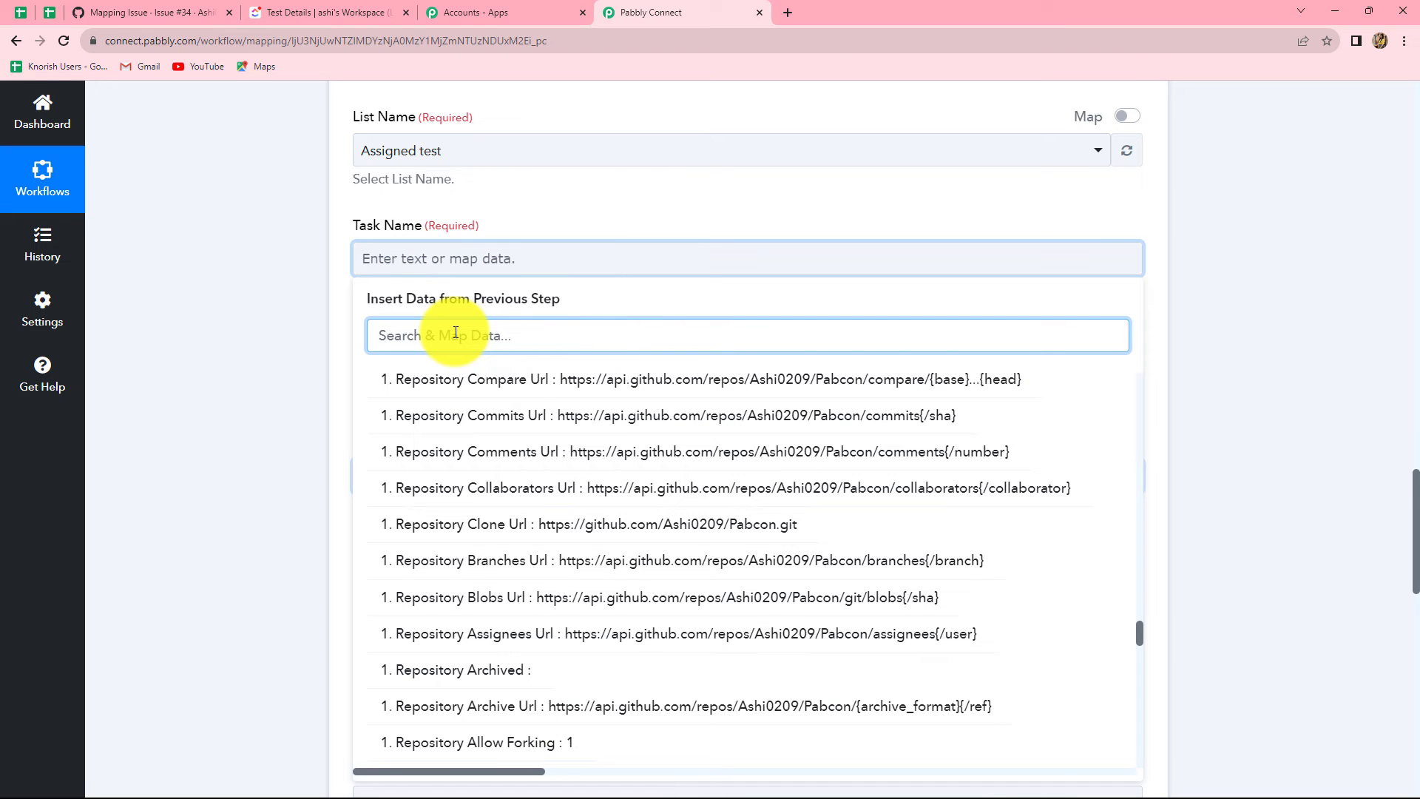
{"action": "type", "text": "titl"}
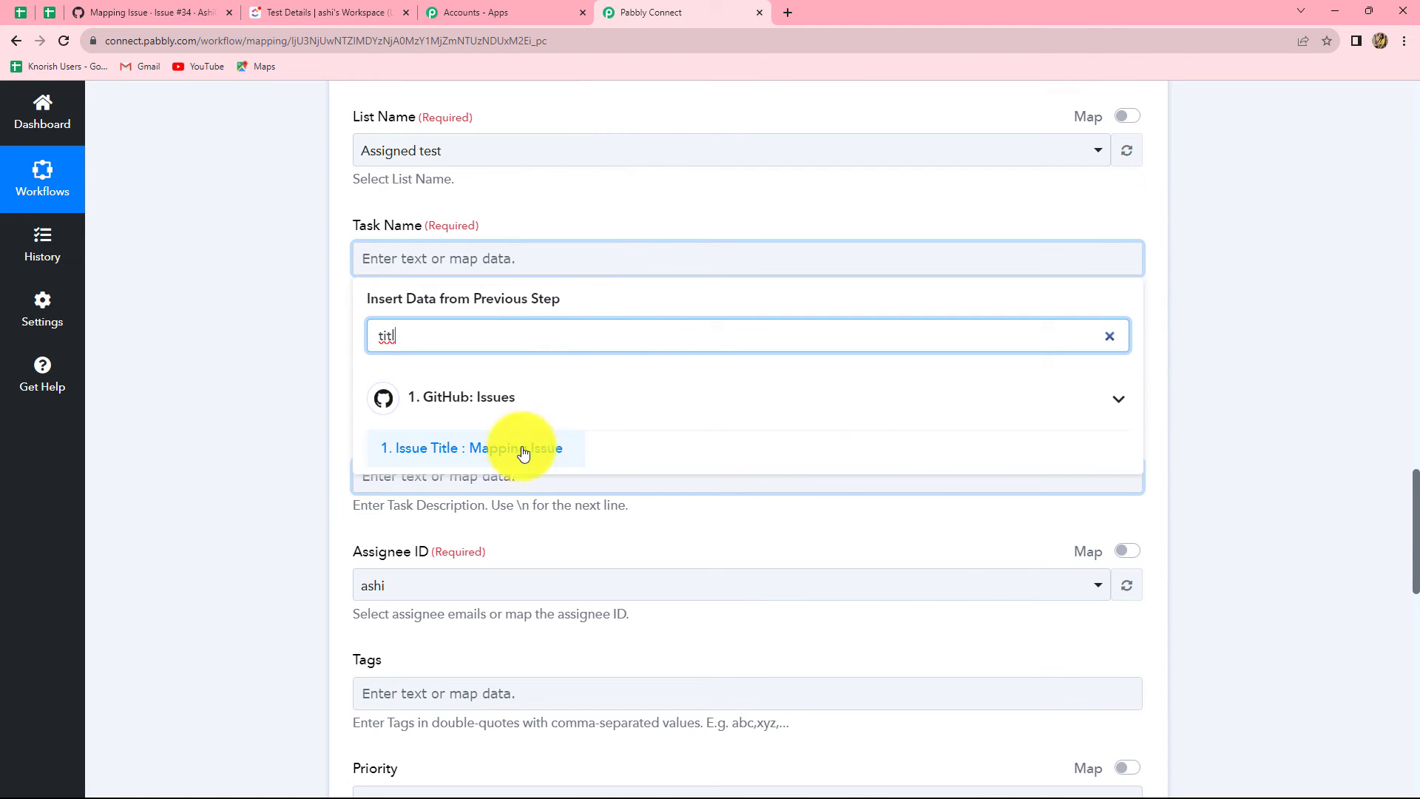
{"action": "left_click", "coordinate": [492, 466]}
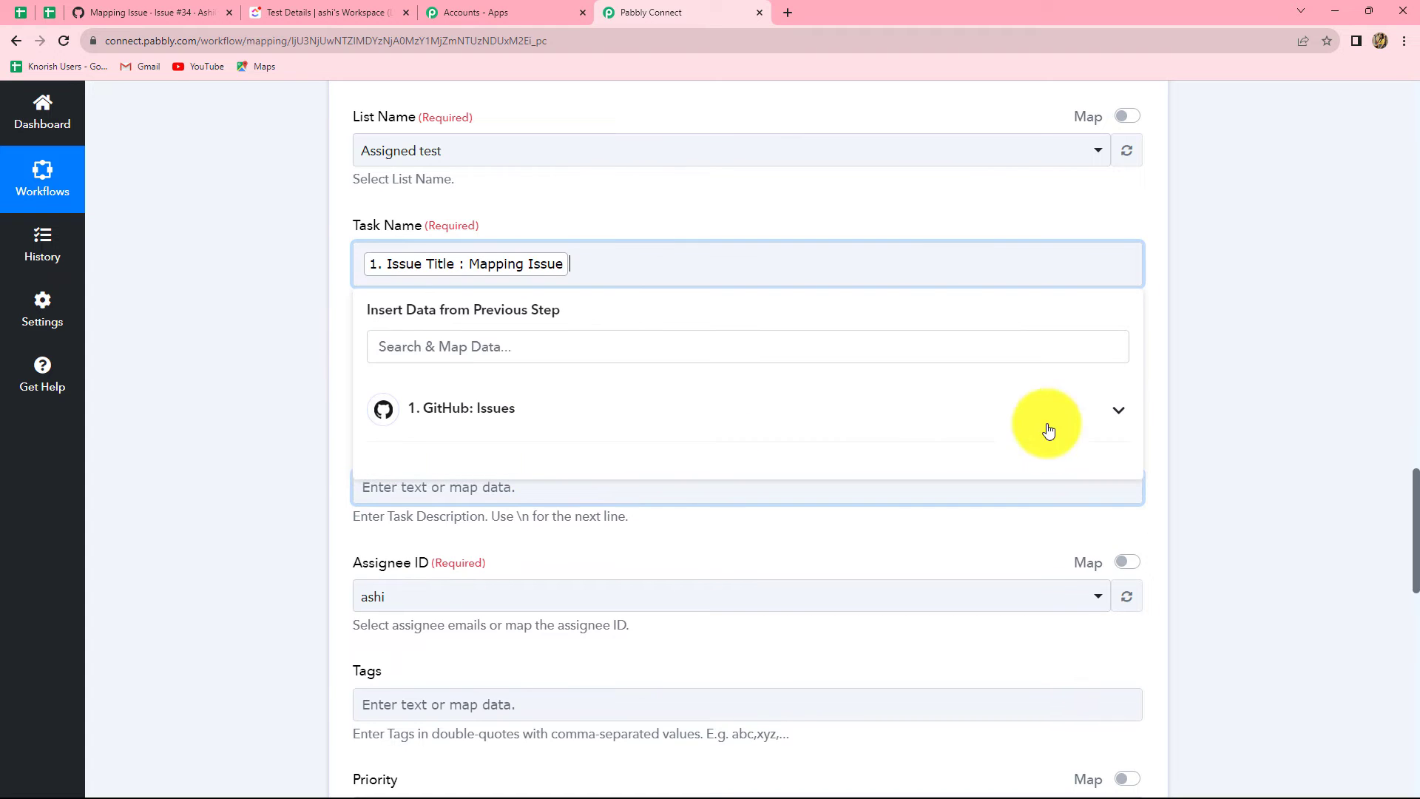
{"action": "left_click", "coordinate": [1210, 403]}
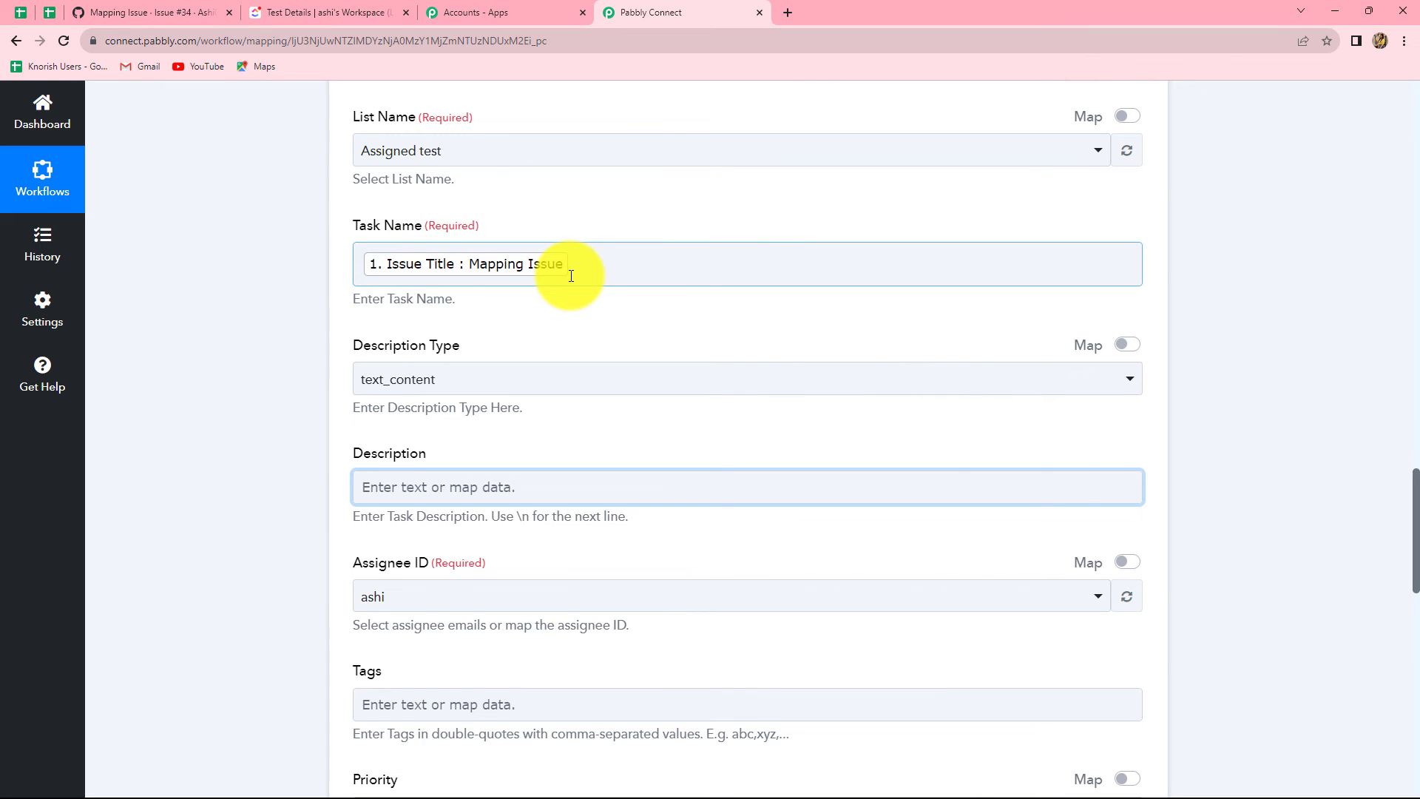
- Keep the existing user as the task's assignee
{"action": "scroll", "coordinate": [483, 579], "scroll_direction": "down", "scroll_amount": 2}
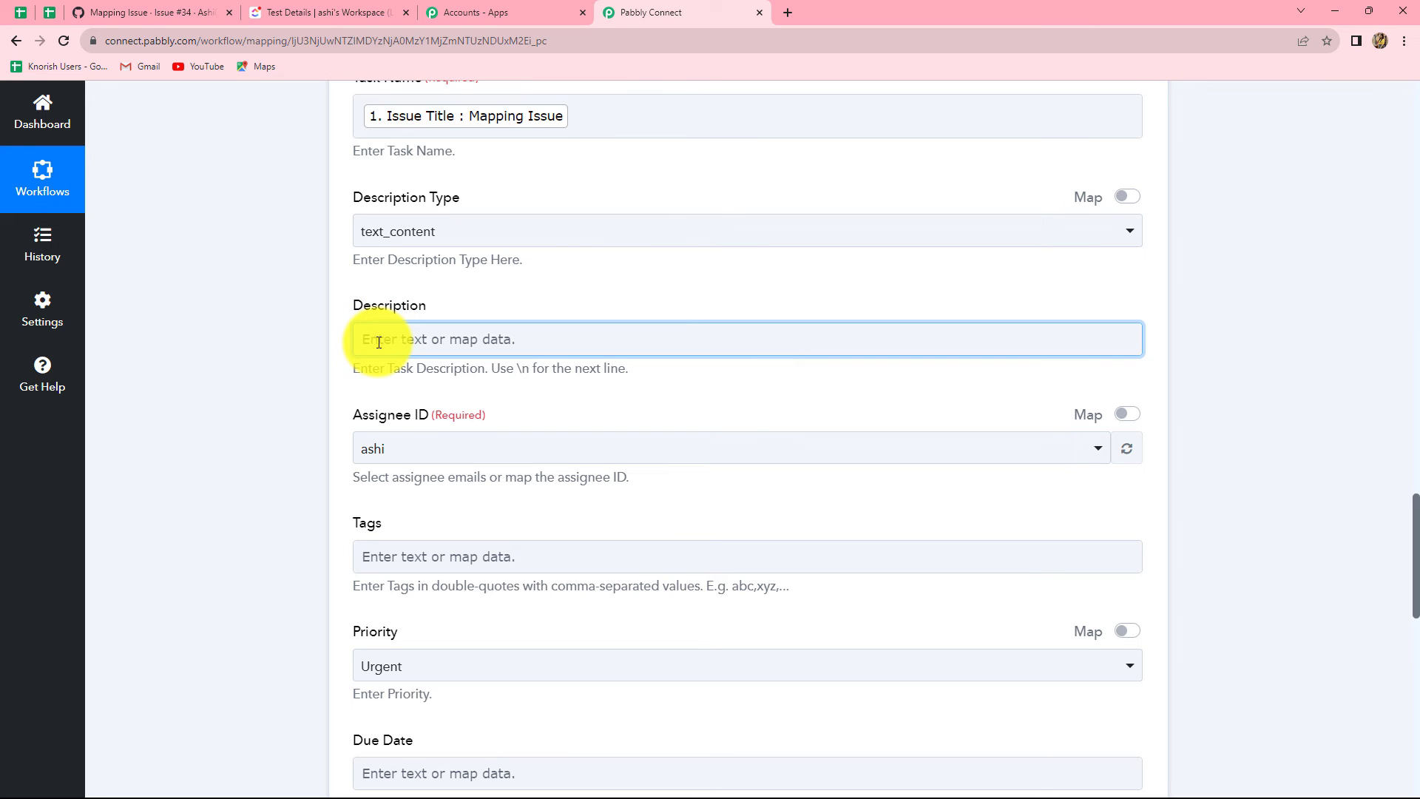
{"action": "scroll", "coordinate": [533, 409], "scroll_direction": "down", "scroll_amount": 3}
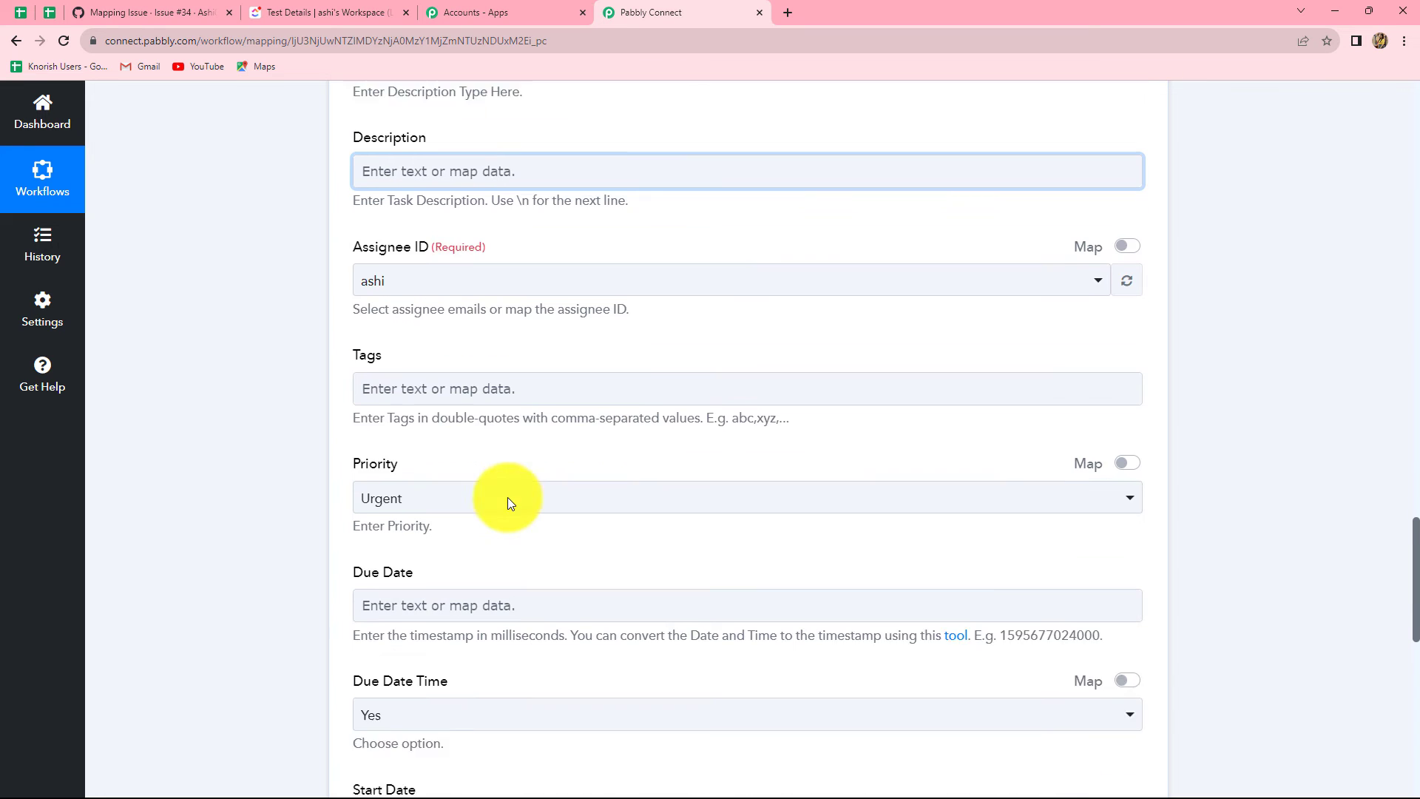
{"action": "left_click", "coordinate": [437, 224]}
{"action": "left_click", "coordinate": [412, 231]}
{"action": "left_click", "coordinate": [412, 231]}
{"action": "left_click", "coordinate": [399, 315]}
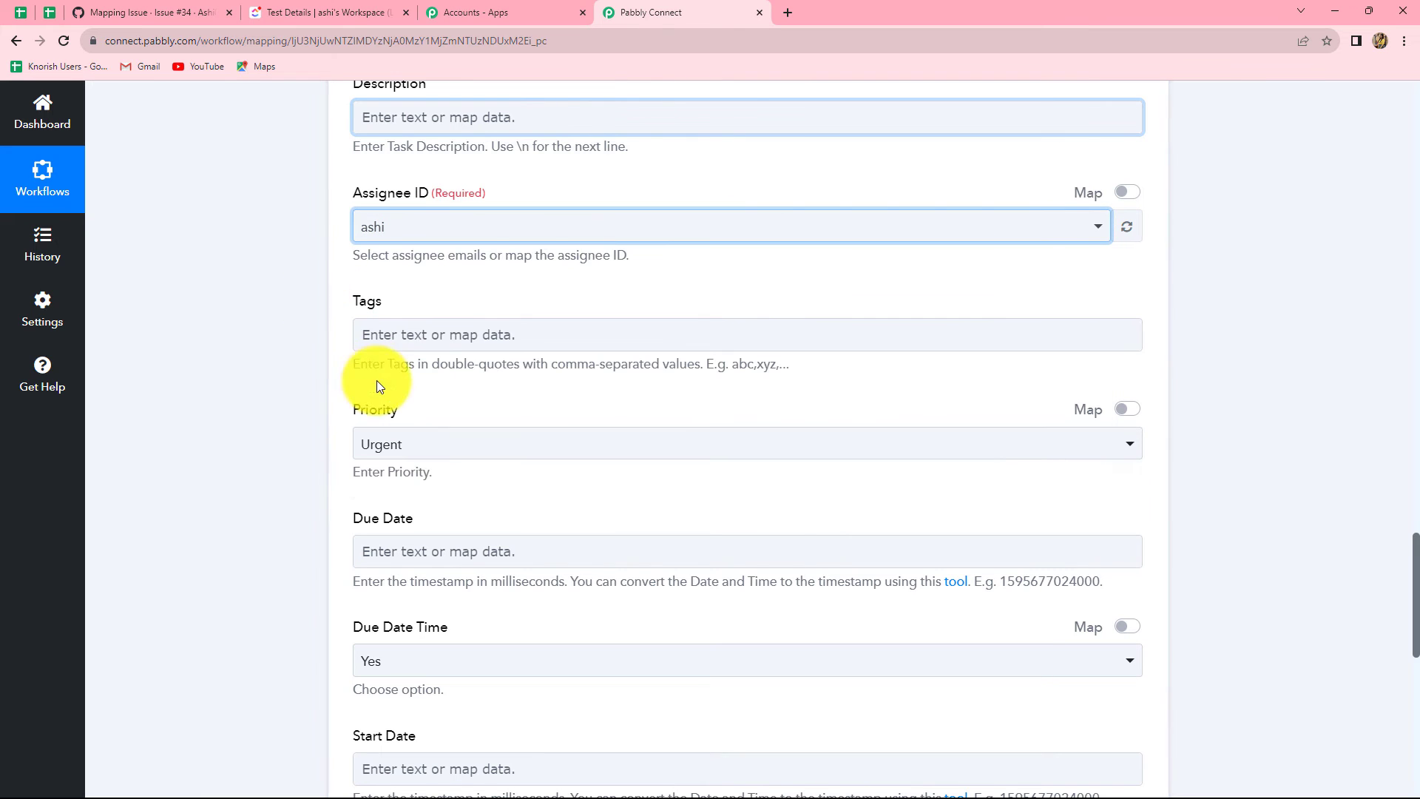
- Enter 'New, Test' as the task's tags
{"action": "left_click", "coordinate": [443, 333]}
{"action": "scroll", "coordinate": [422, 278], "scroll_direction": "down", "scroll_amount": 1}
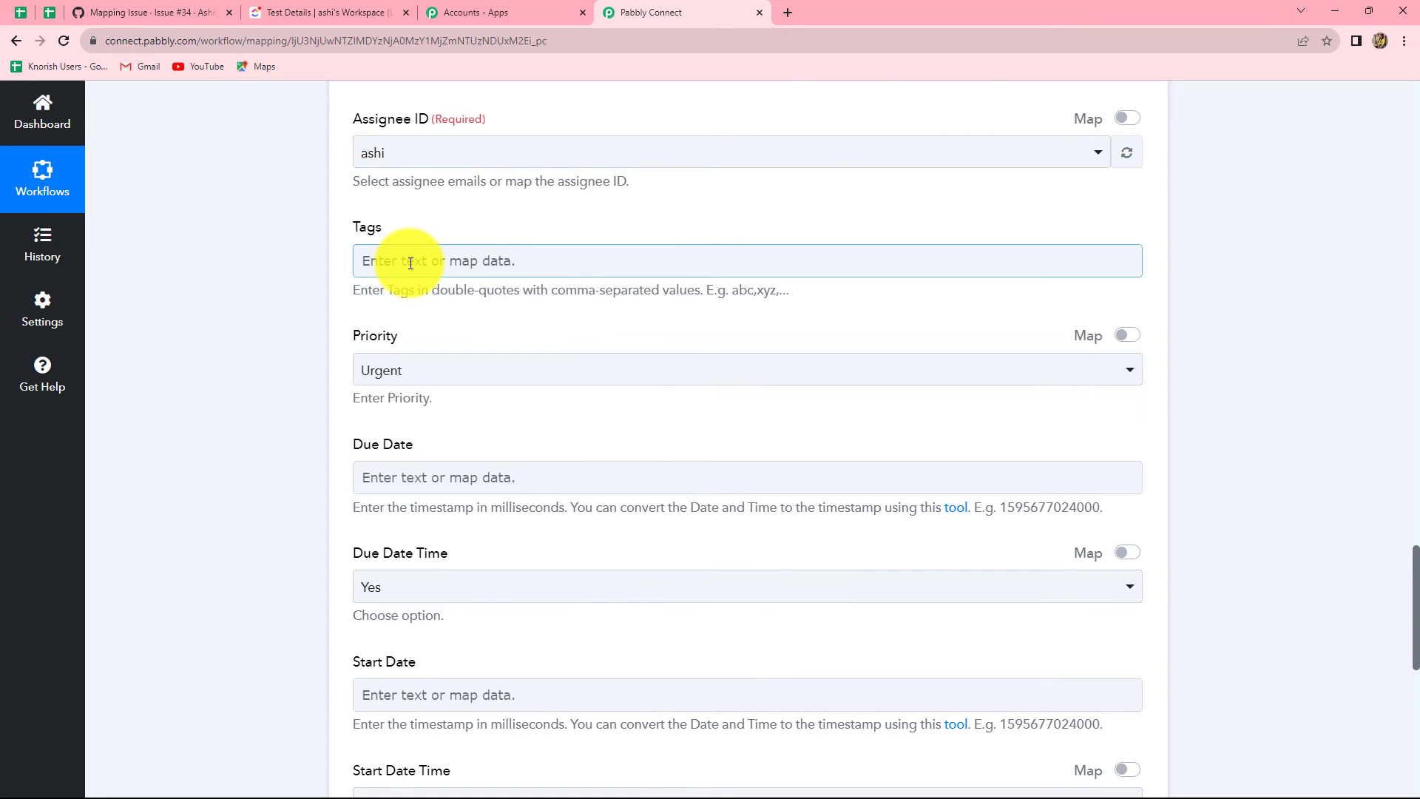
{"action": "left_click", "coordinate": [410, 263]}
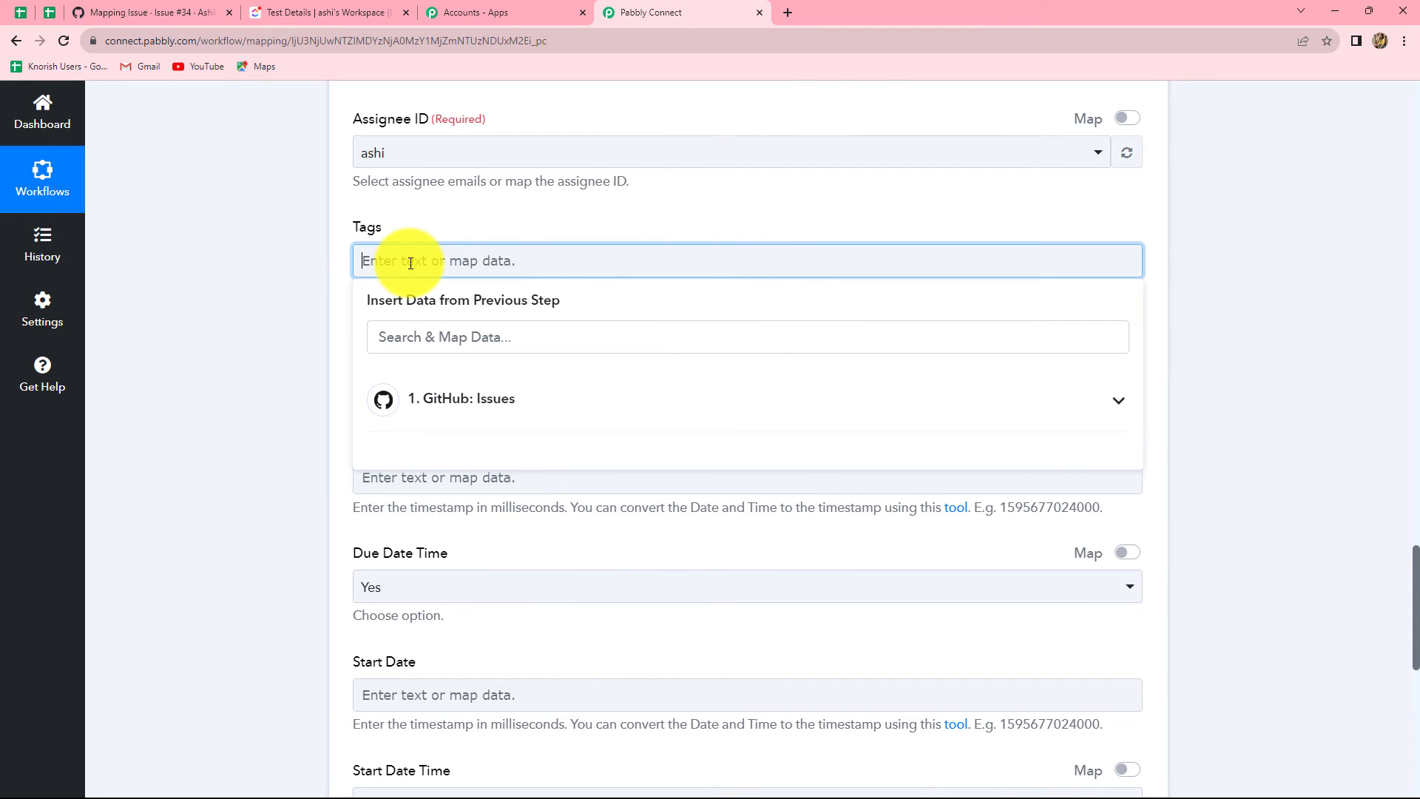
{"action": "type", "text": "New"}
{"action": "type", "text": ", Test"}
{"action": "left_click", "coordinate": [323, 319]}
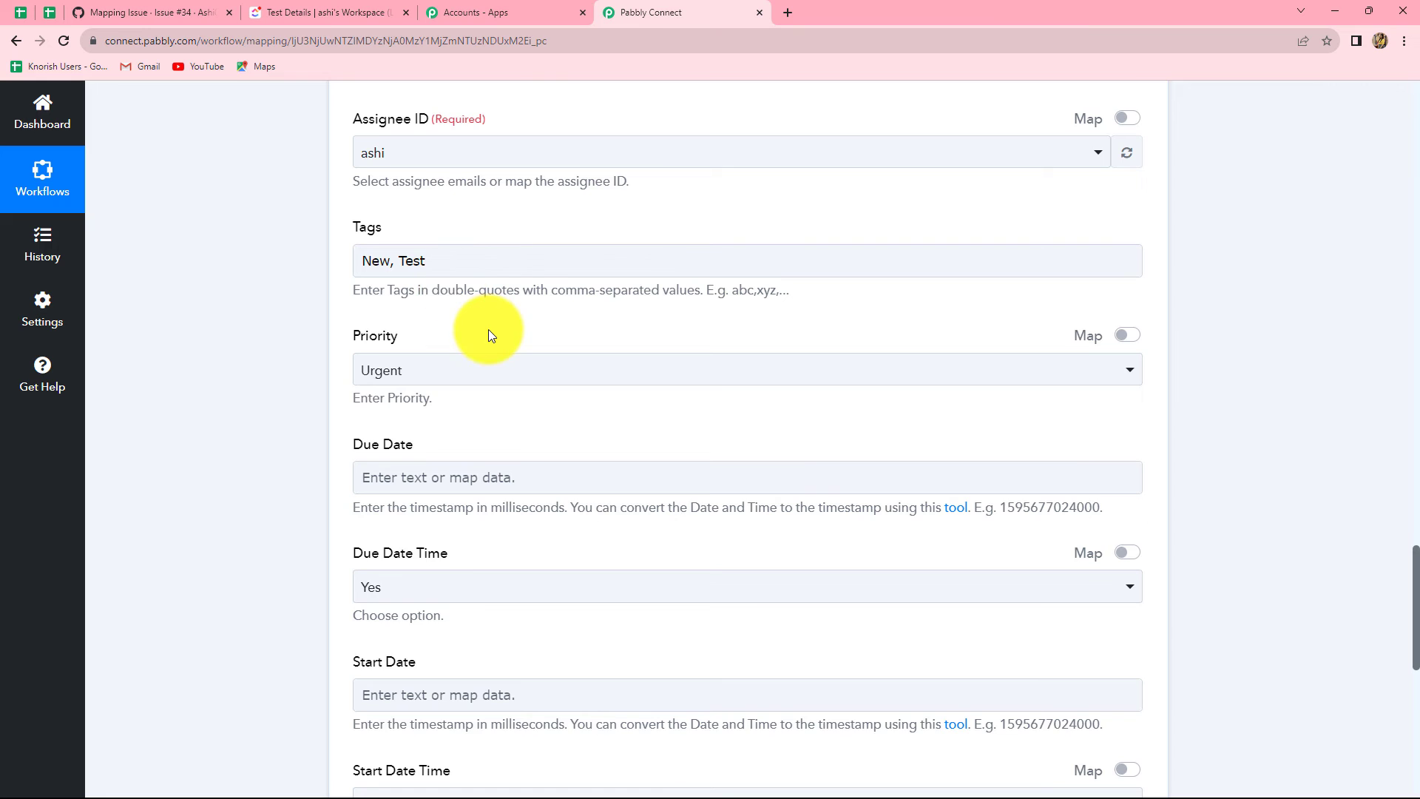
- Change the task's priority from Urgent to High
{"action": "scroll", "coordinate": [485, 331], "scroll_direction": "down", "scroll_amount": 3}
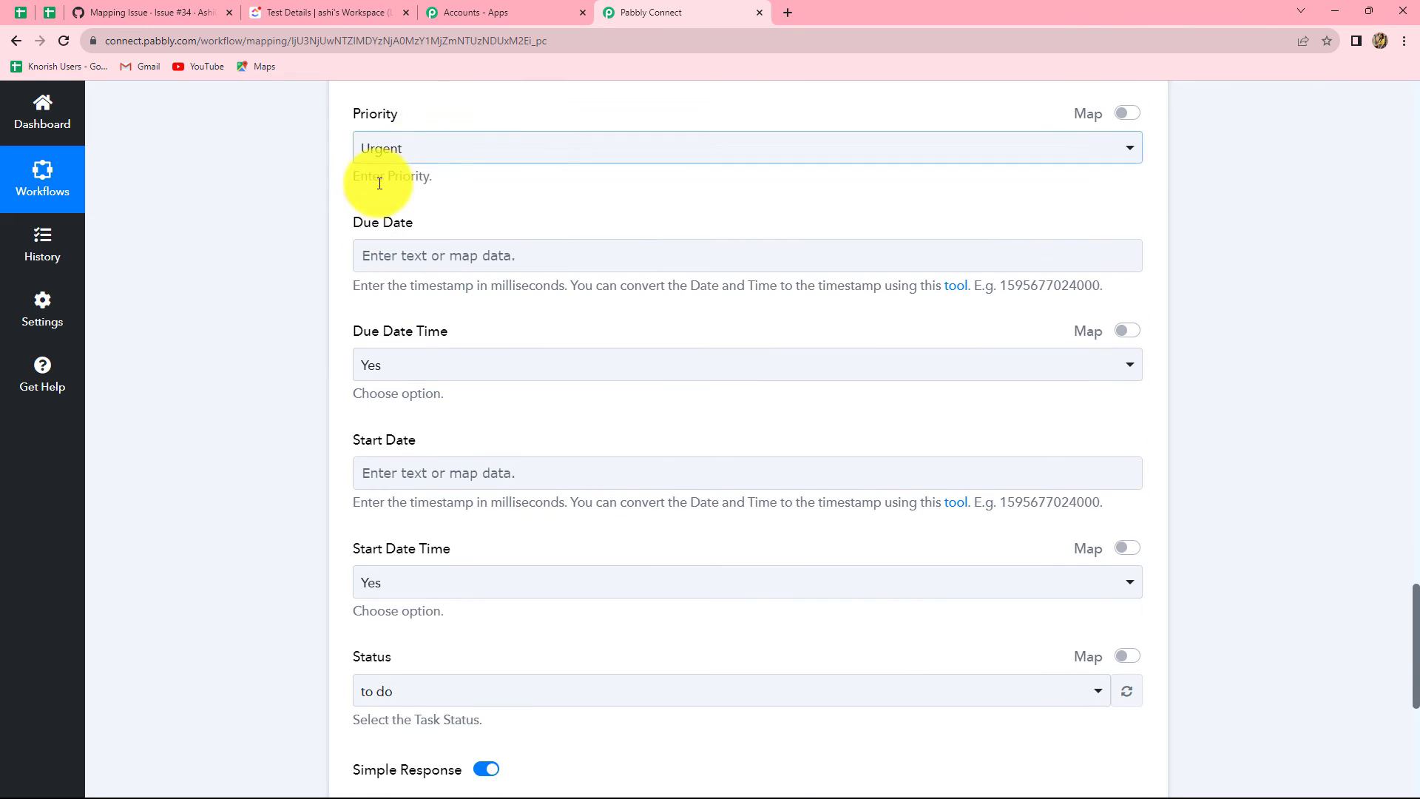
{"action": "left_click", "coordinate": [436, 153]}
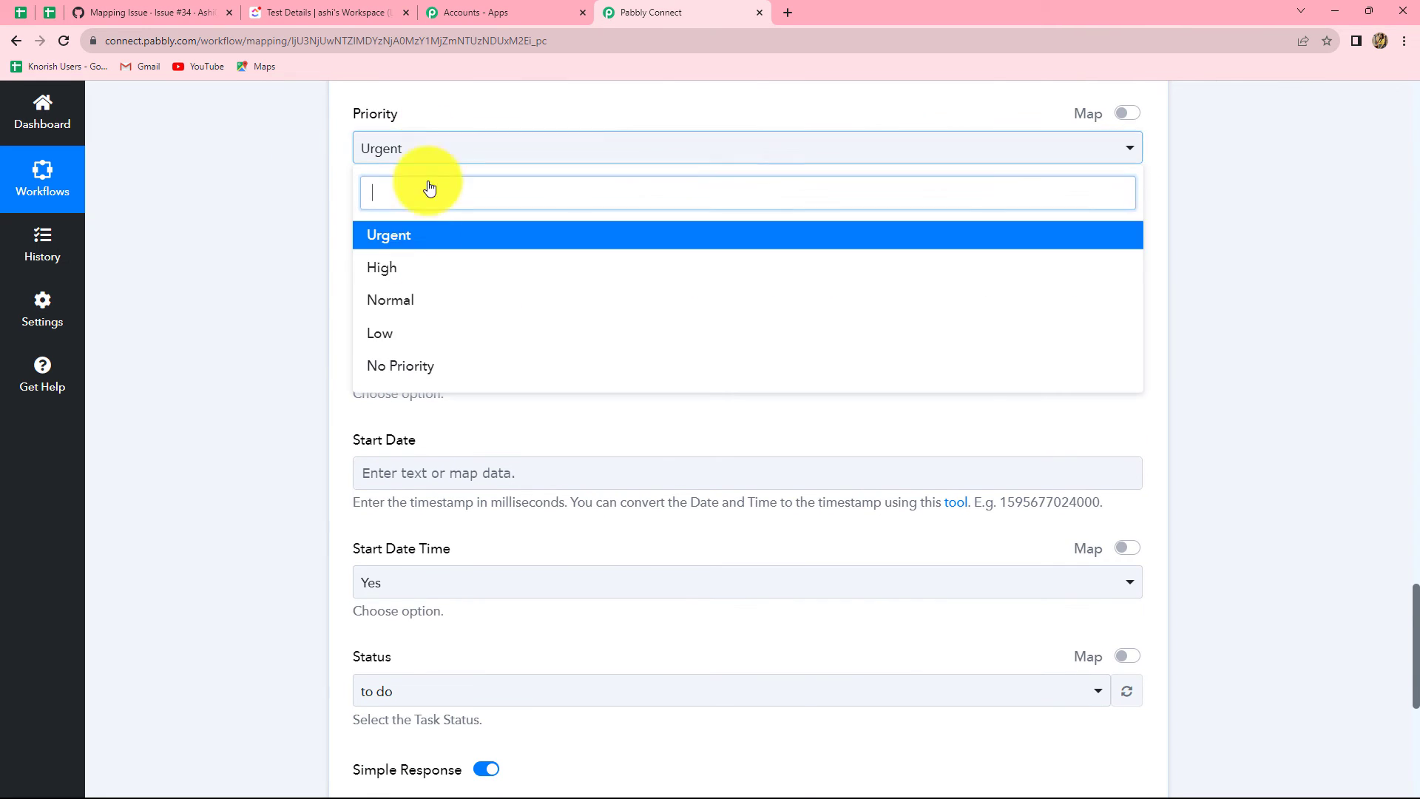
{"action": "left_click", "coordinate": [392, 278]}
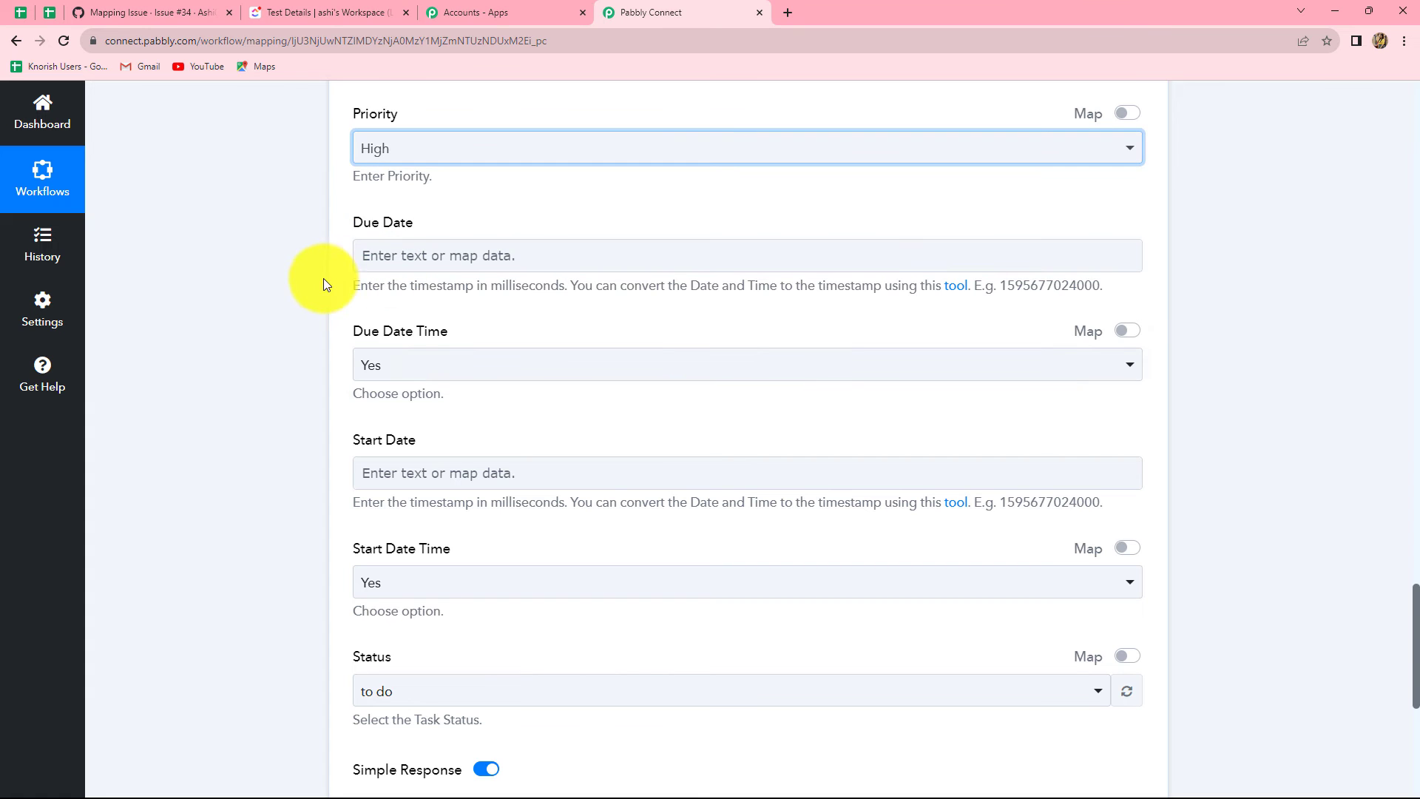
{"action": "scroll", "coordinate": [493, 362], "scroll_direction": "down", "scroll_amount": 5}
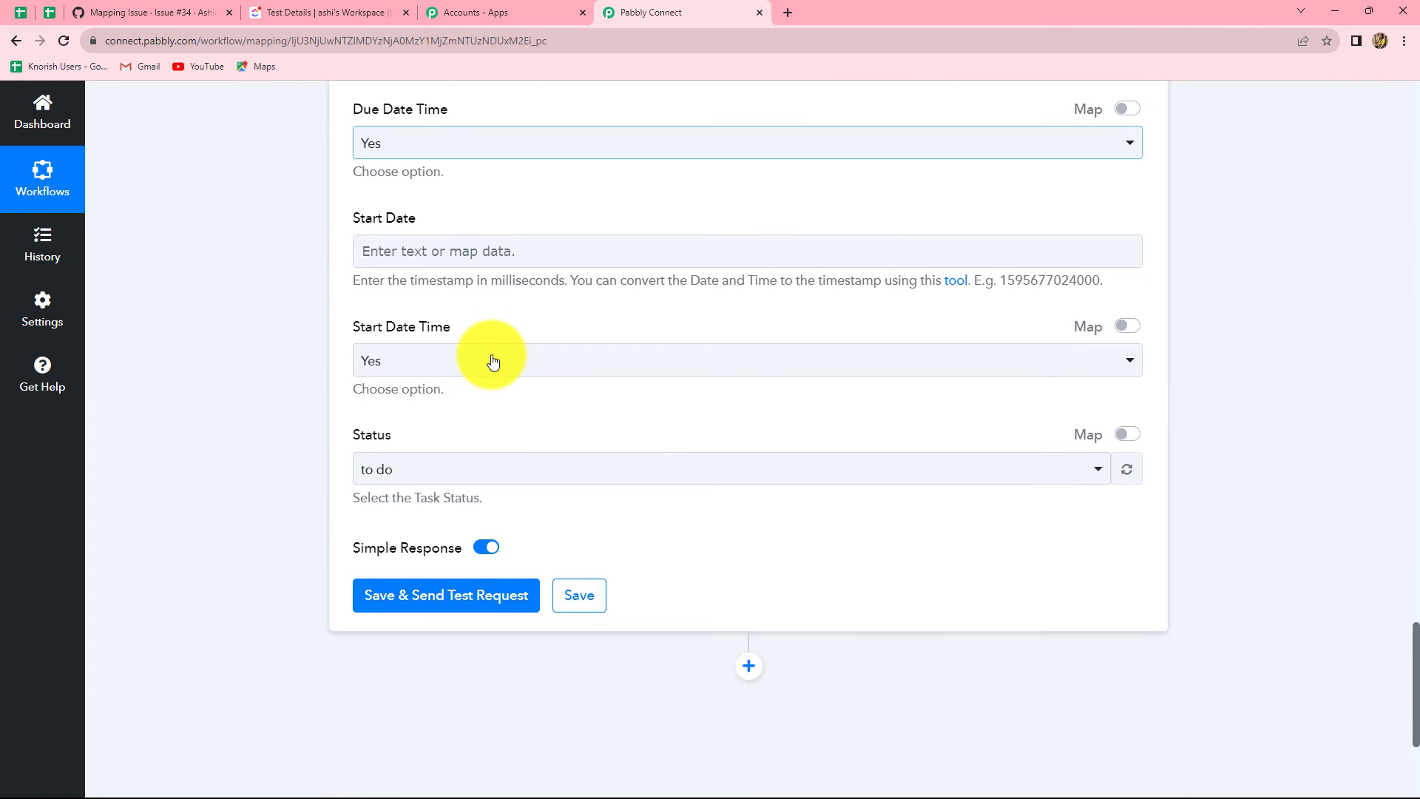
{"action": "scroll", "coordinate": [493, 362], "scroll_direction": "up", "scroll_amount": 7}
{"action": "scroll", "coordinate": [493, 362], "scroll_direction": "down", "scroll_amount": 9}
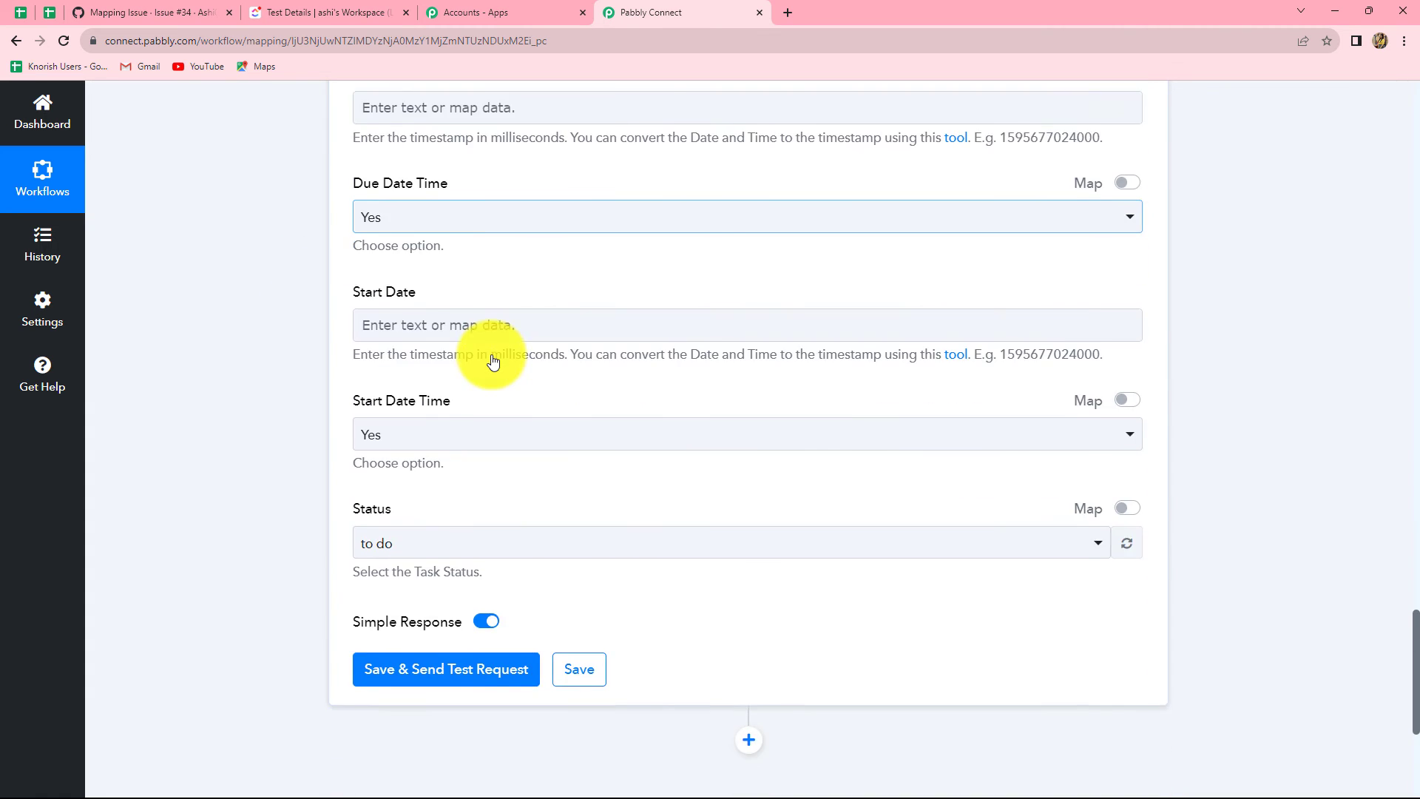
{"action": "scroll", "coordinate": [556, 491], "scroll_direction": "up", "scroll_amount": 8}
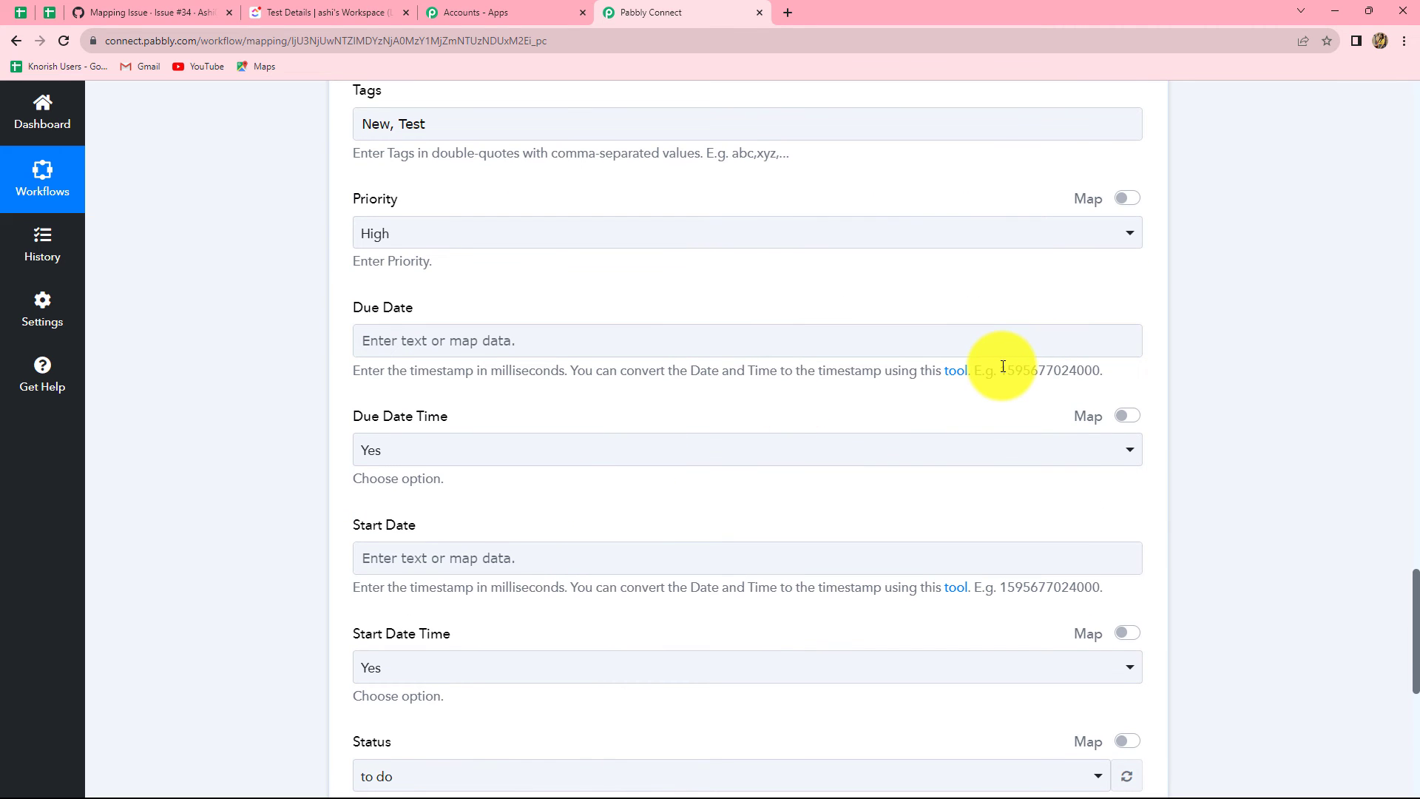
{"action": "left_click_drag", "start_coordinate": [1003, 367], "coordinate": [1107, 375]}
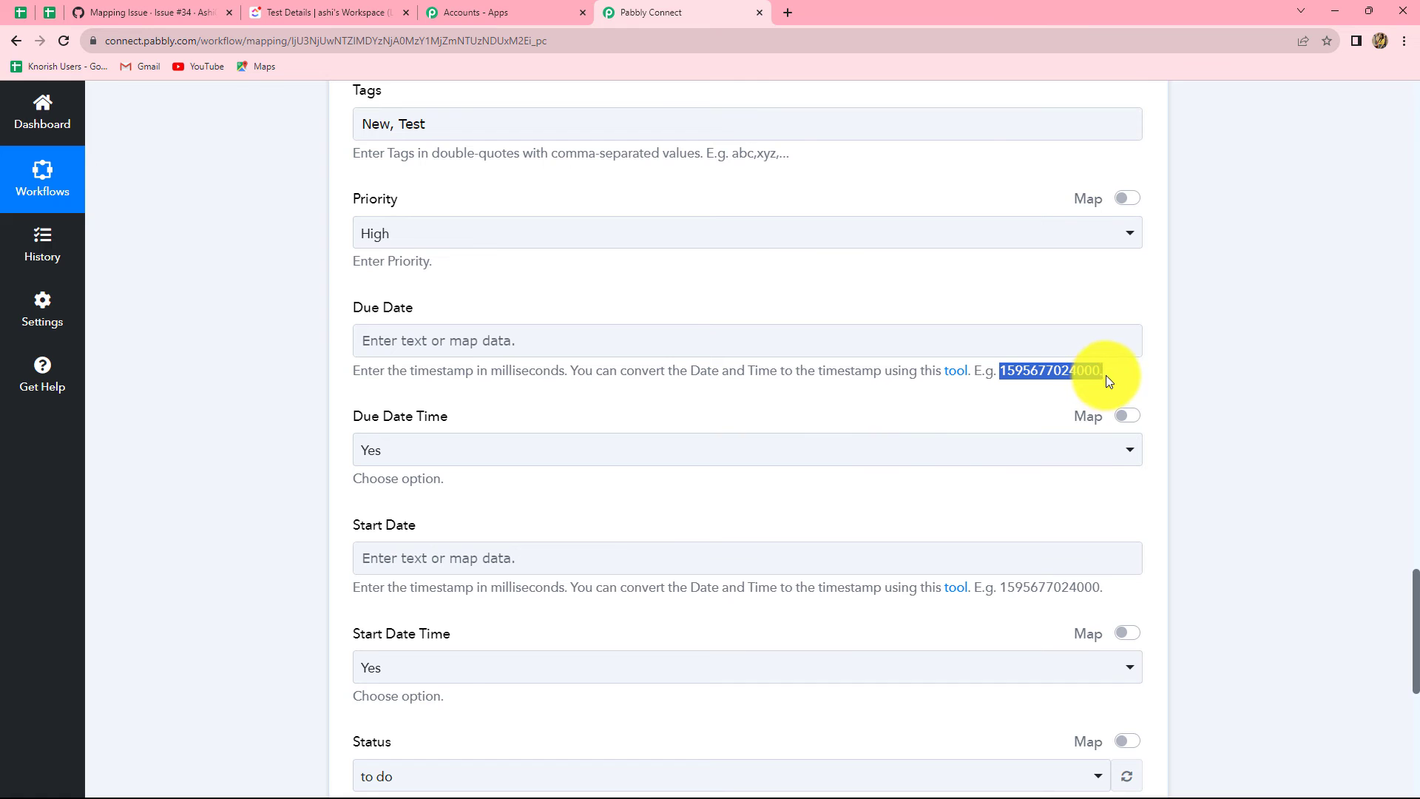
{"action": "left_click", "coordinate": [1171, 390]}
{"action": "scroll", "coordinate": [579, 443], "scroll_direction": "up", "scroll_amount": 1}
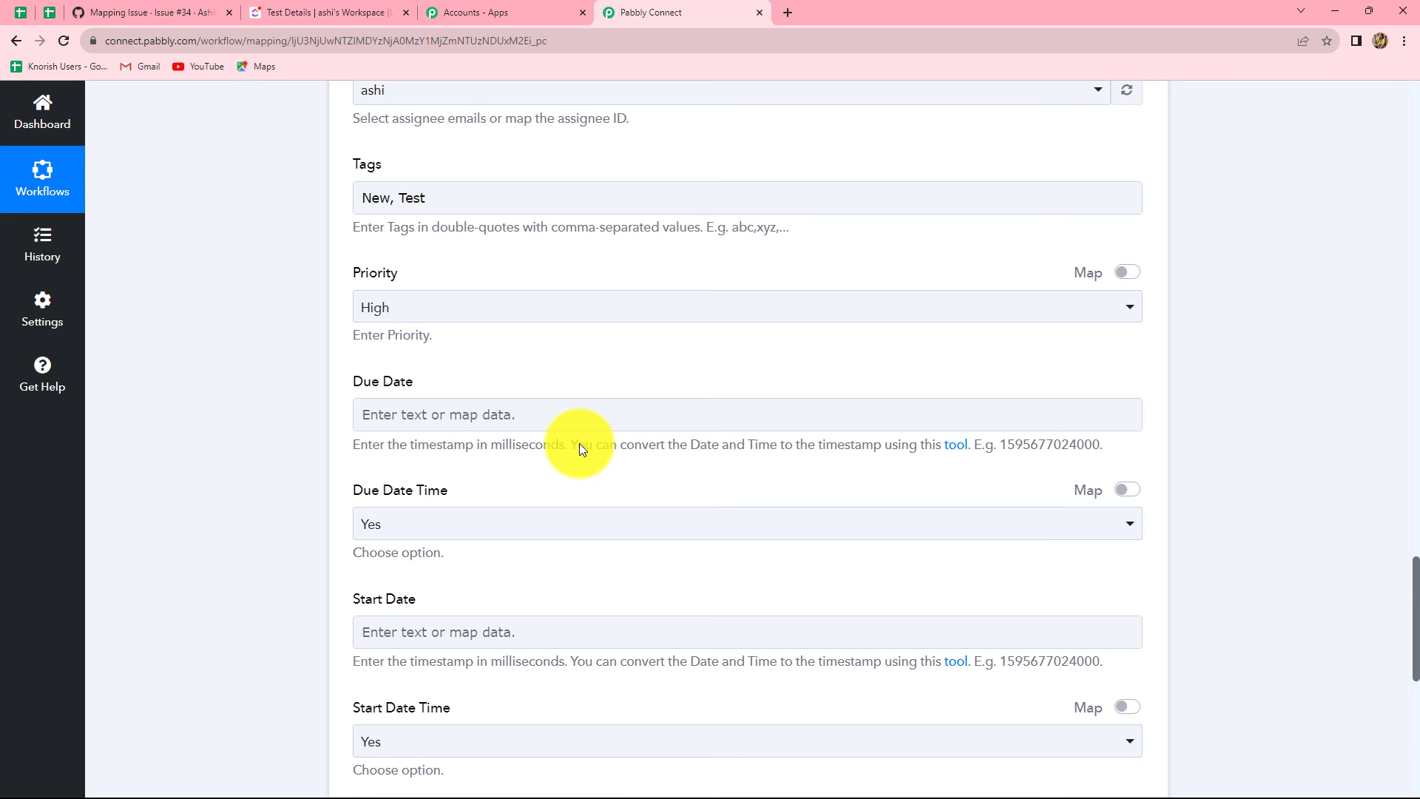
{"action": "scroll", "coordinate": [580, 442], "scroll_direction": "down", "scroll_amount": 4}
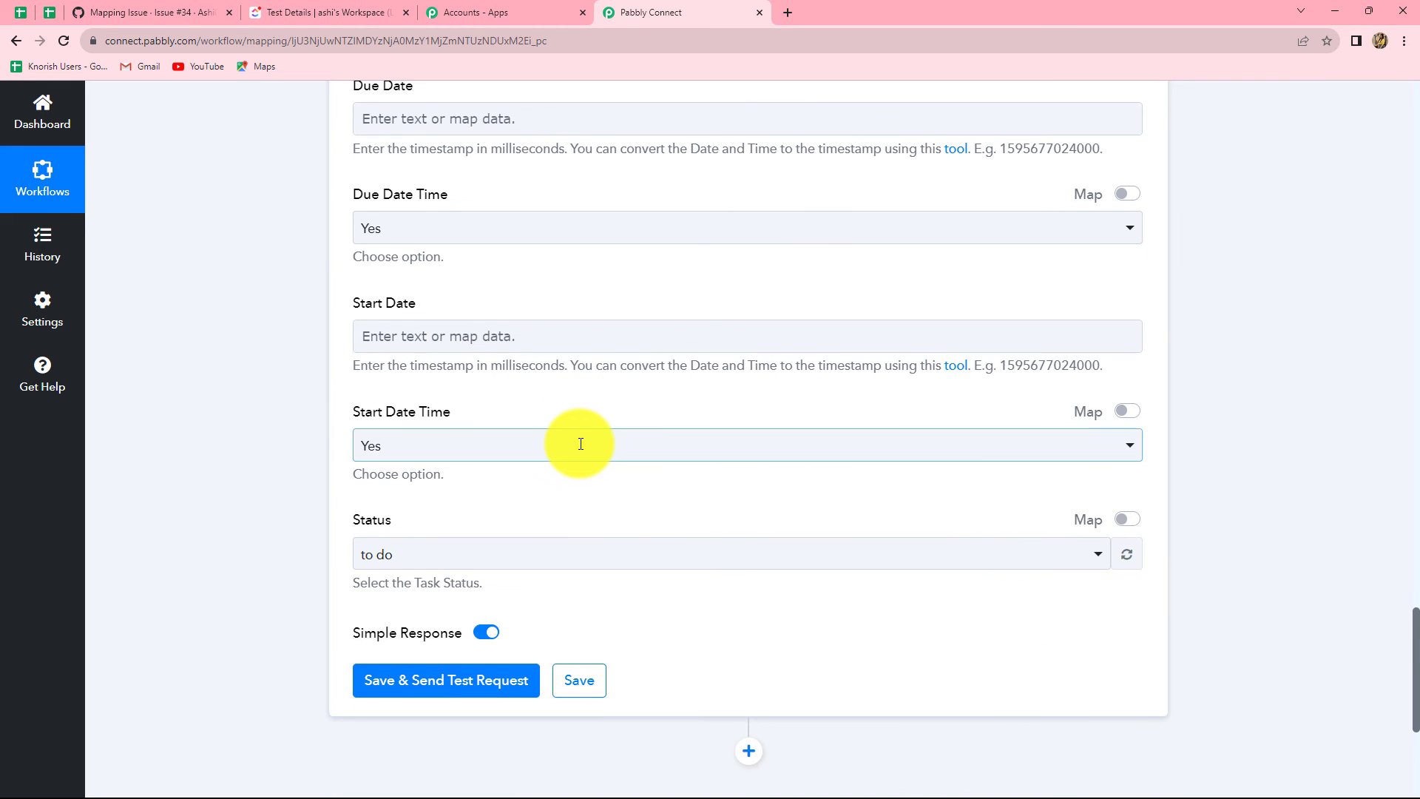
{"action": "scroll", "coordinate": [581, 444], "scroll_direction": "down", "scroll_amount": 5}
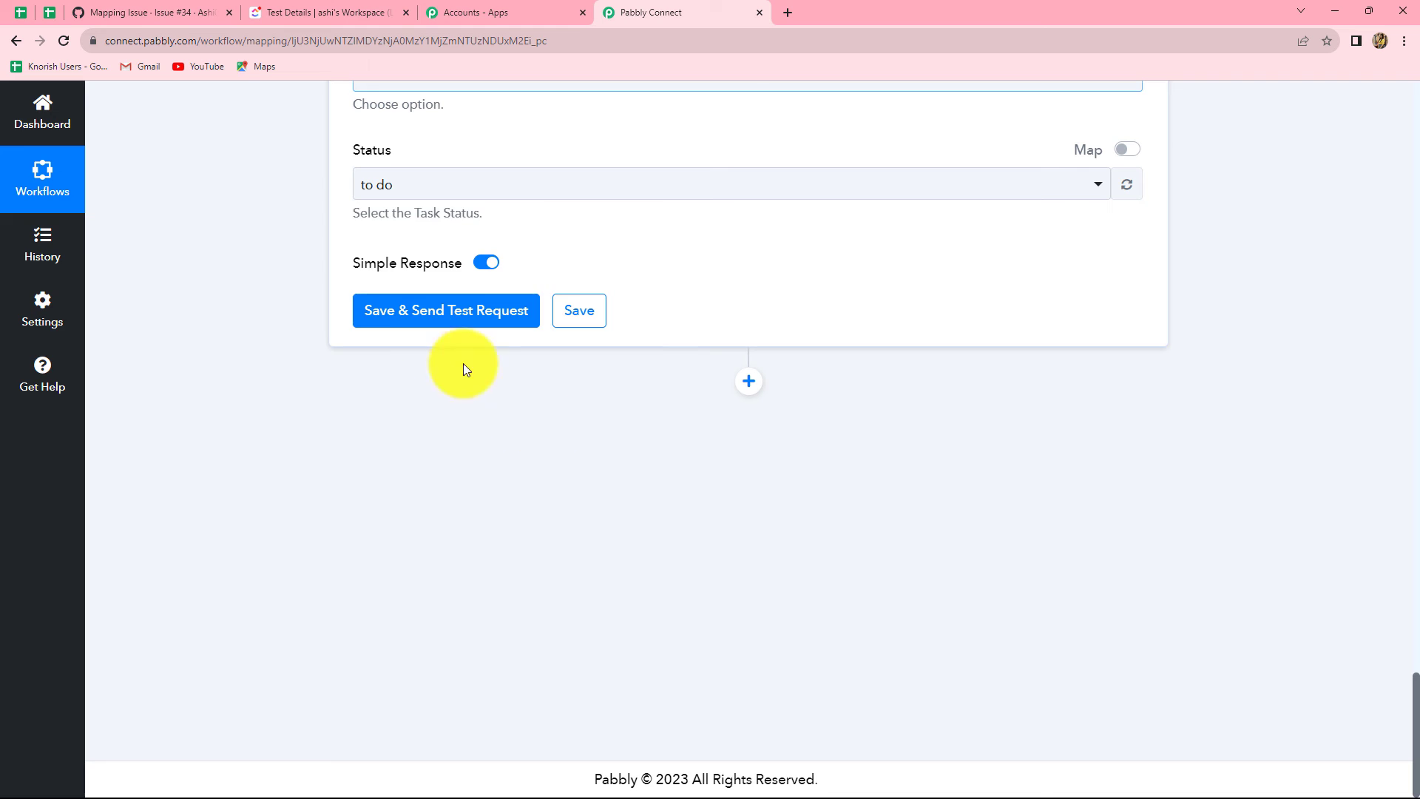
- Save and send a test request creating the Mapping Issue task, then switch to the ClickUp Test Details tab
{"action": "left_click", "coordinate": [425, 316]}
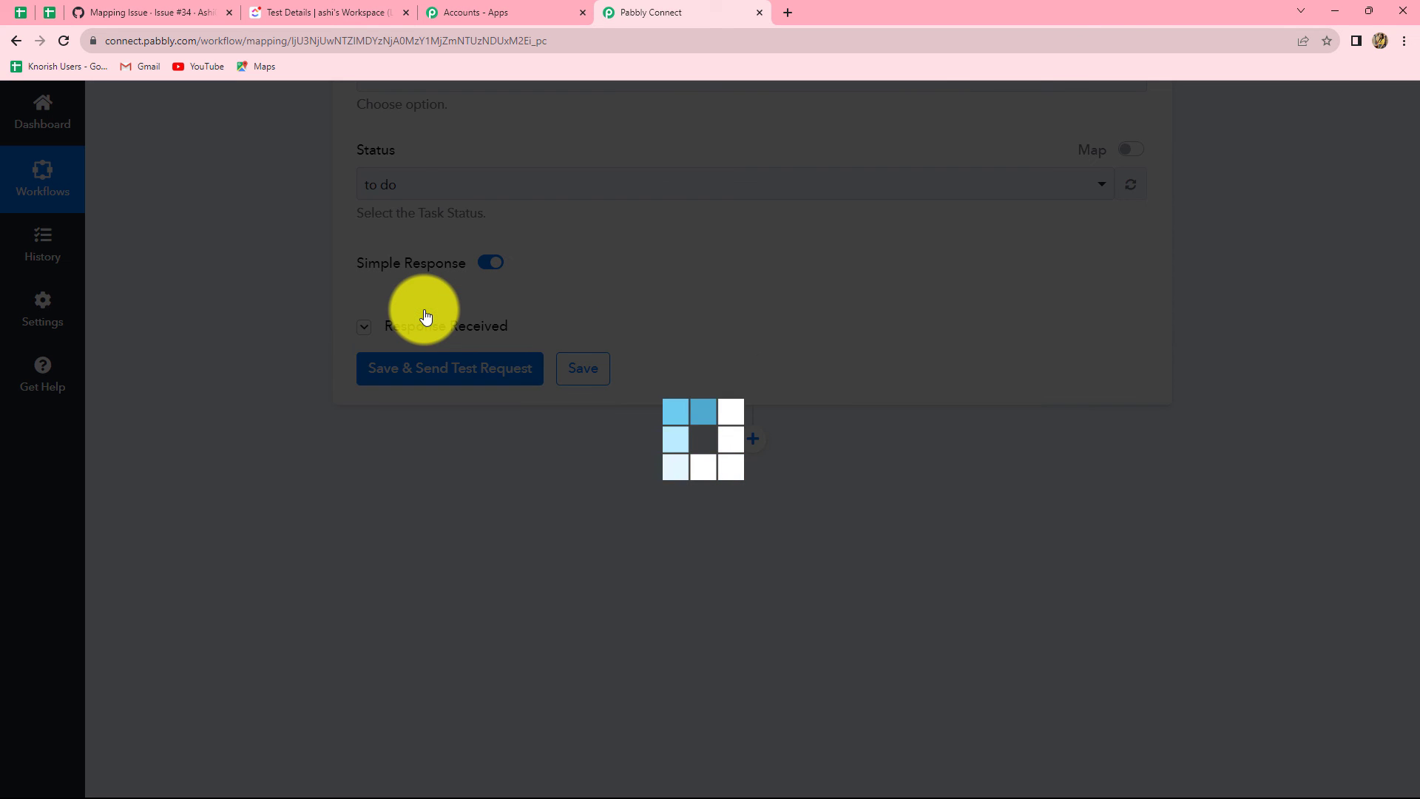
{"action": "scroll", "coordinate": [1178, 577], "scroll_direction": "down", "scroll_amount": 2}
{"action": "scroll", "coordinate": [818, 576], "scroll_direction": "up", "scroll_amount": 3}
{"action": "left_click_drag", "start_coordinate": [766, 403], "coordinate": [848, 415]}
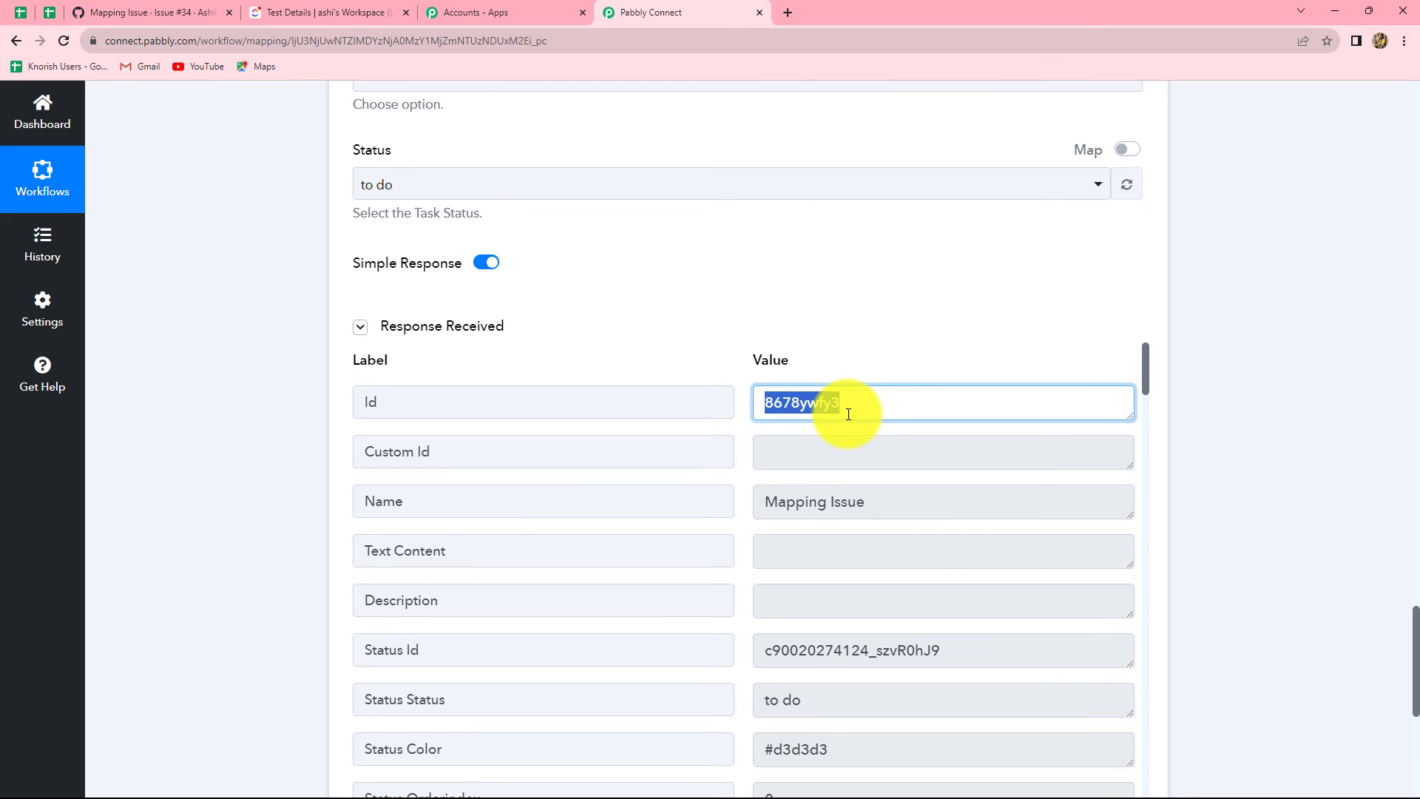
{"action": "left_click", "coordinate": [849, 415]}
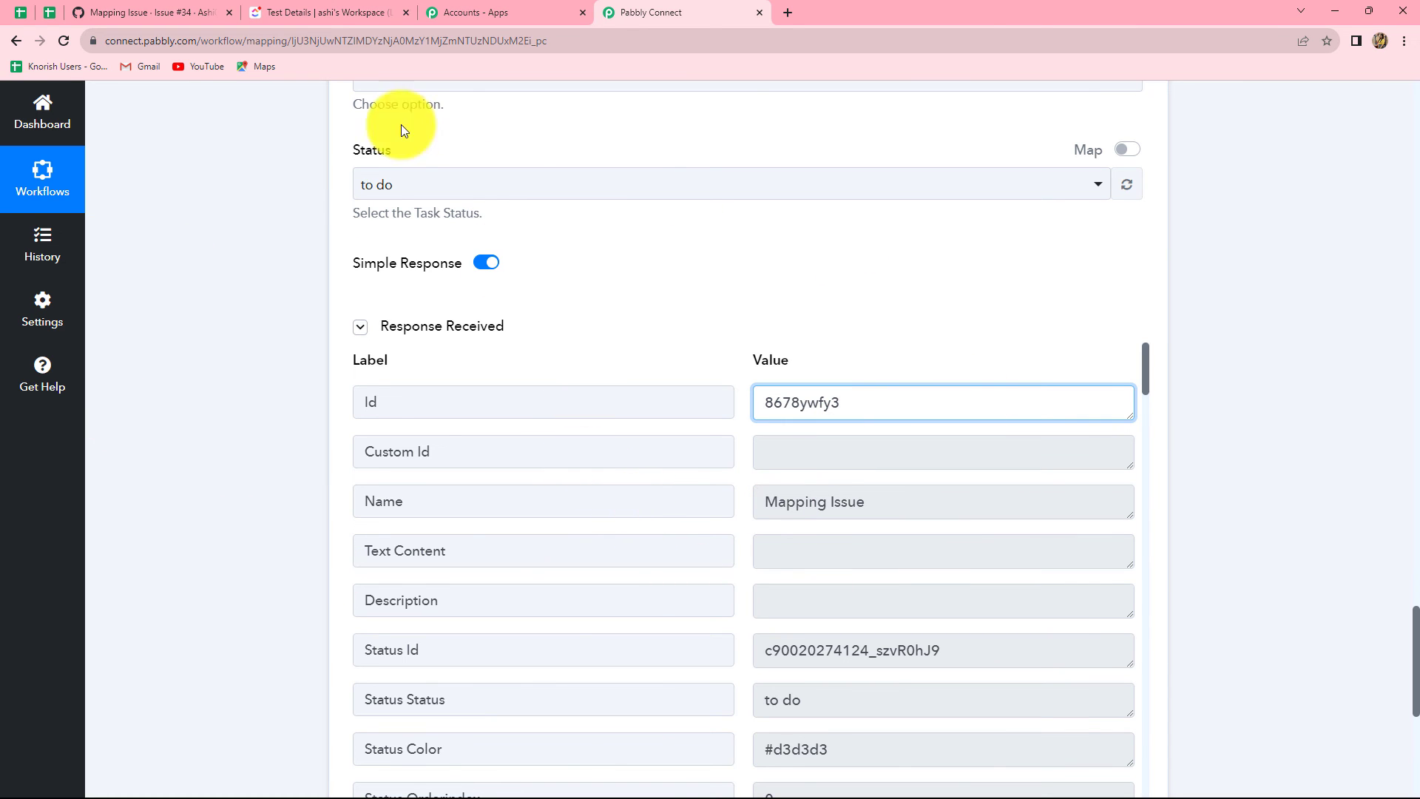
{"action": "left_click", "coordinate": [290, 6]}
{"action": "scroll", "coordinate": [422, 247], "scroll_direction": "down", "scroll_amount": 3}
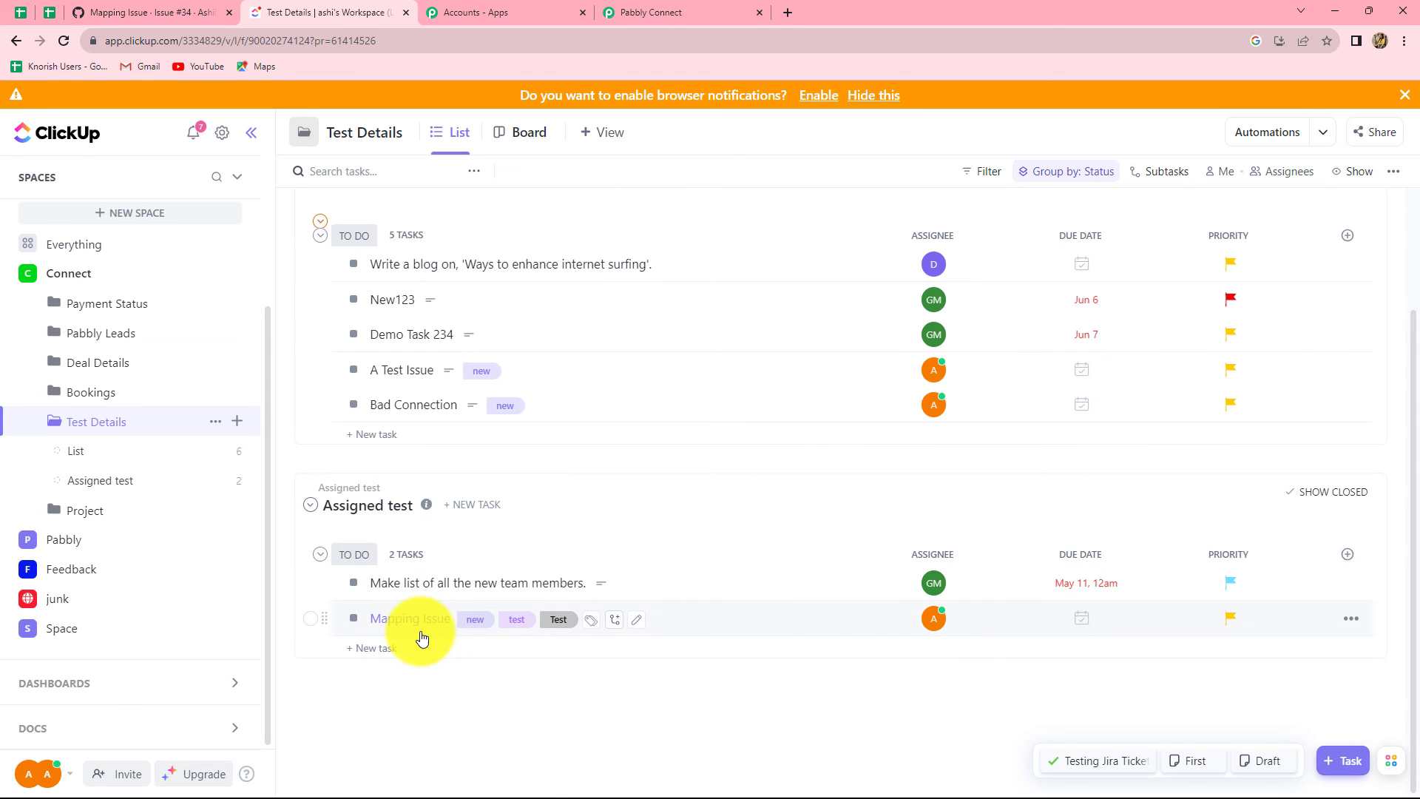
- Open the Mapping Issue task to check its To Do status, new and test tags, and High priority
{"action": "left_click", "coordinate": [369, 622]}
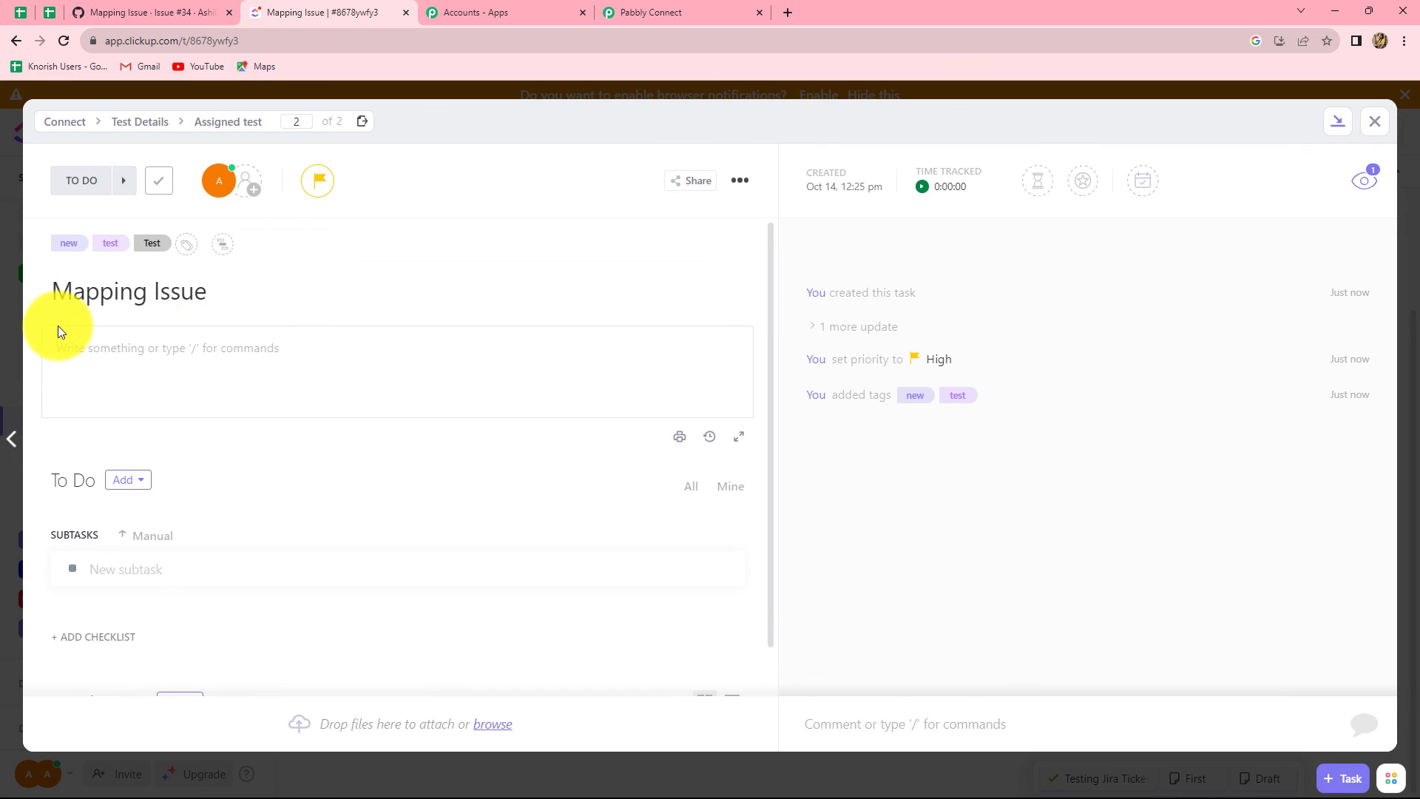